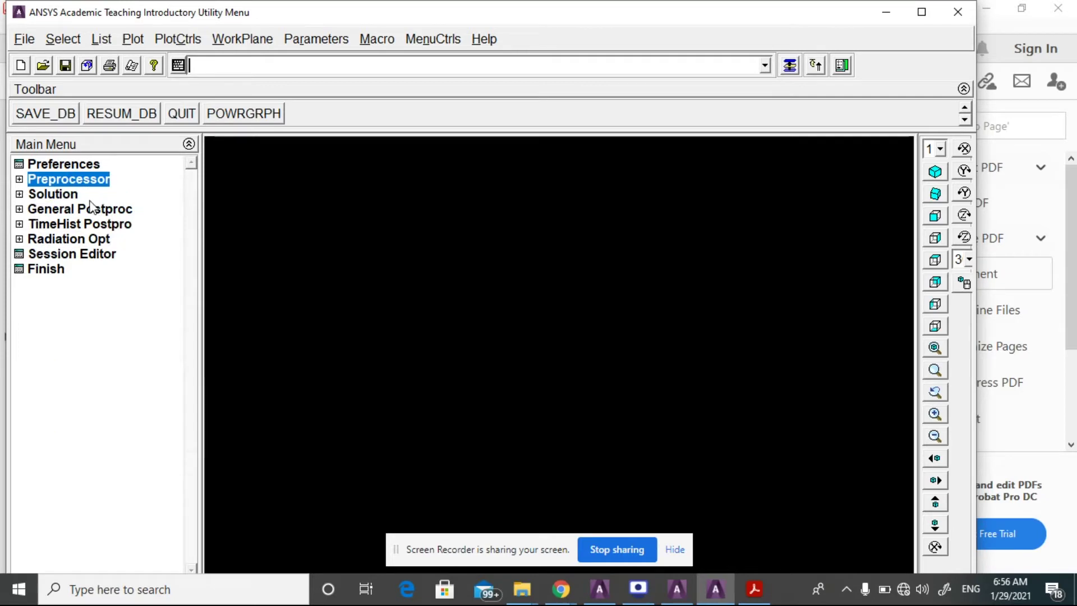
Step: Add PLANE183 (Solid 8 node 183) as element type 1 with plane stress with thickness behaviour
left_click(99, 196)
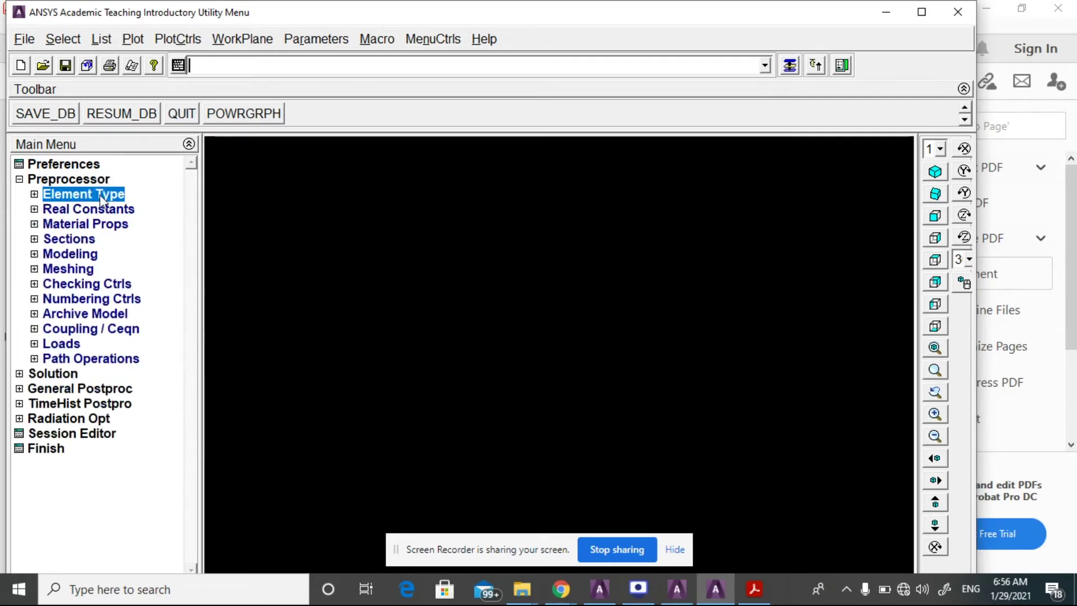
left_click(101, 209)
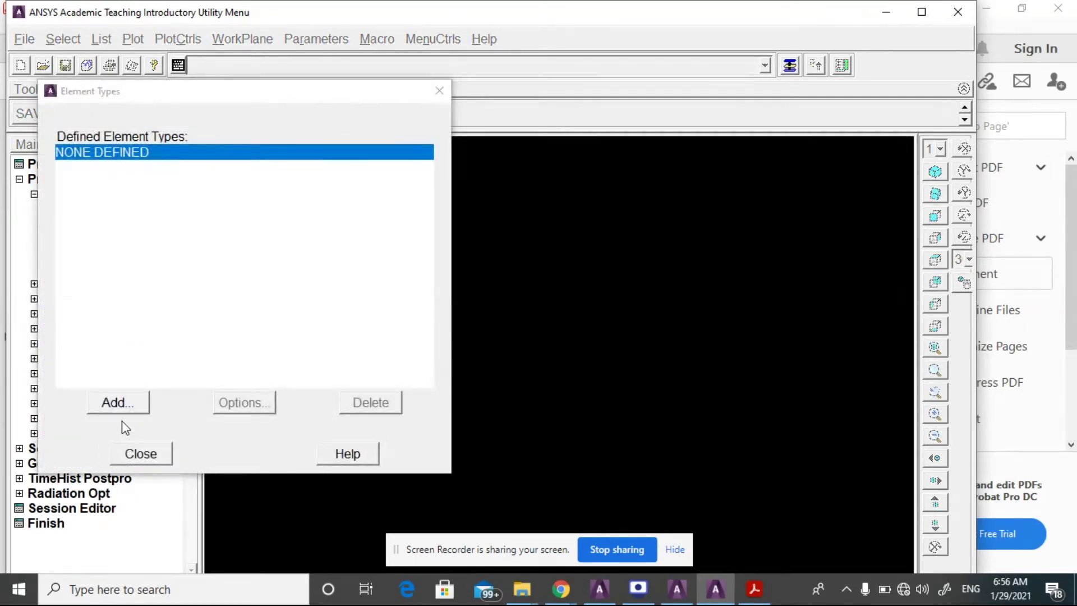
left_click(123, 403)
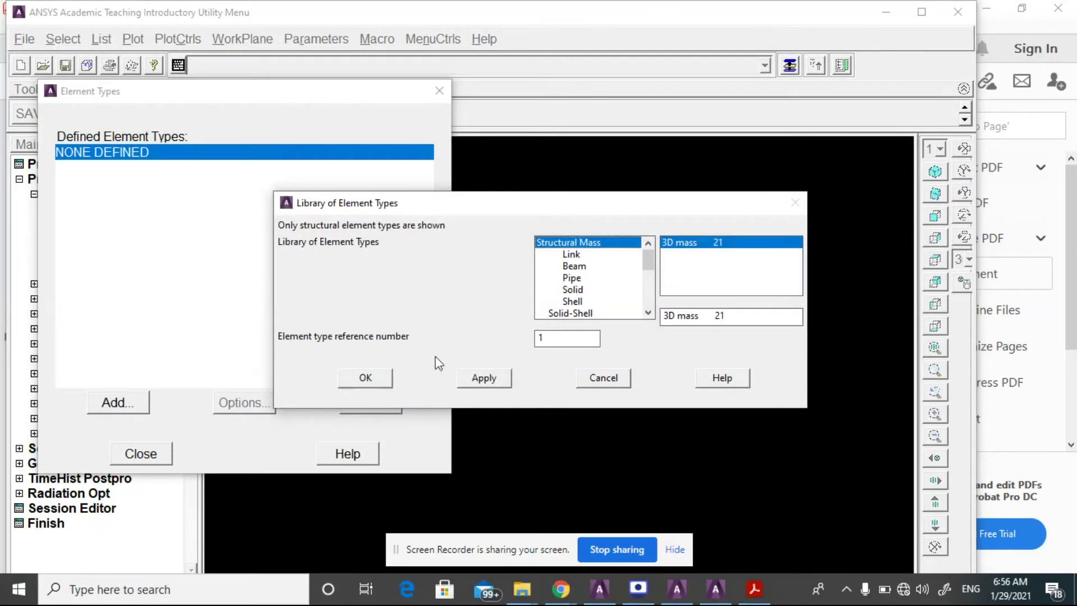
left_click(577, 291)
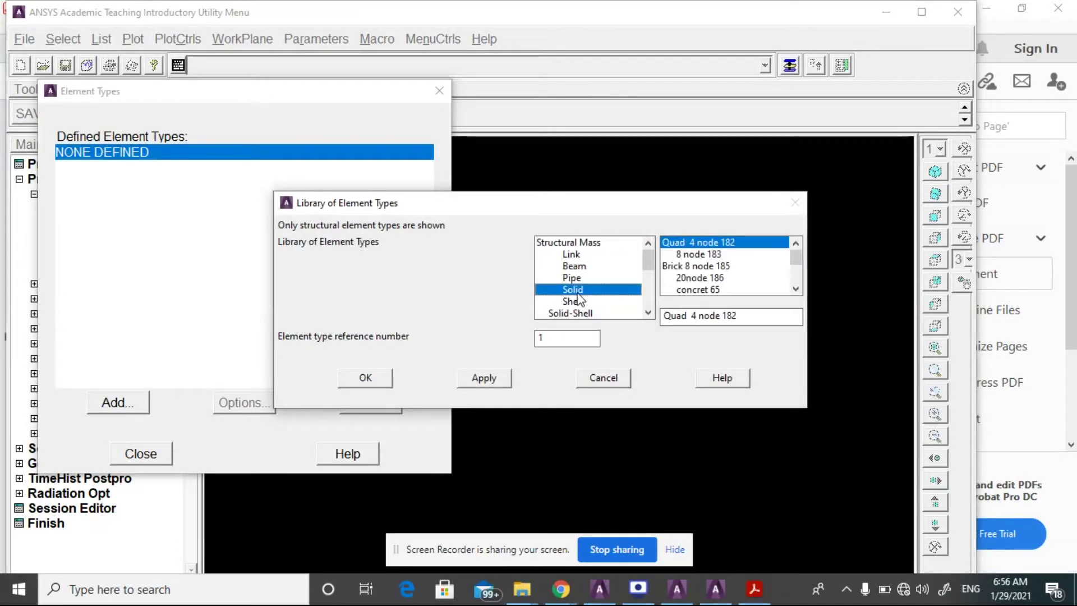
left_click(680, 254)
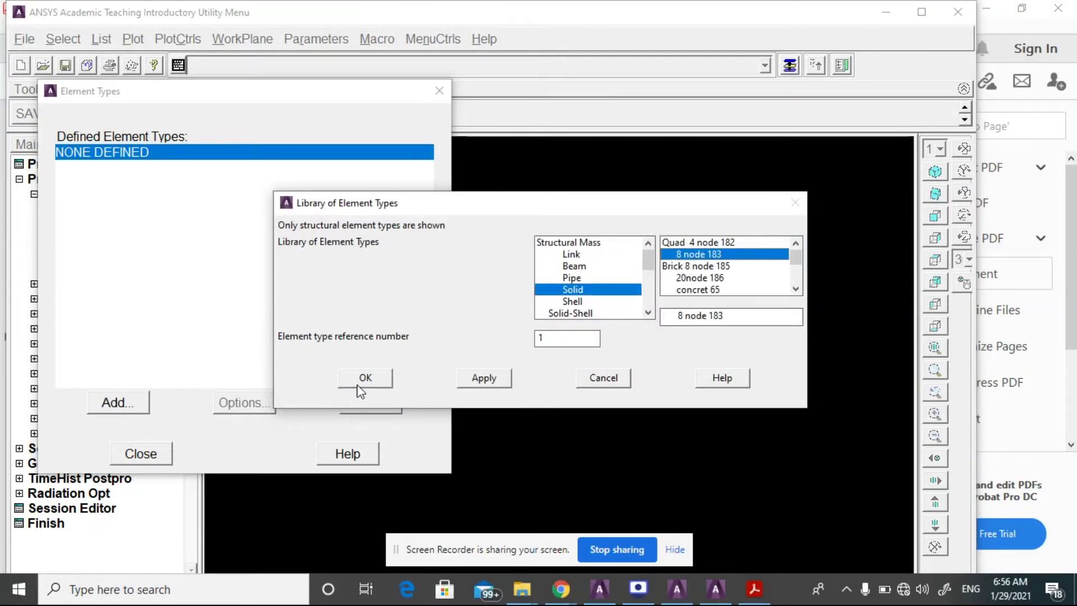
left_click(362, 378)
left_click(237, 408)
left_click(627, 290)
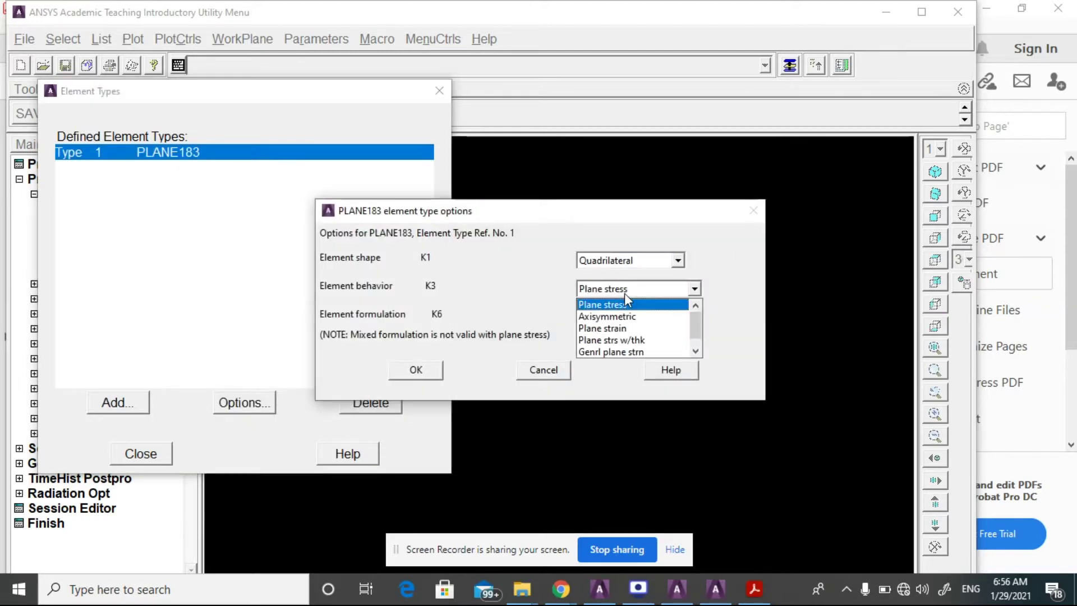
left_click(622, 339)
left_click(414, 371)
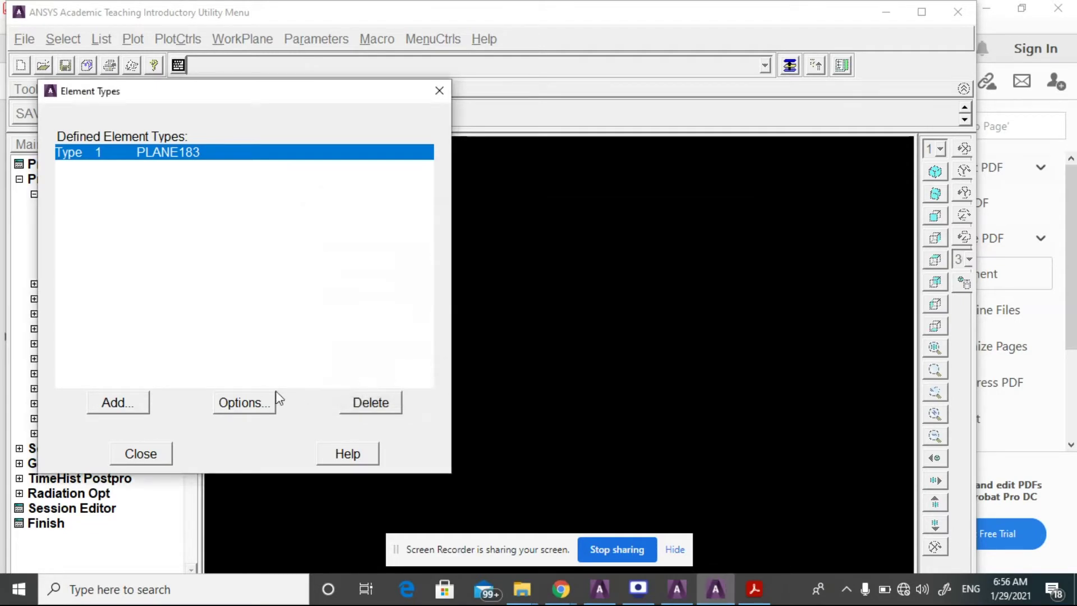
left_click(137, 454)
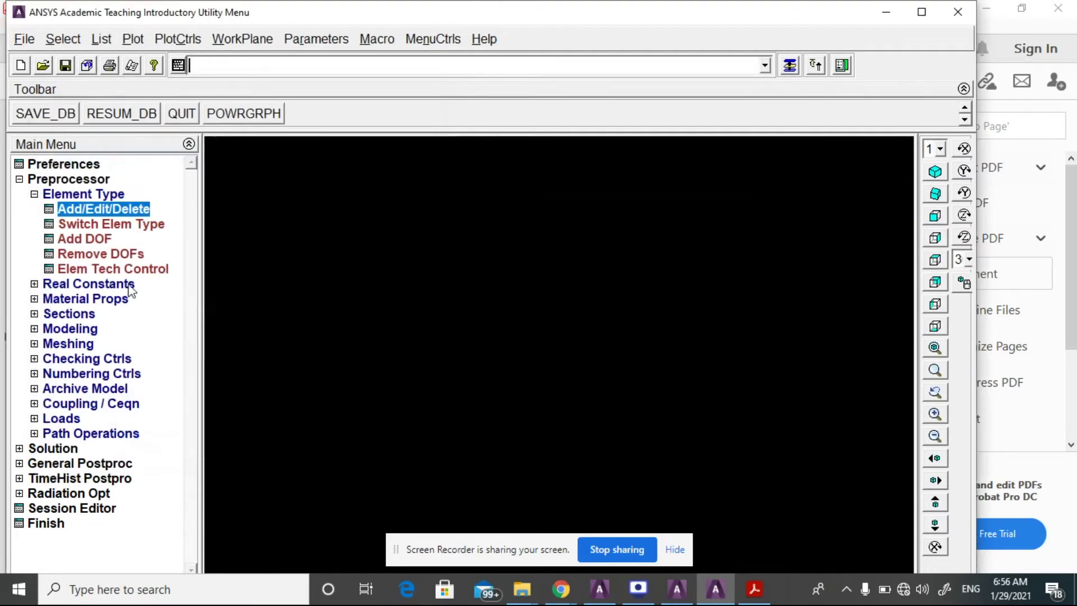
Step: Create real constant set 1 for PLANE183 with thickness 0.5
left_click(90, 283)
left_click(111, 226)
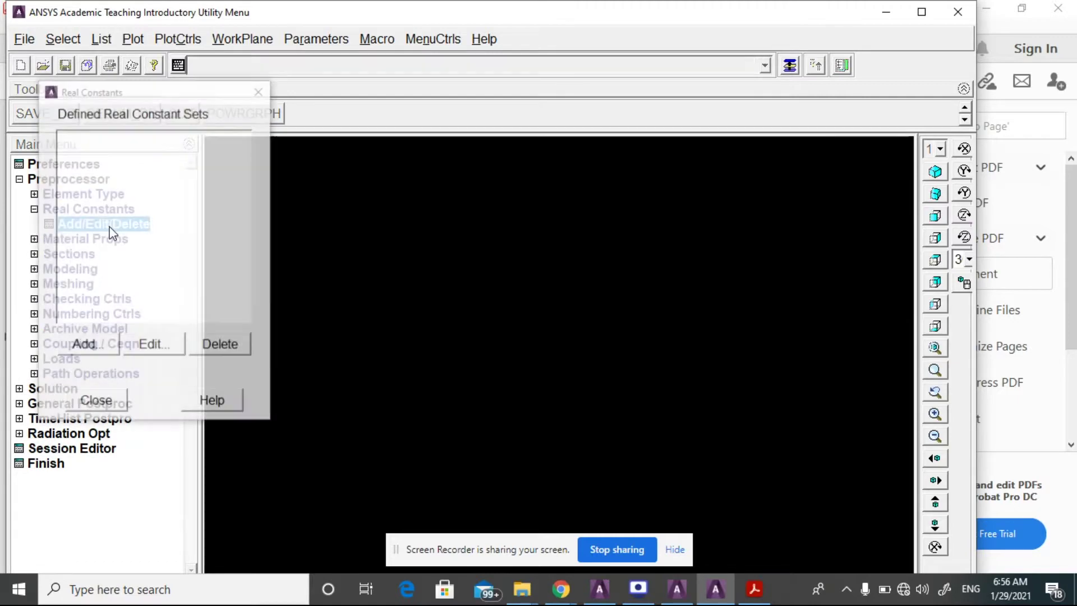
left_click(87, 348)
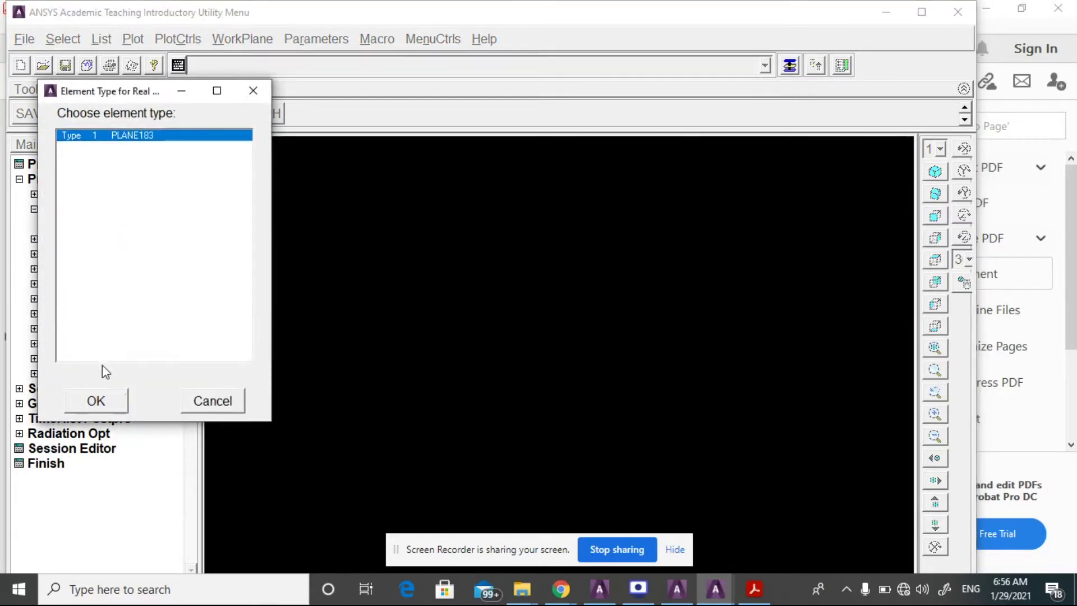
left_click(94, 400)
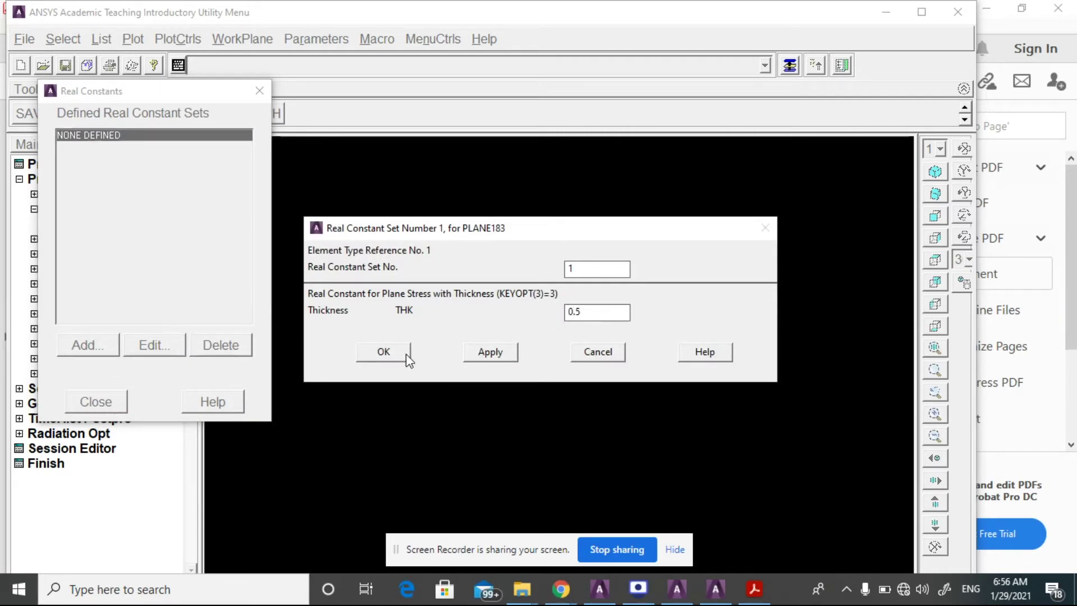
left_click(376, 352)
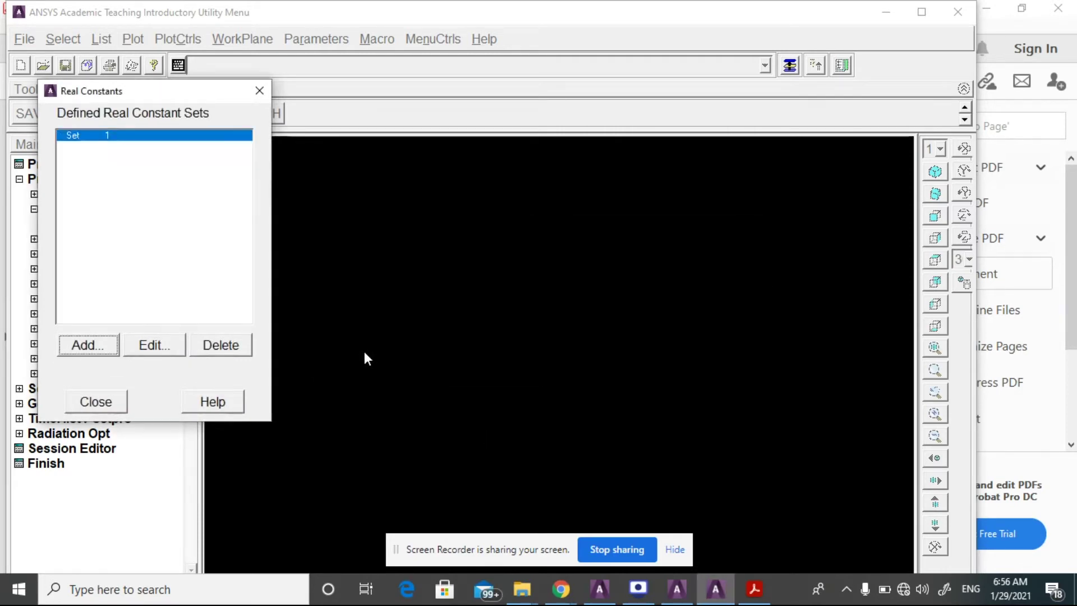
left_click(96, 401)
Step: Give material 1 linear isotropic elastic properties: EX 2e5 and PRXY 0.3
left_click(102, 240)
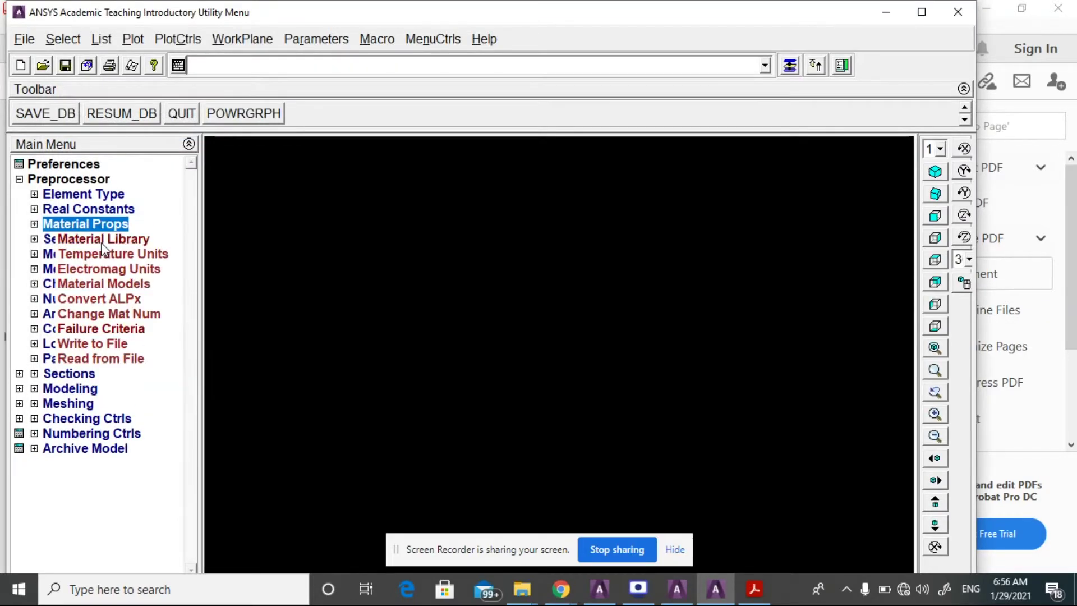
left_click(97, 283)
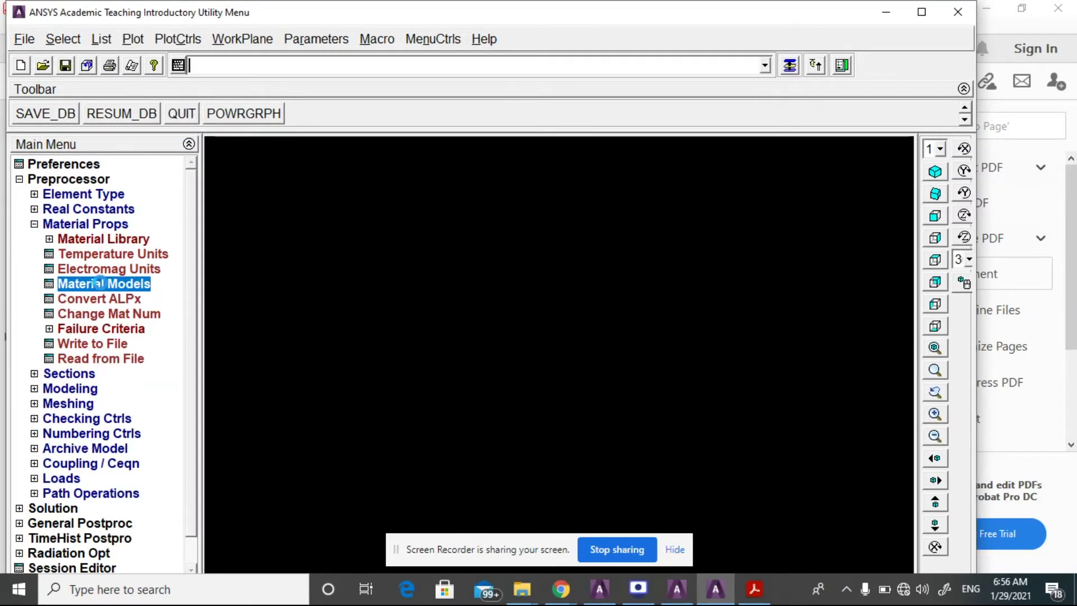
double_click(564, 269)
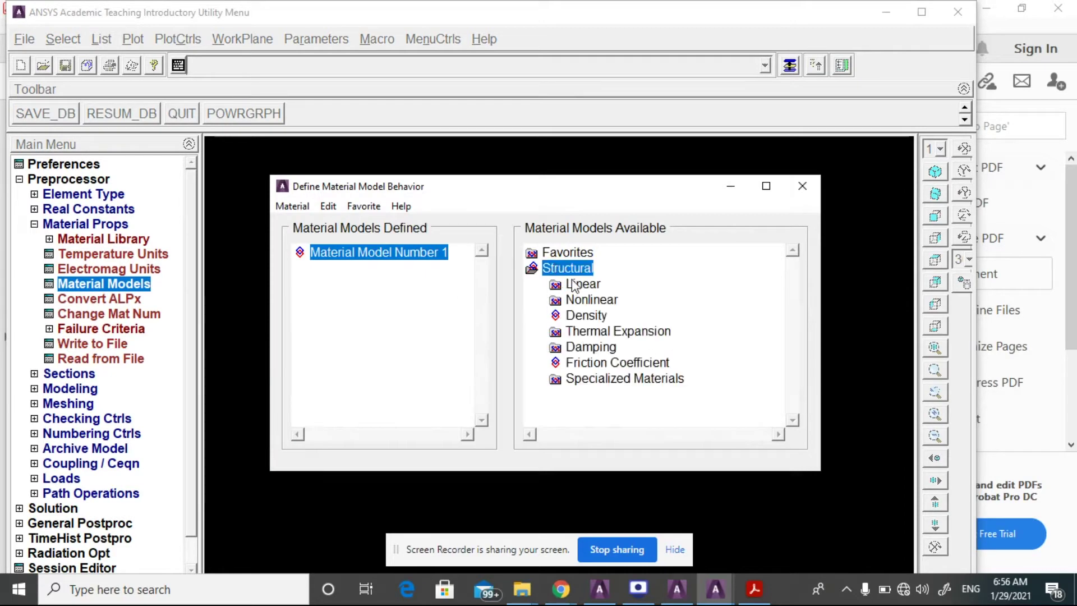
double_click(574, 284)
double_click(598, 302)
left_click(625, 314)
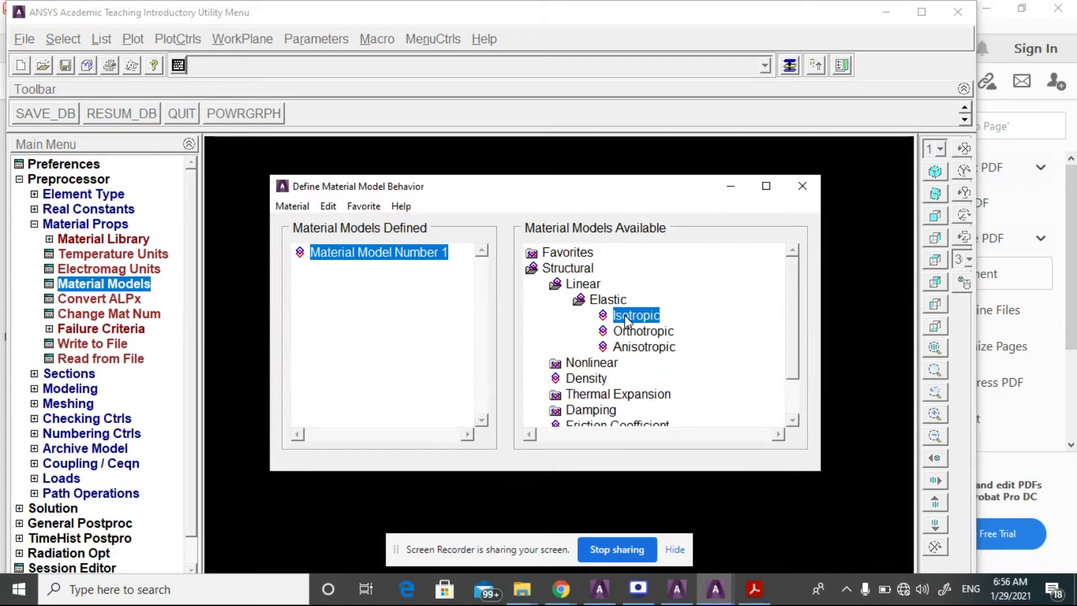
double_click(624, 315)
type("2")
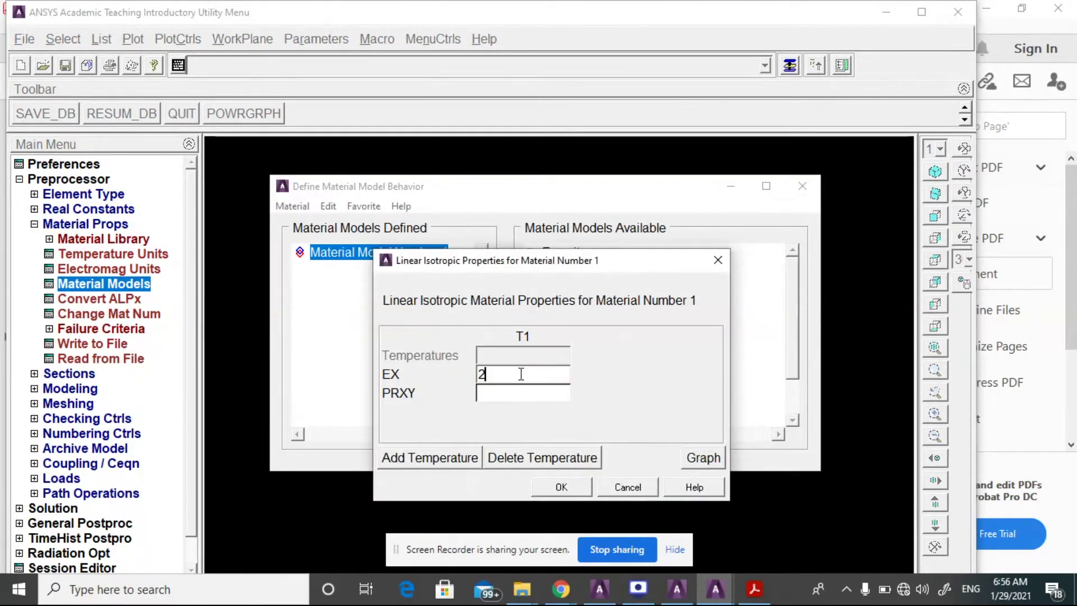
type("e5")
left_click(514, 399)
type("0.3")
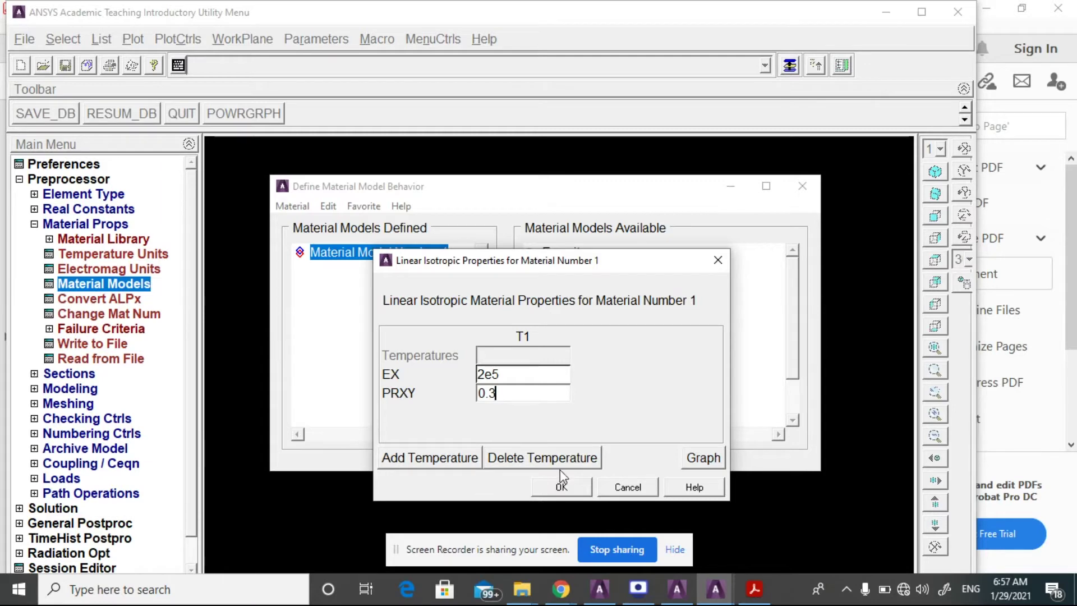
left_click(558, 487)
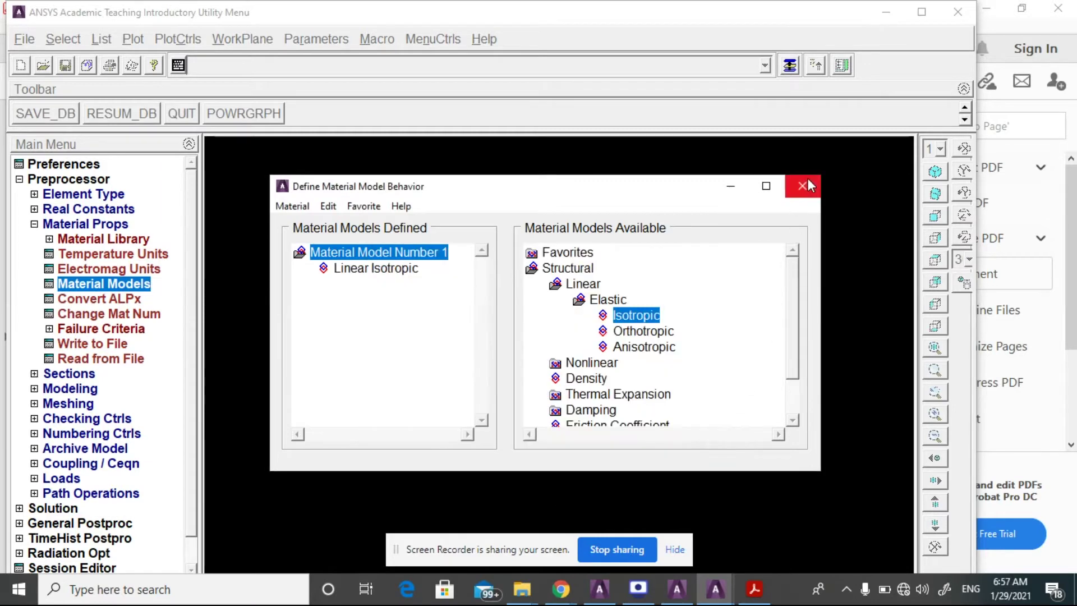
left_click(802, 185)
left_click(67, 388)
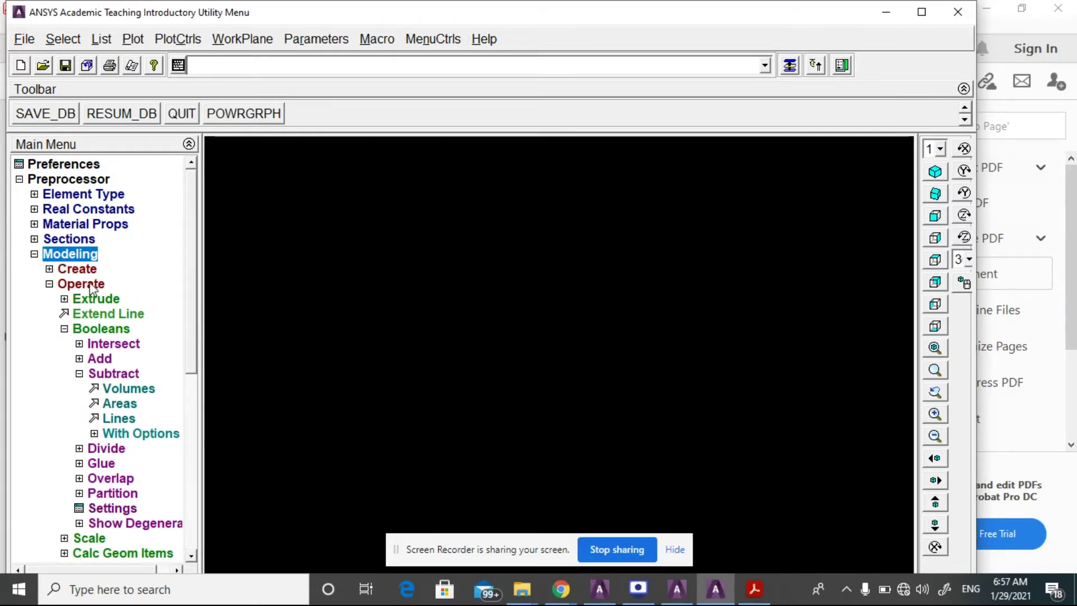
Step: Create keypoints 1 and 2 of the L outline by coordinates in the active system
left_click(106, 301)
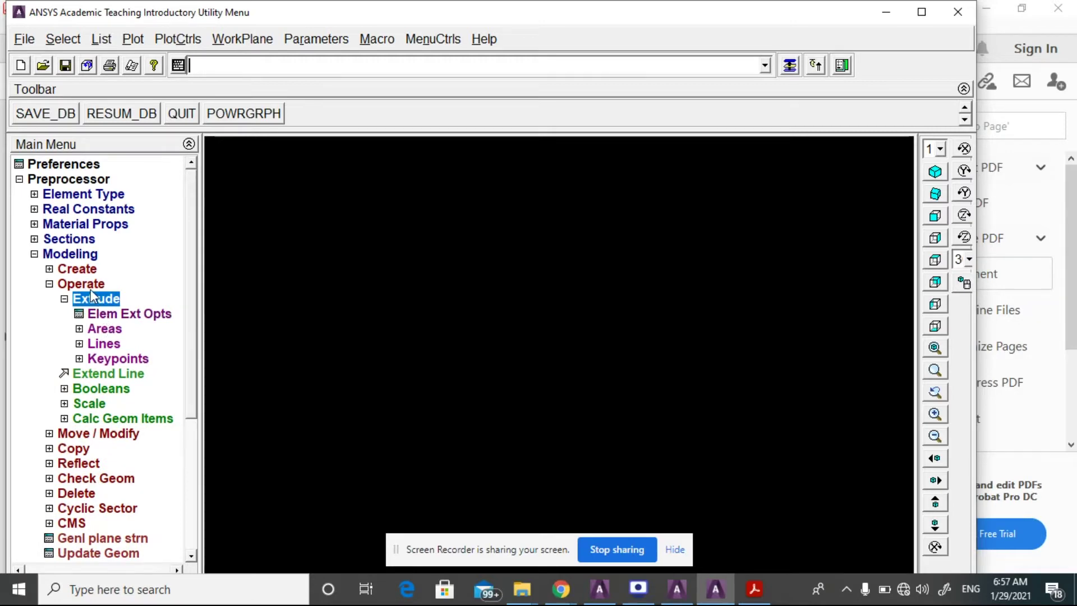
left_click(77, 269)
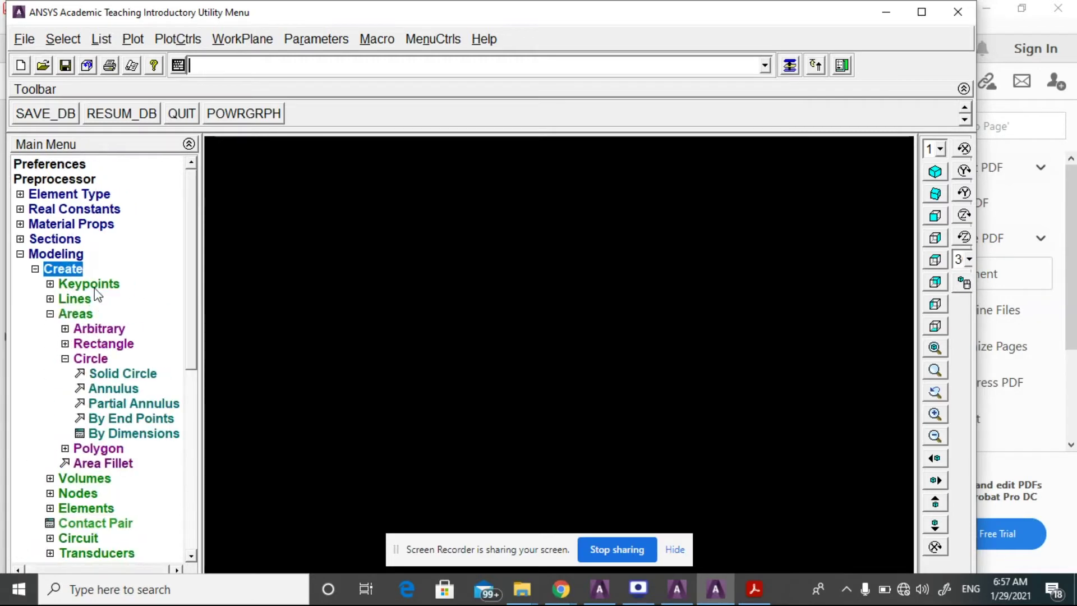
left_click(93, 285)
left_click(101, 314)
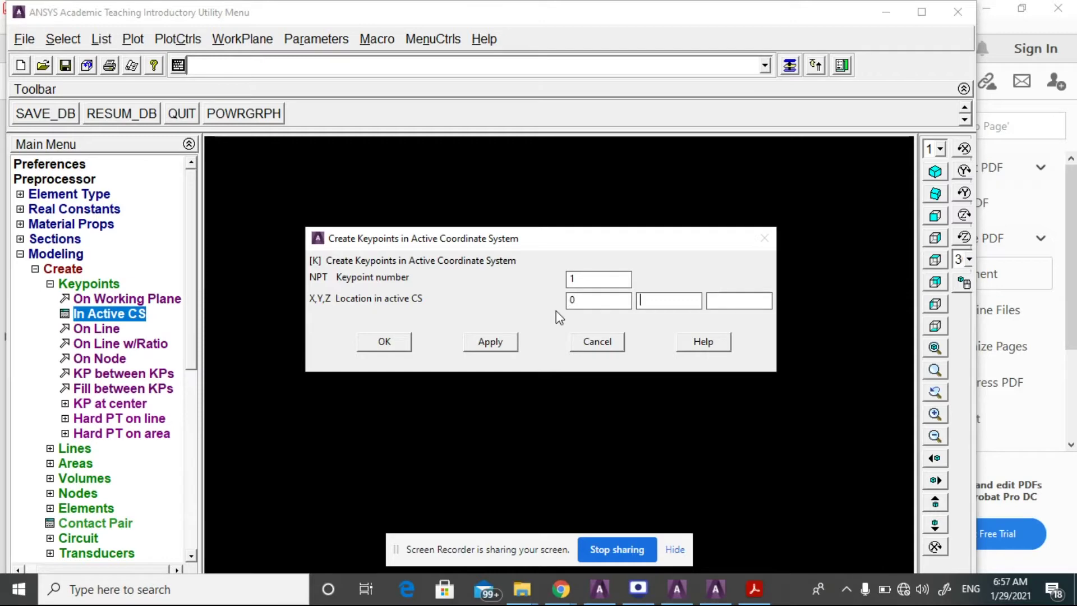
type("25")
left_click(492, 339)
key("Delete")
type("2")
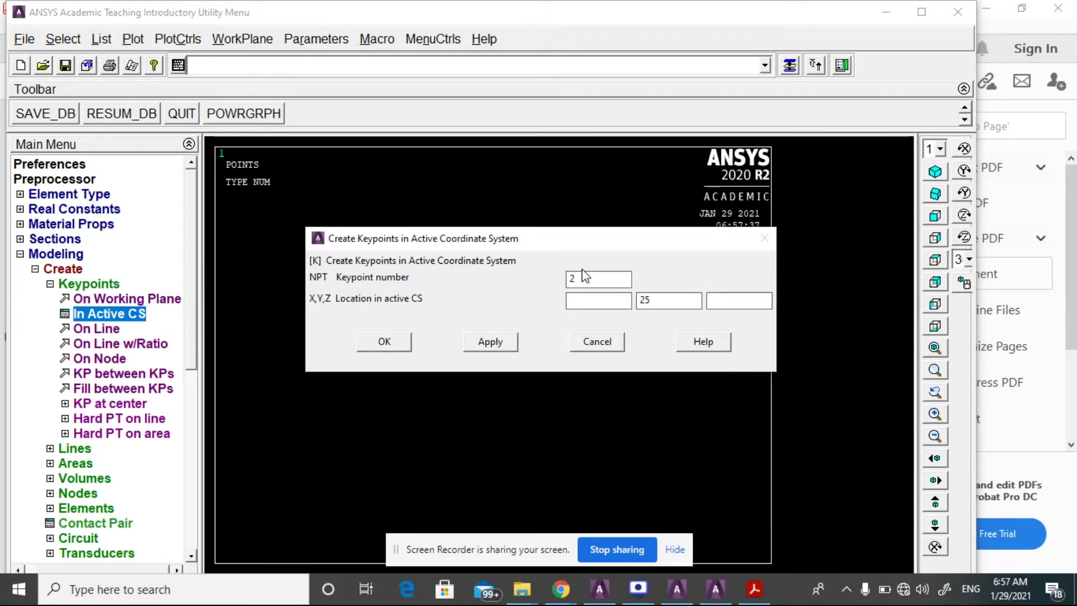
type("1")
left_click(489, 343)
Step: Create keypoint 3 at (150, -125) and keypoint 4 at (100, -125)
key("Tab")
type("-1")
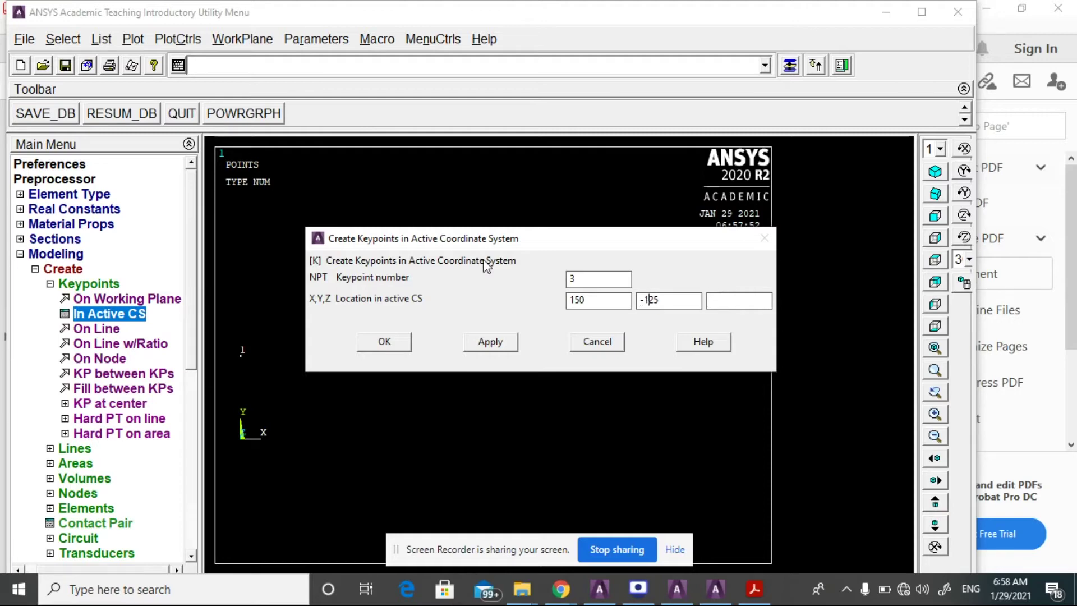
left_click(491, 343)
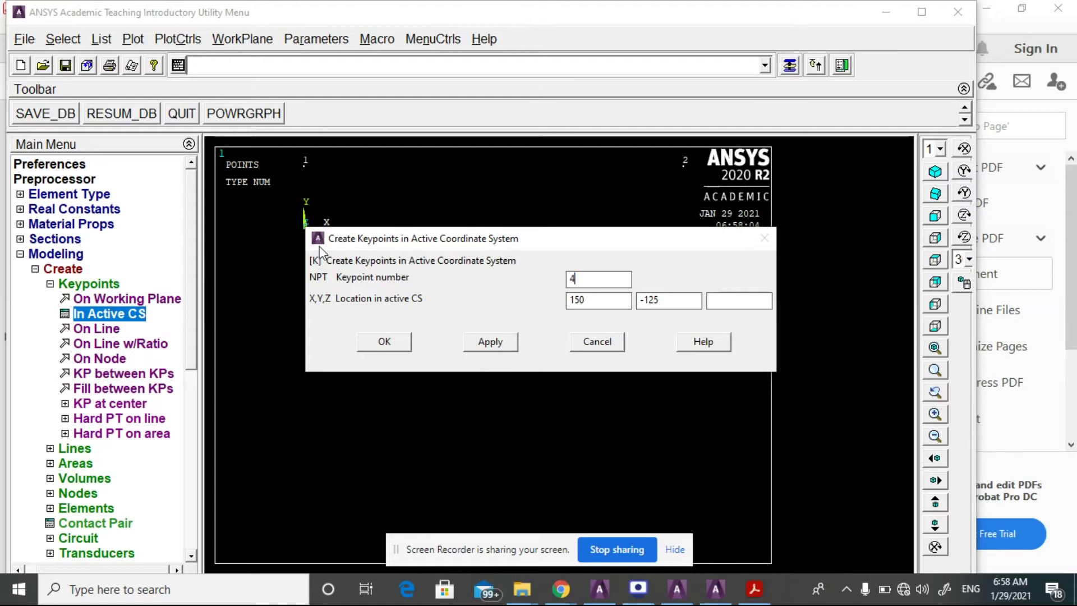
left_click(589, 297)
type("0")
left_click(667, 301)
left_click(481, 344)
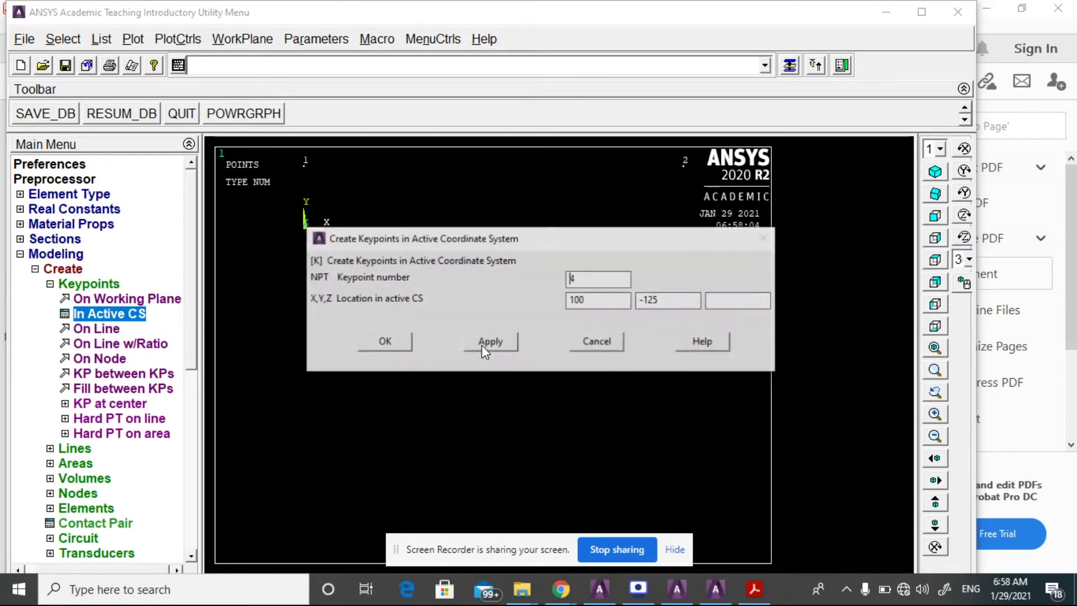
Step: Create keypoint 5 at the inner corner of the L outline
type("5")
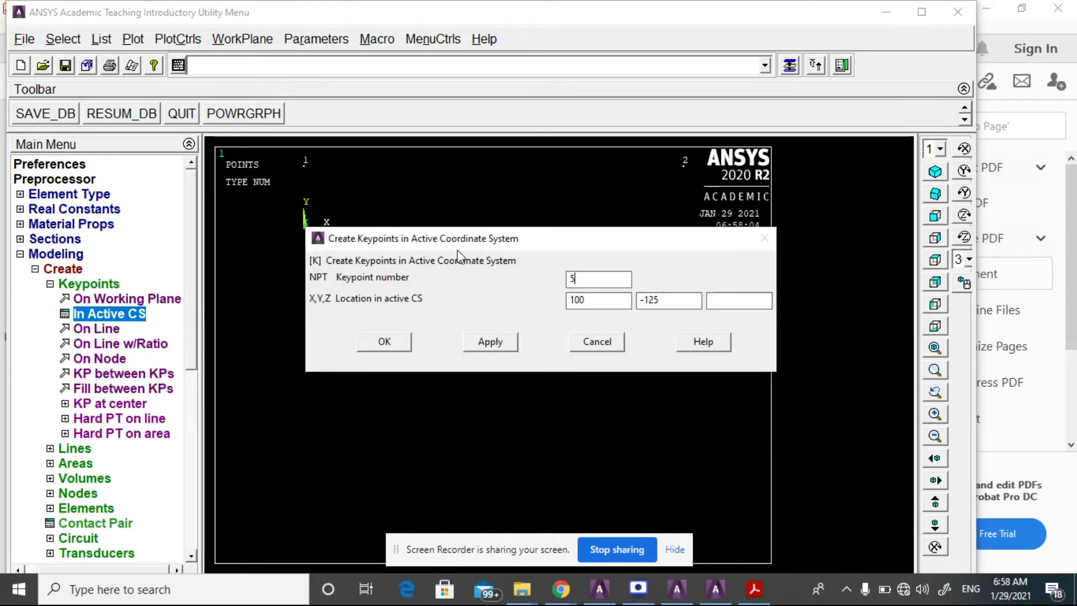
left_click(598, 301)
left_click(667, 306)
key("BackSpace")
key("BackSpace")
key("BackSpace")
left_click(493, 342)
Step: Create keypoint 6 at (0, -25) and finish the keypoint entry
type("6")
double_click(578, 300)
type("0")
left_click(486, 344)
left_click(365, 346)
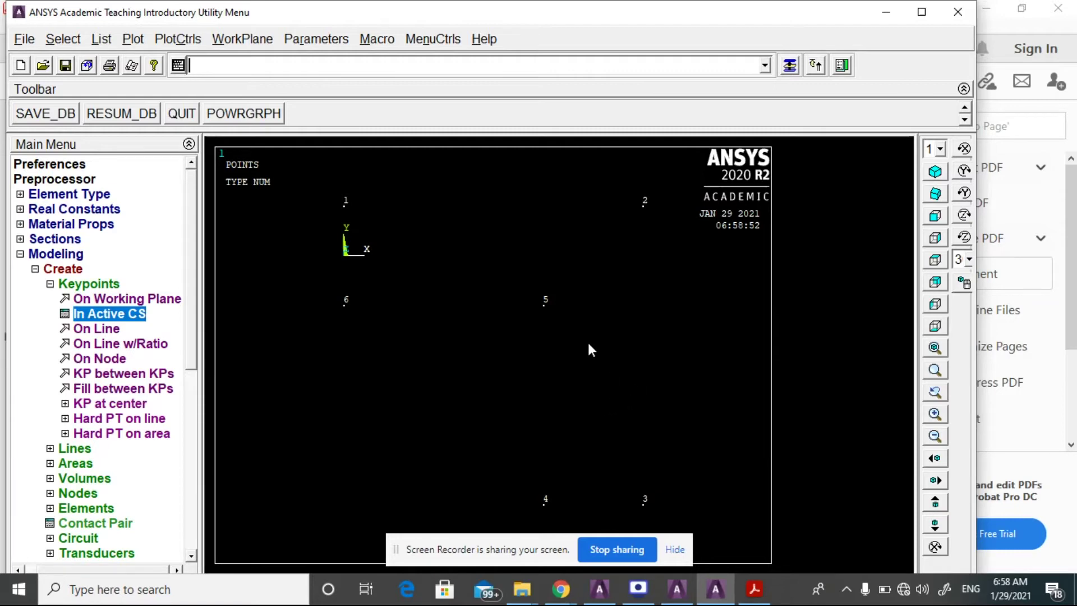
left_click(78, 437)
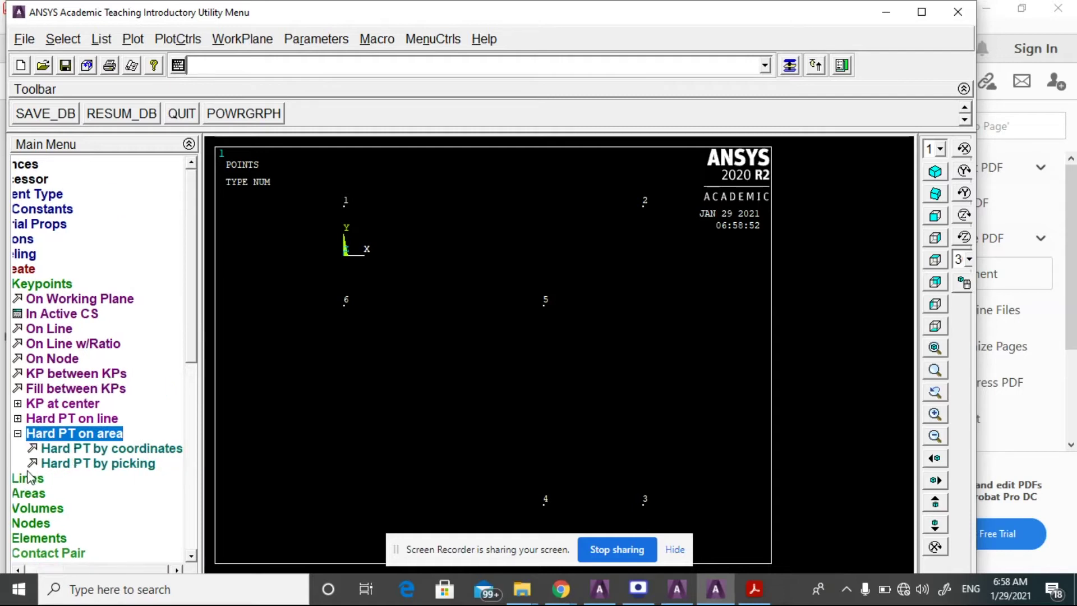
left_click(28, 477)
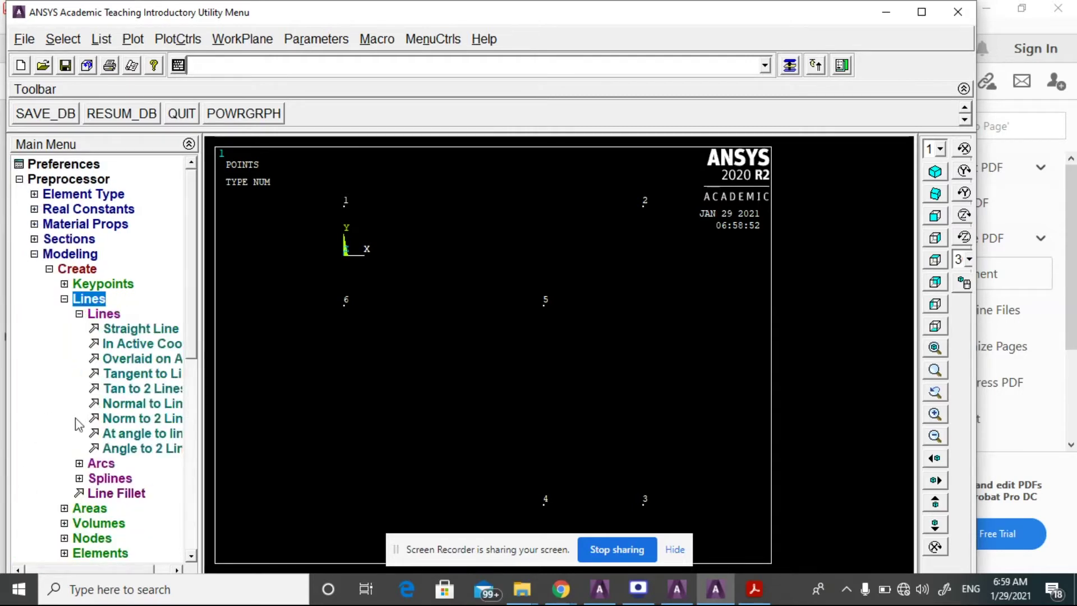
Step: Draw straight lines 1-2, 2-3, 3-4, 4-5, 5-6 and 6-1 between the keypoints
left_click(141, 329)
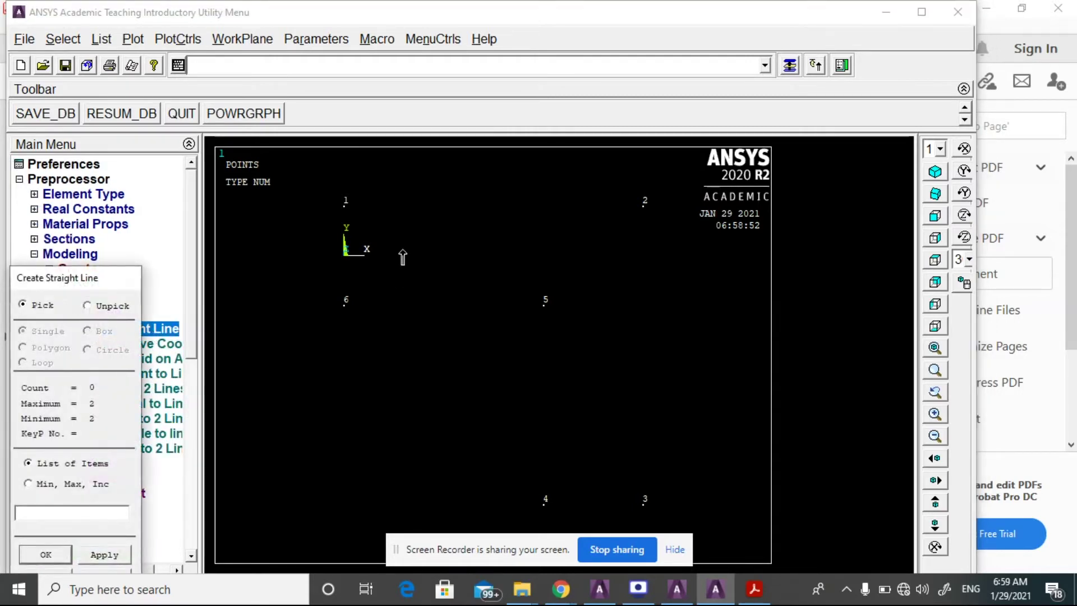
left_click(344, 204)
left_click(645, 205)
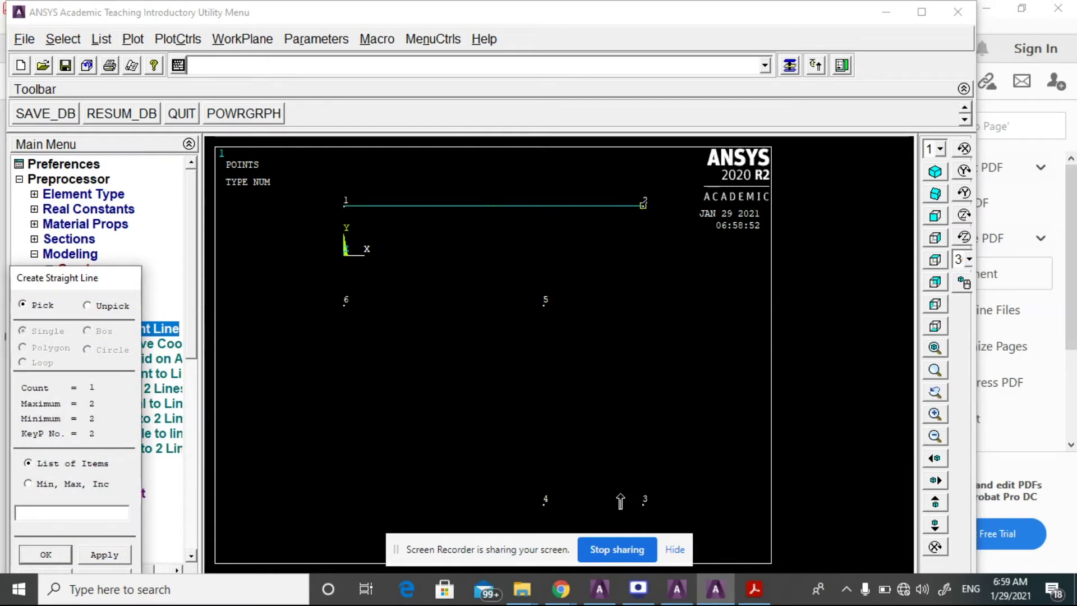
left_click(644, 503)
left_click(644, 503)
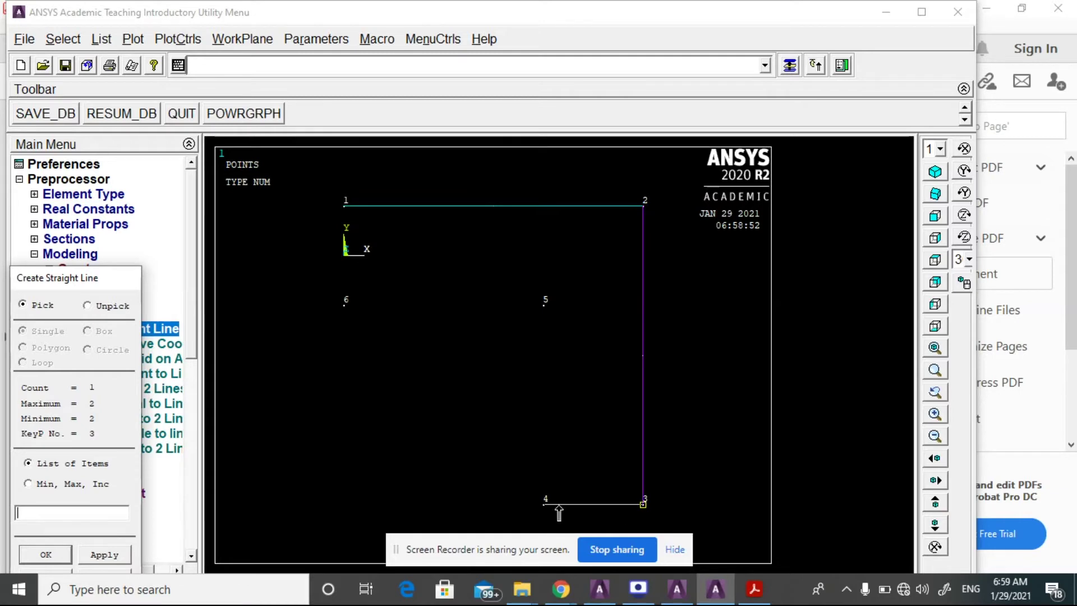
left_click(544, 503)
left_click(543, 504)
left_click(544, 303)
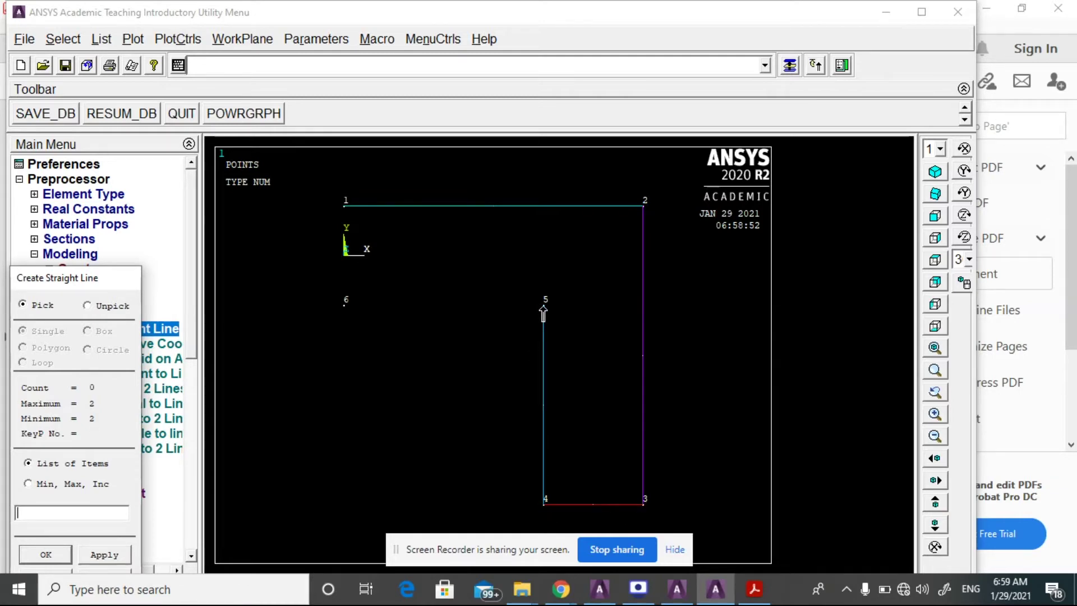
left_click(345, 305)
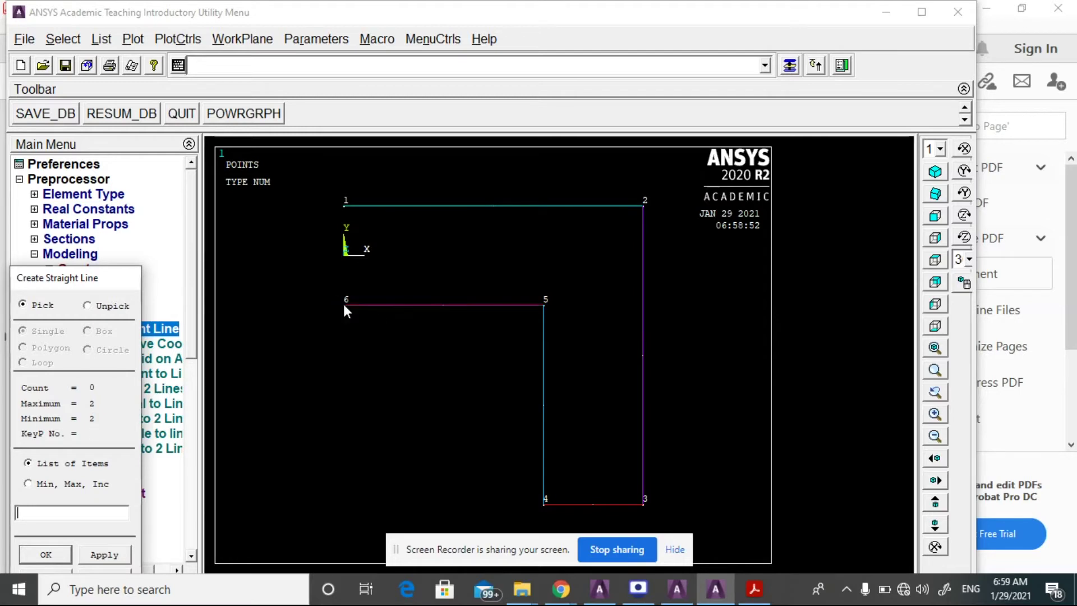
left_click(344, 305)
left_click(348, 208)
left_click(39, 554)
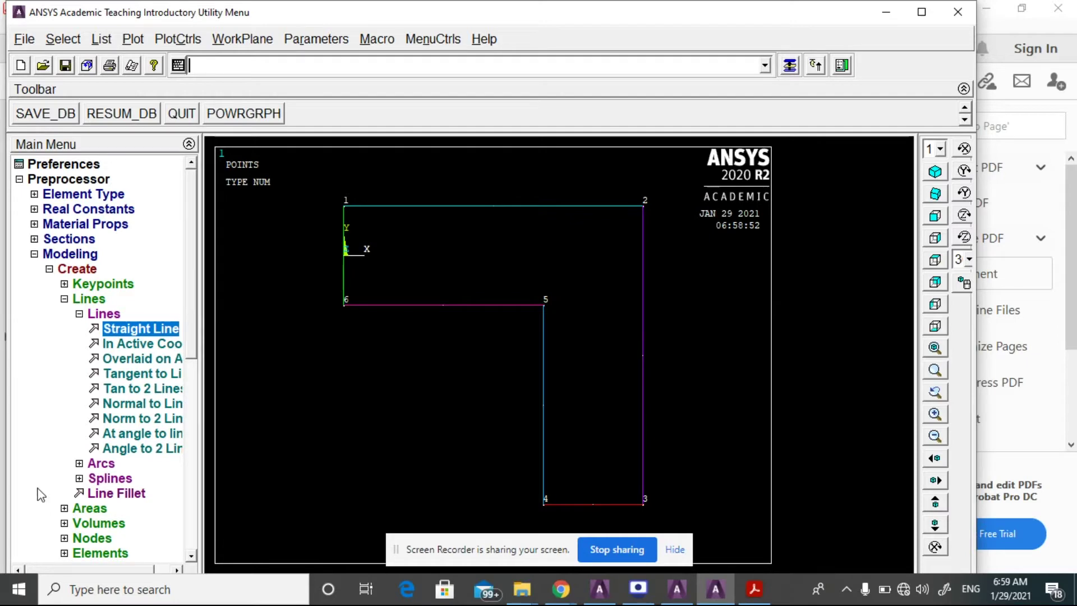
Step: Fillet lines 5 and 4 at keypoint 5 with a radius of 10
left_click(114, 493)
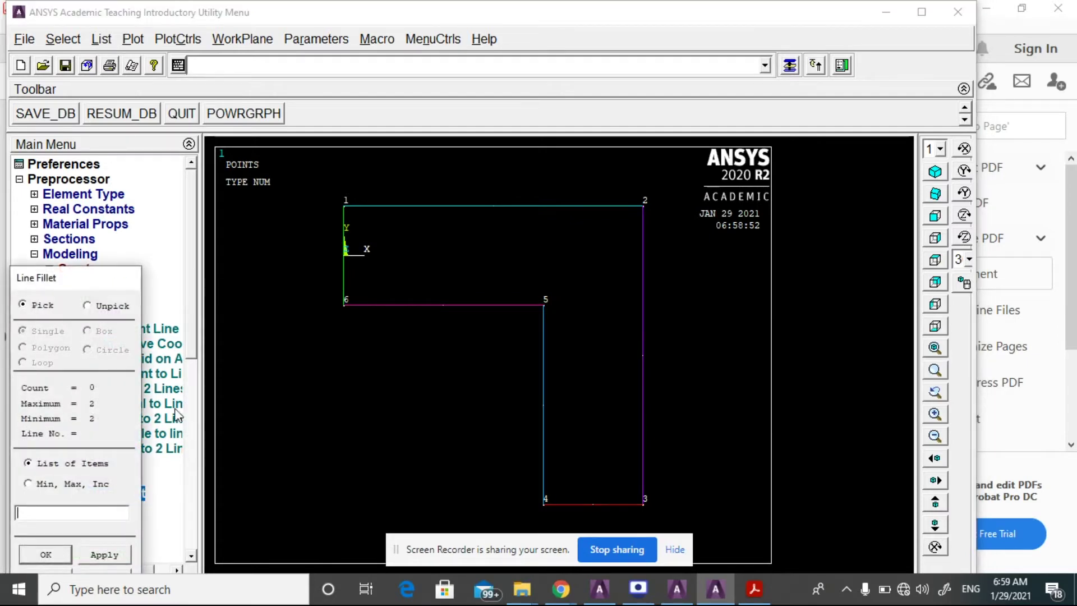
left_click(522, 306)
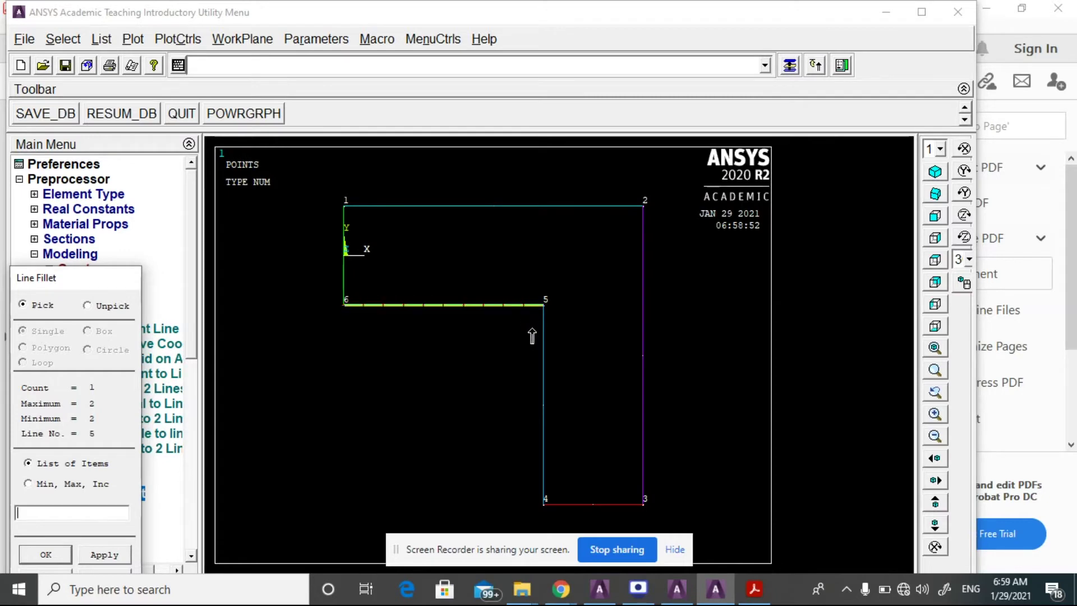
left_click(543, 357)
left_click(46, 554)
left_click(622, 284)
type("10")
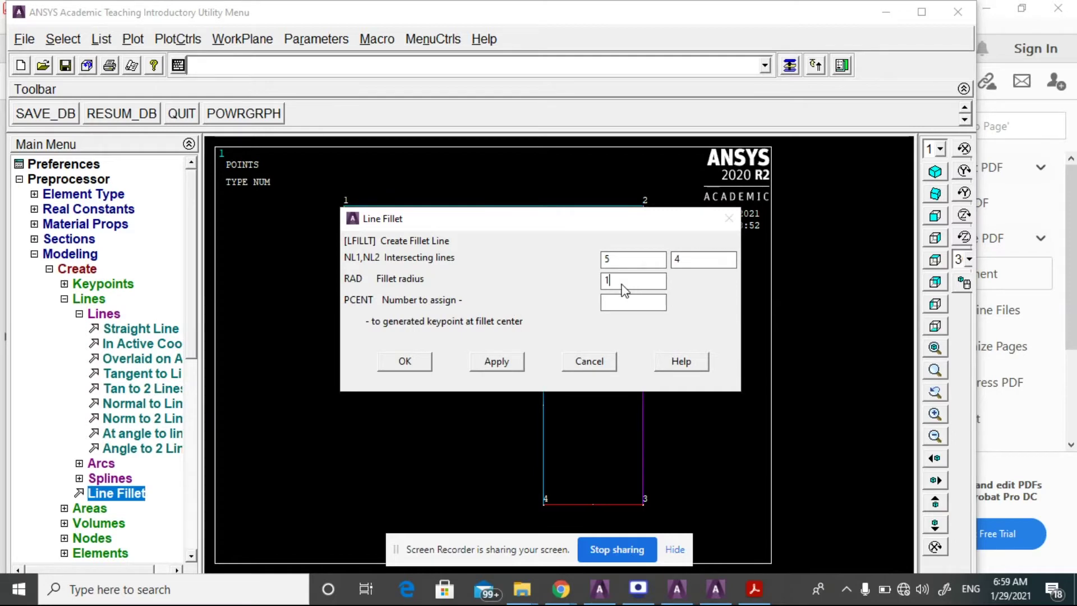
left_click(411, 365)
Step: Create a small area through keypoints filling the fillet corner at keypoint 5
left_click(90, 508)
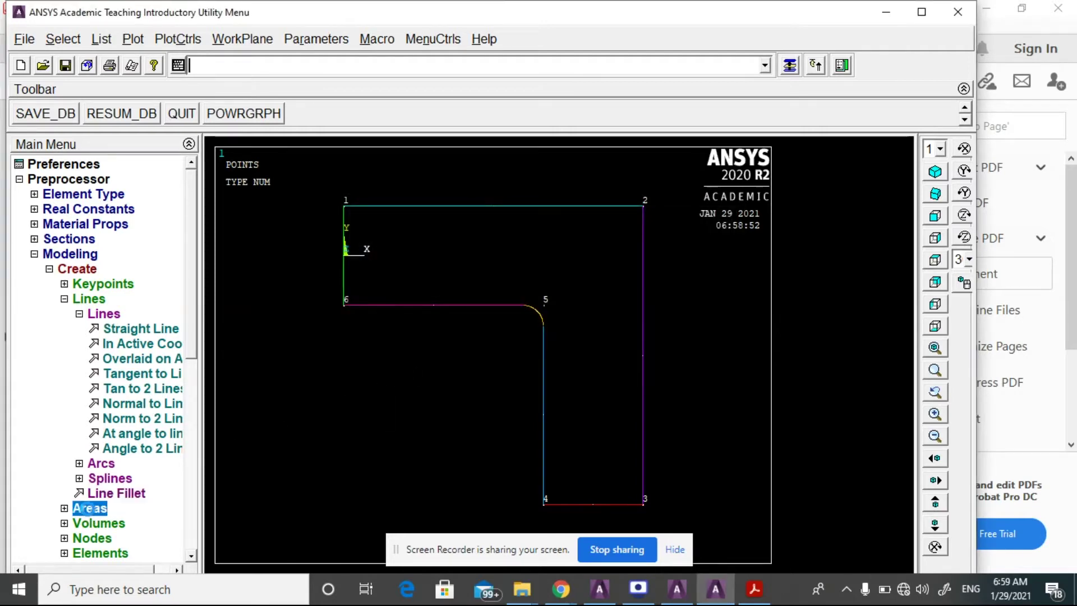
left_click(107, 329)
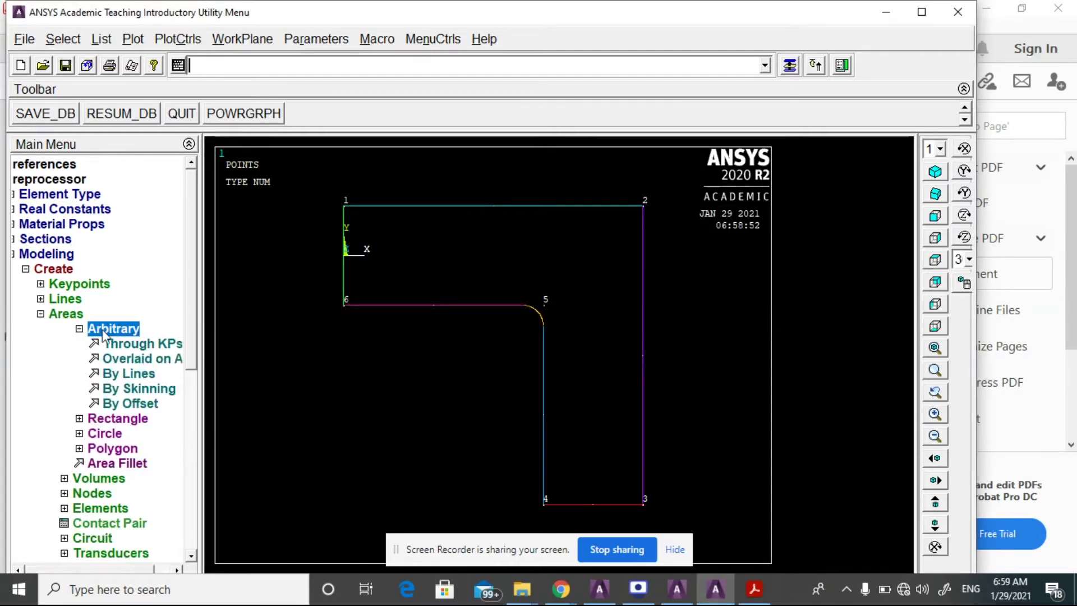
left_click(128, 345)
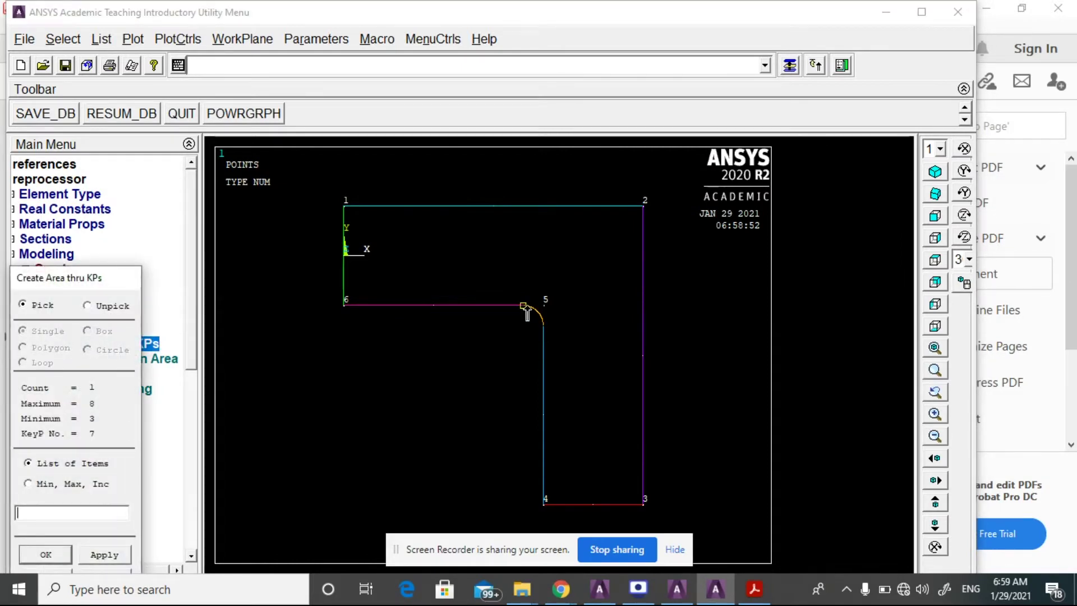
left_click(539, 323)
left_click(536, 310)
left_click(35, 554)
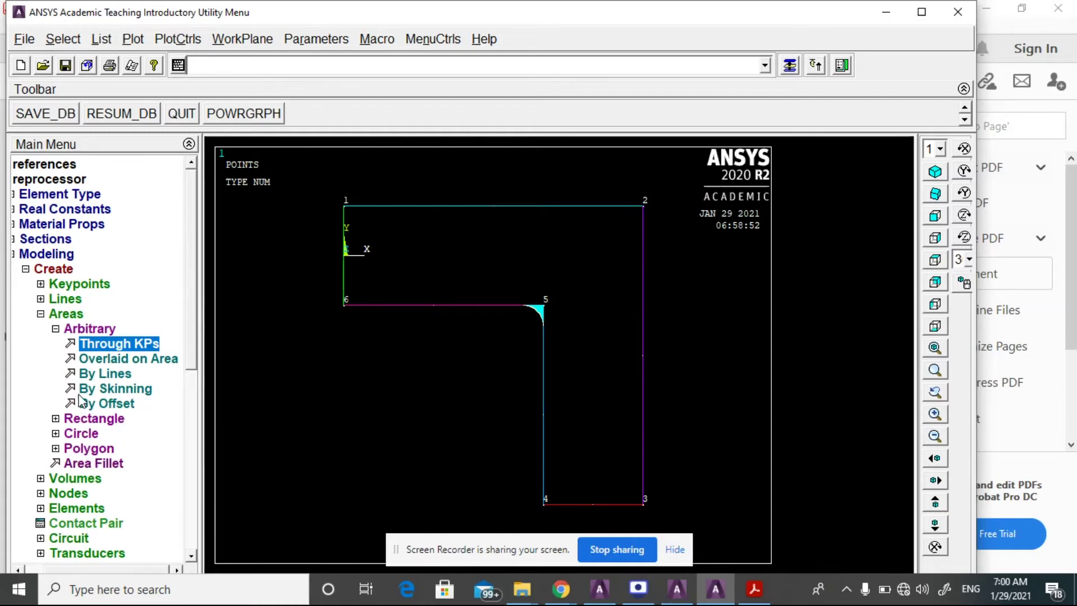
Step: Create the L-shaped area from its six outline lines and the fillet arc
left_click(105, 374)
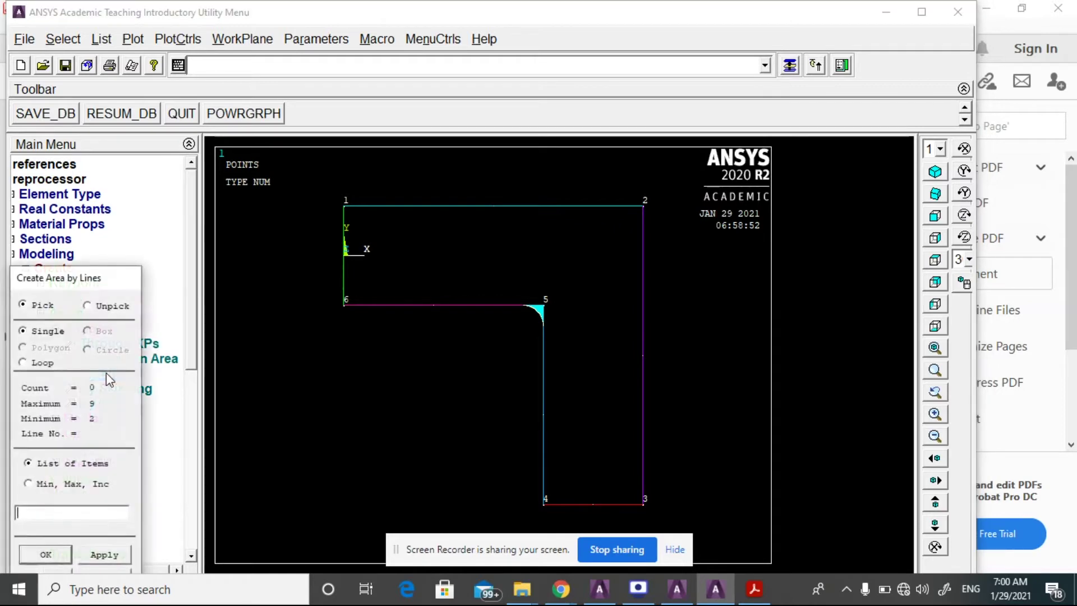
left_click(447, 305)
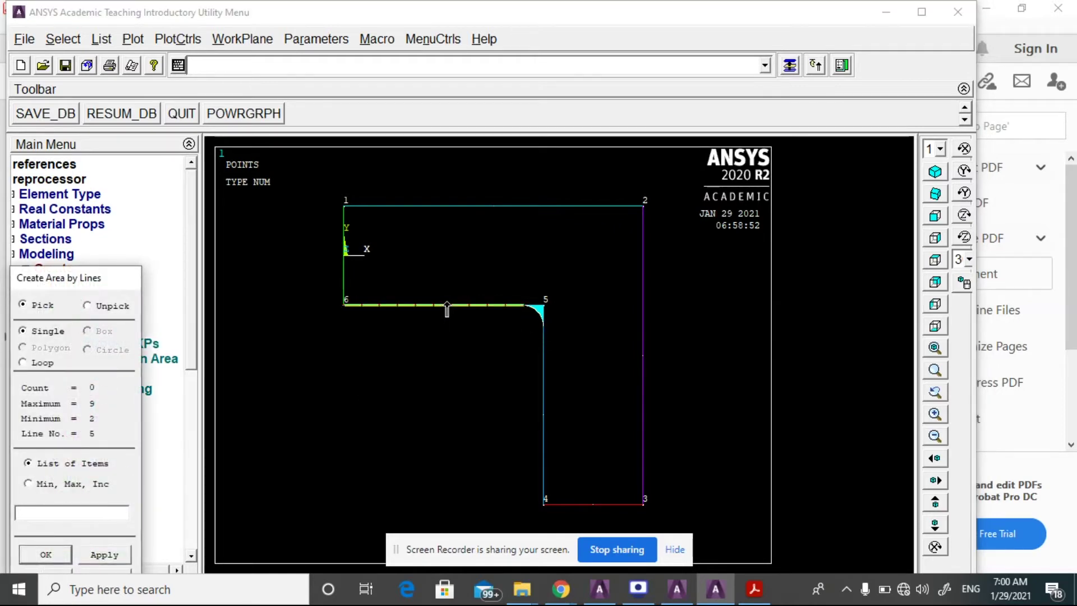
left_click(535, 315)
left_click(543, 352)
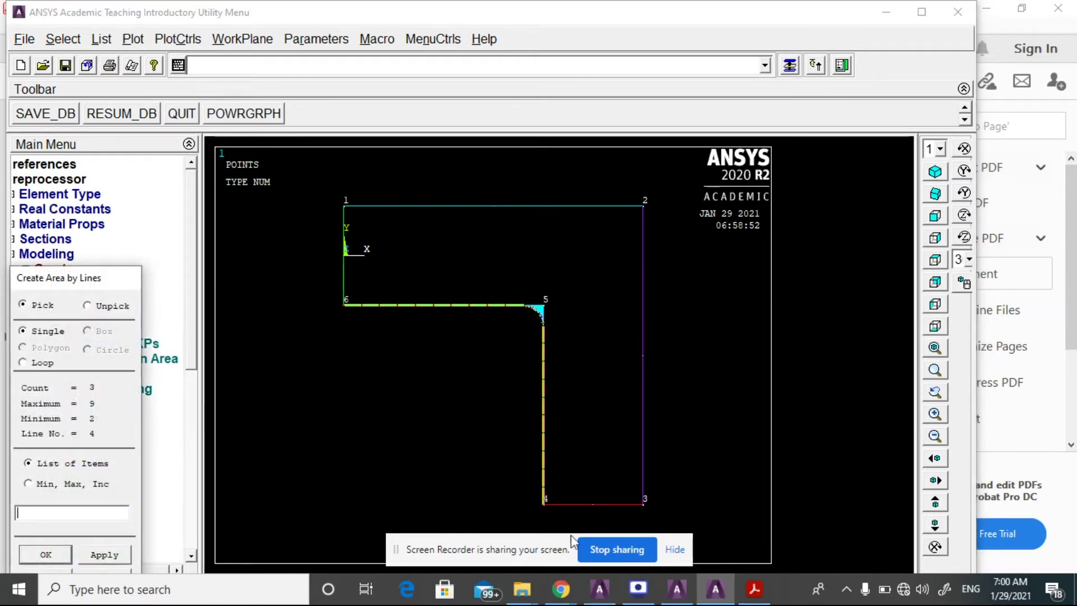
left_click(579, 504)
left_click(642, 390)
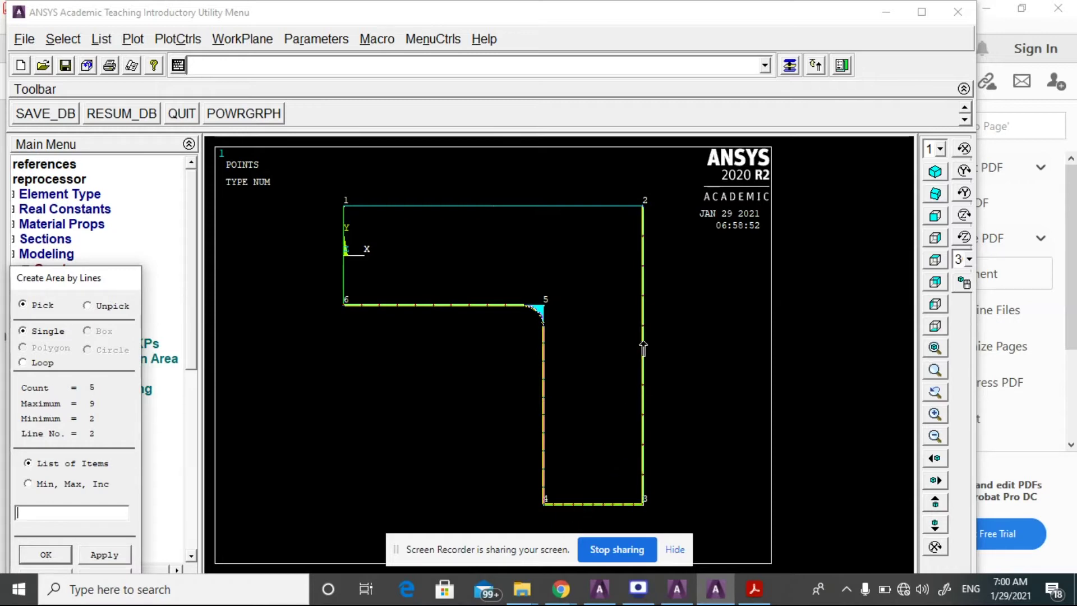
left_click(571, 206)
left_click(344, 247)
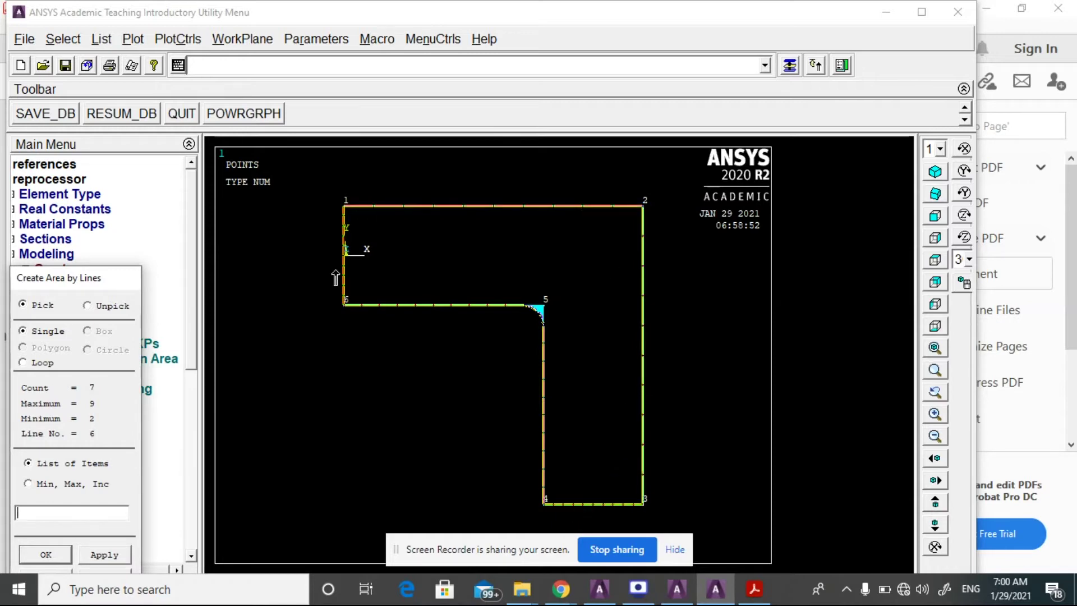
left_click(36, 552)
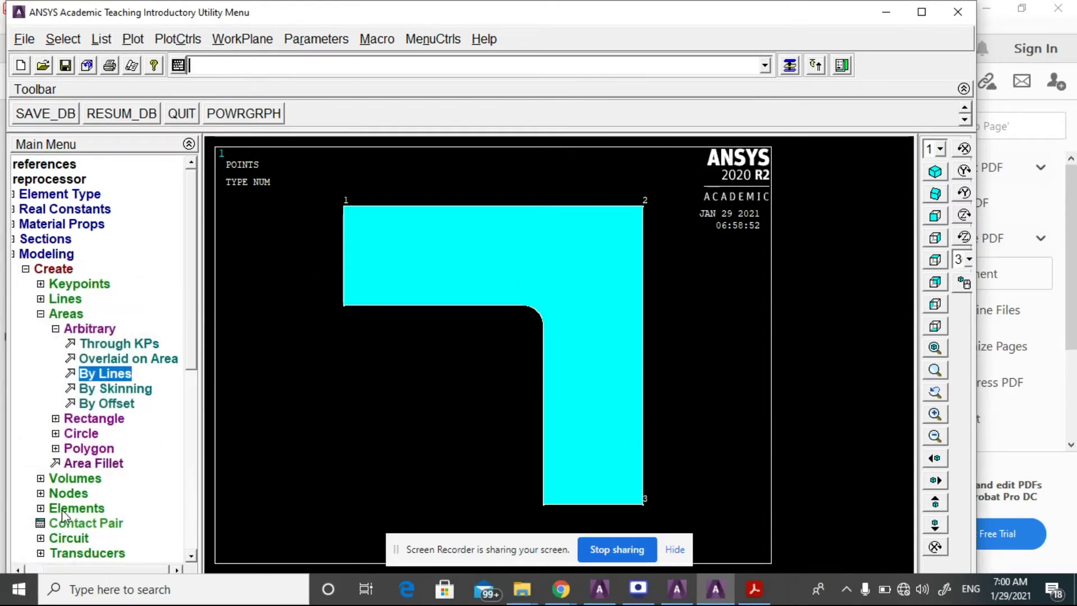
Step: Create a solid circle of radius 25 centred at the origin
left_click(70, 432)
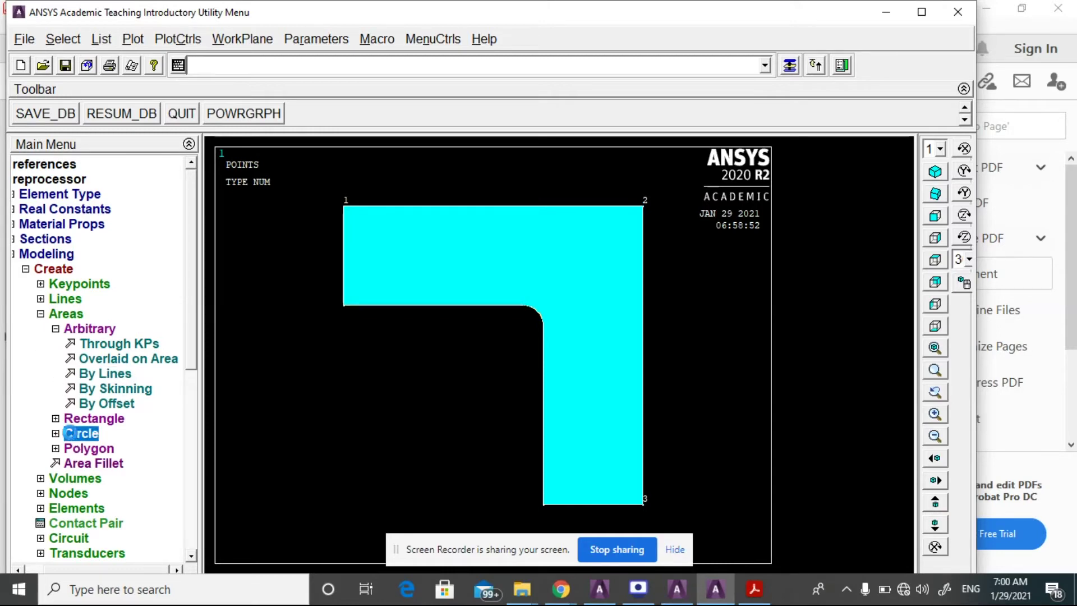
left_click(123, 373)
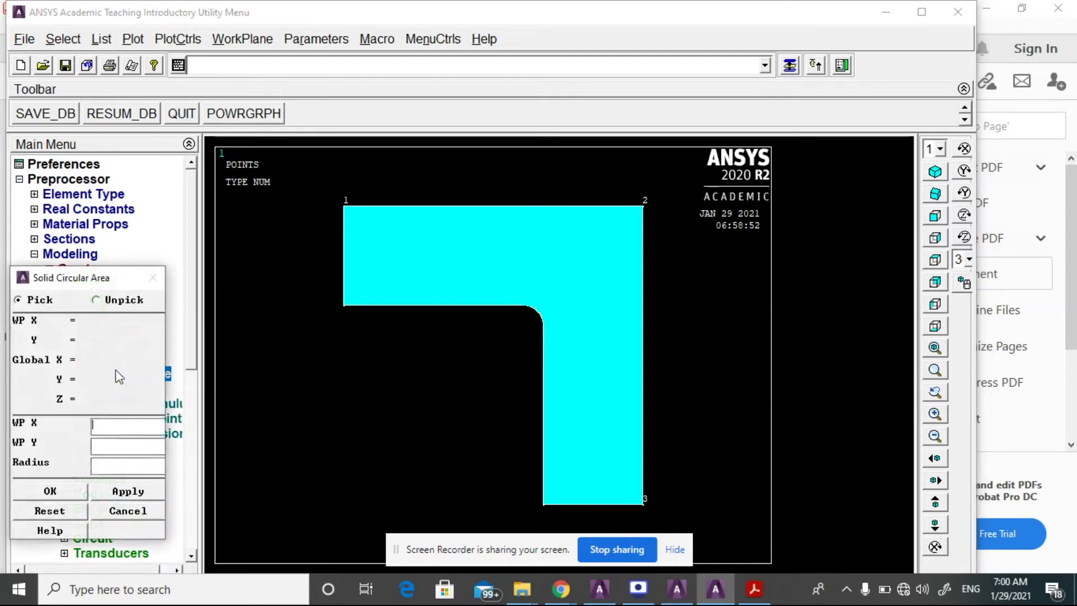
left_click(110, 421)
type("0")
key("Tab")
type("0")
type("25")
left_click(47, 494)
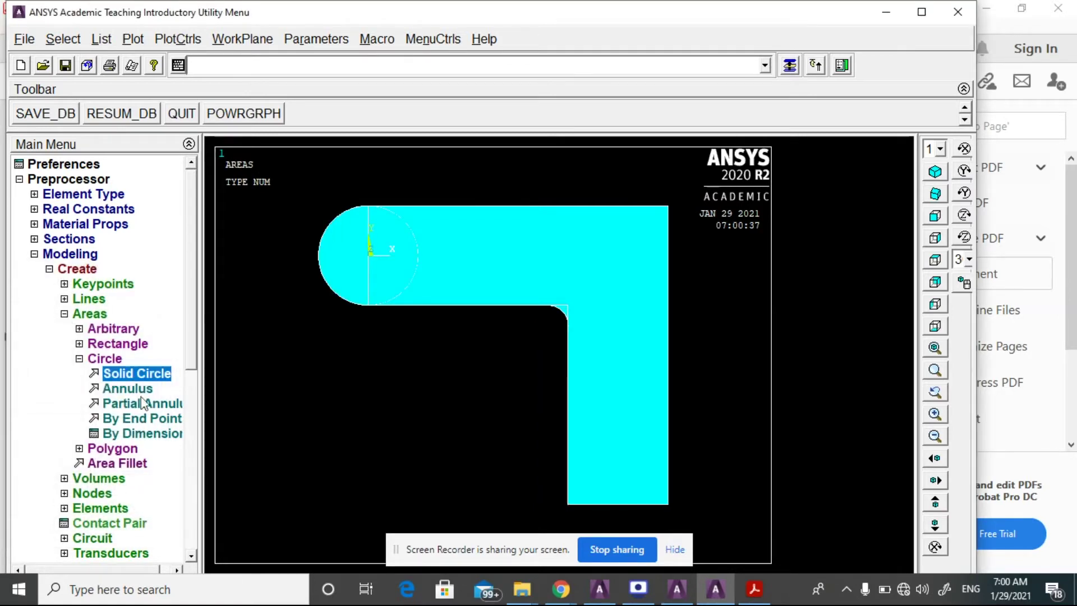
Step: Create a second solid circle of radius 25 centred at (125, -125)
left_click(144, 372)
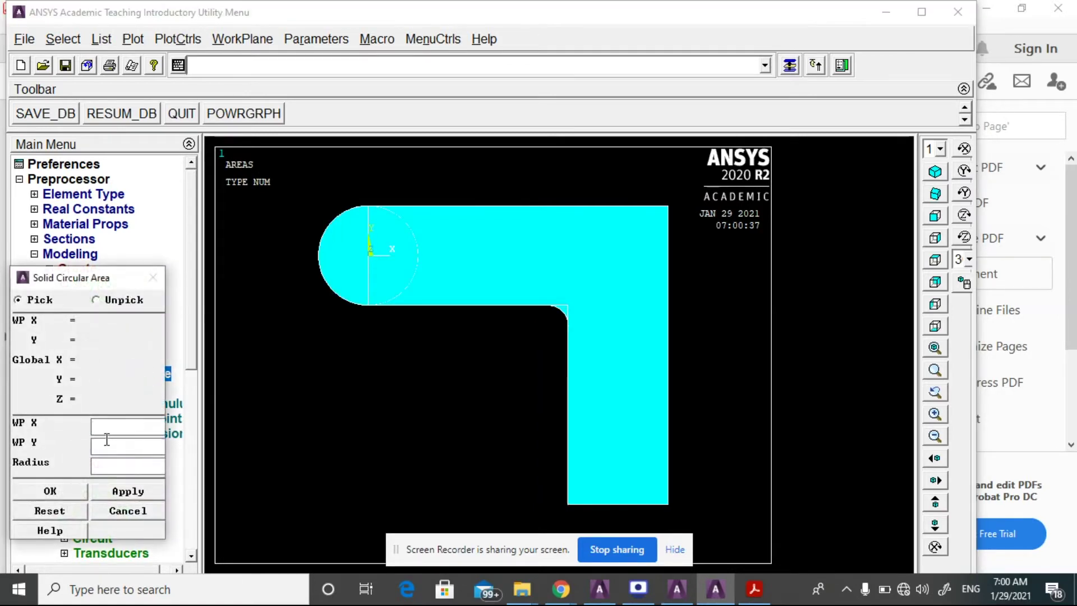
type("125")
left_click(103, 445)
type("-125")
key("Tab")
type("25")
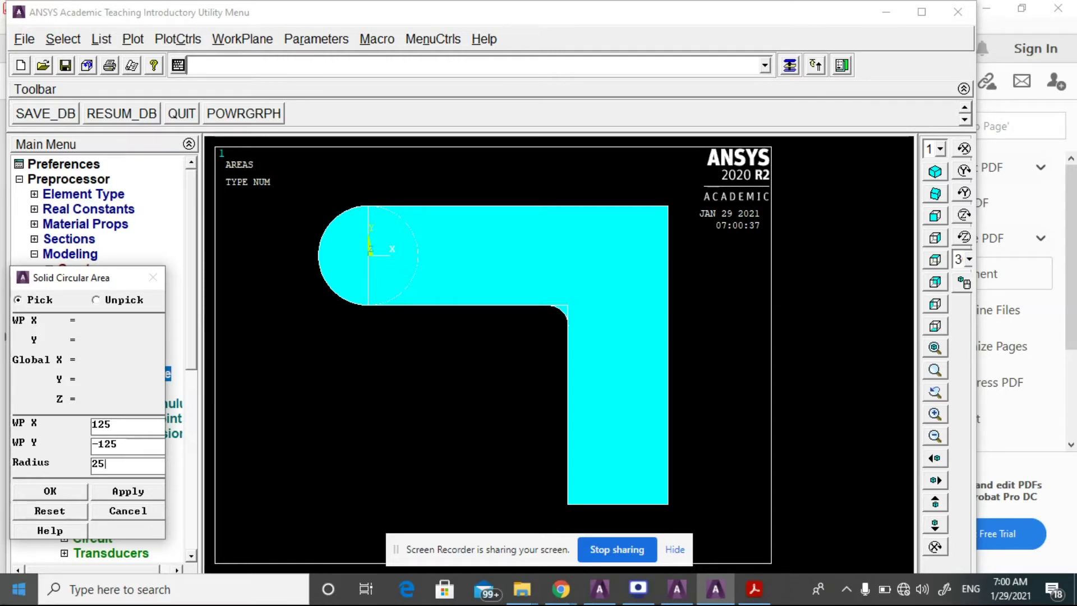
left_click(50, 492)
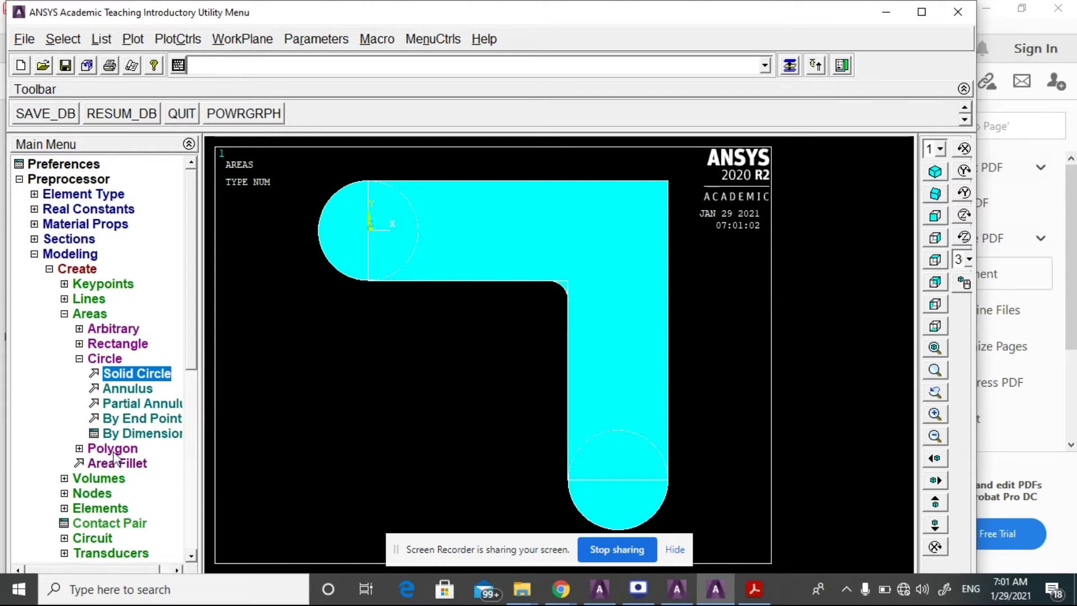
left_click_drag(195, 359, 197, 433)
Step: Boolean-add the fillet corner area, L-shaped area and both end circles into one area
left_click(65, 420)
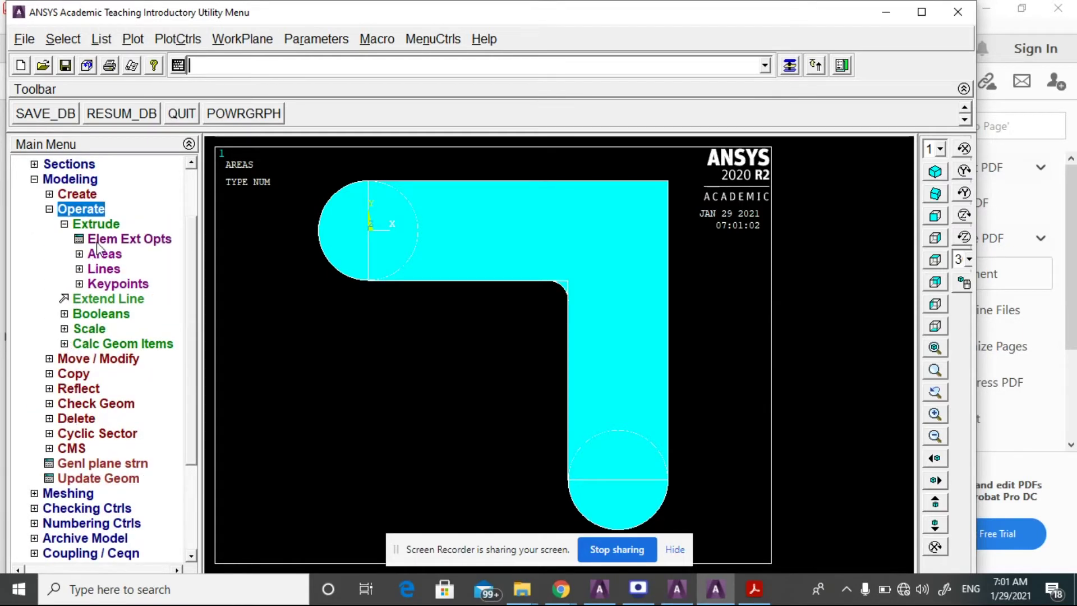
left_click(98, 314)
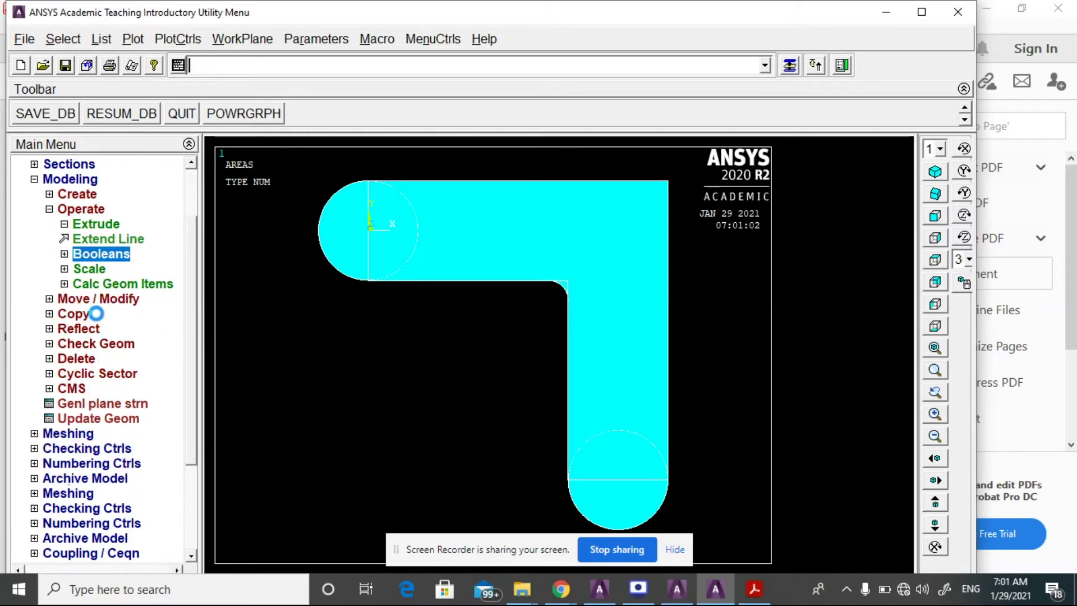
left_click(111, 300)
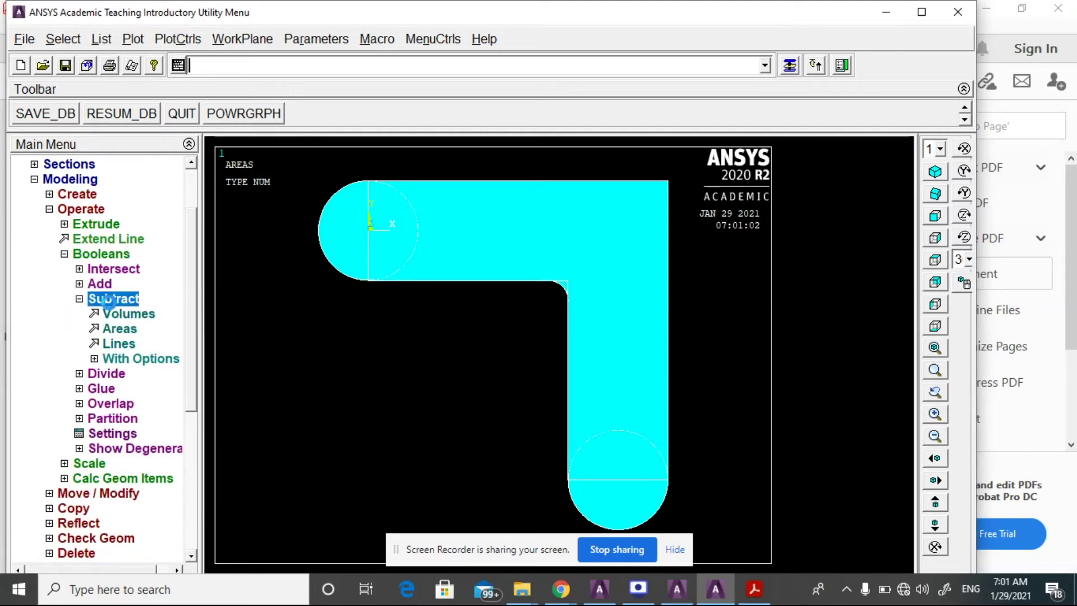
left_click(115, 300)
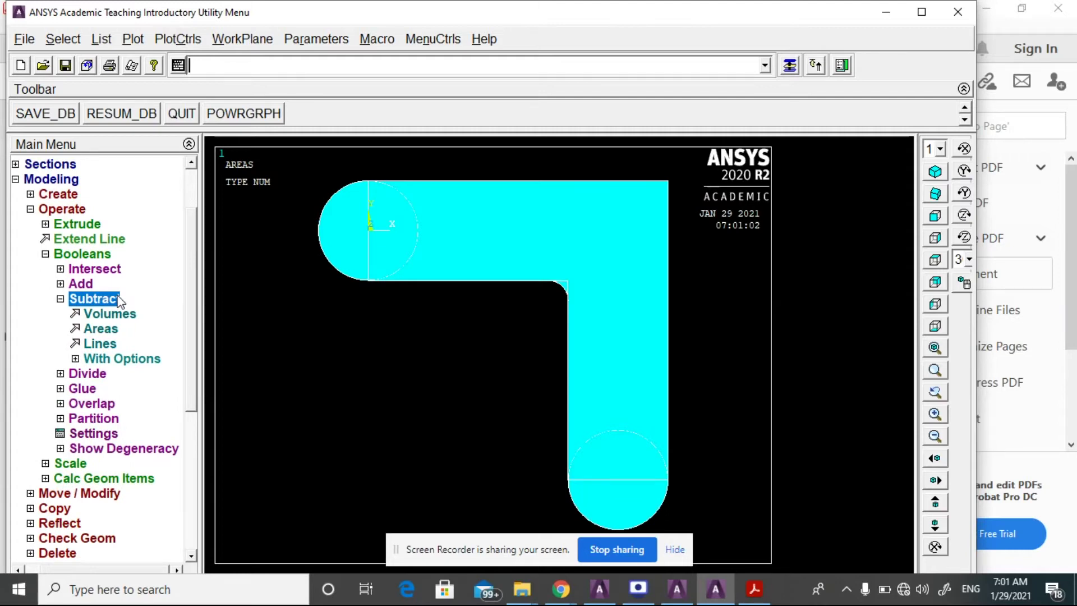
left_click(85, 284)
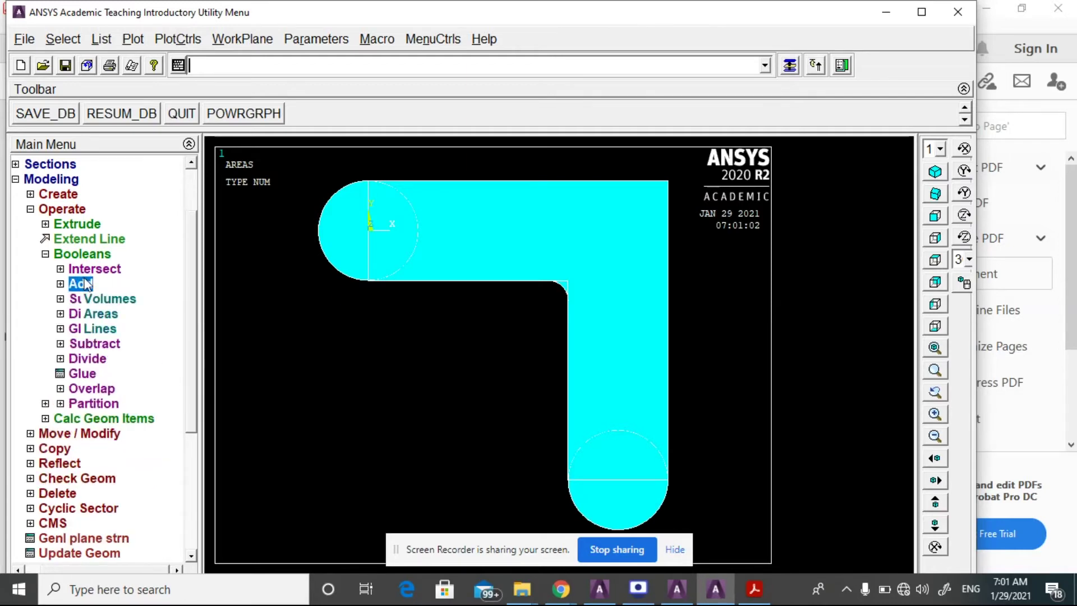
left_click(98, 317)
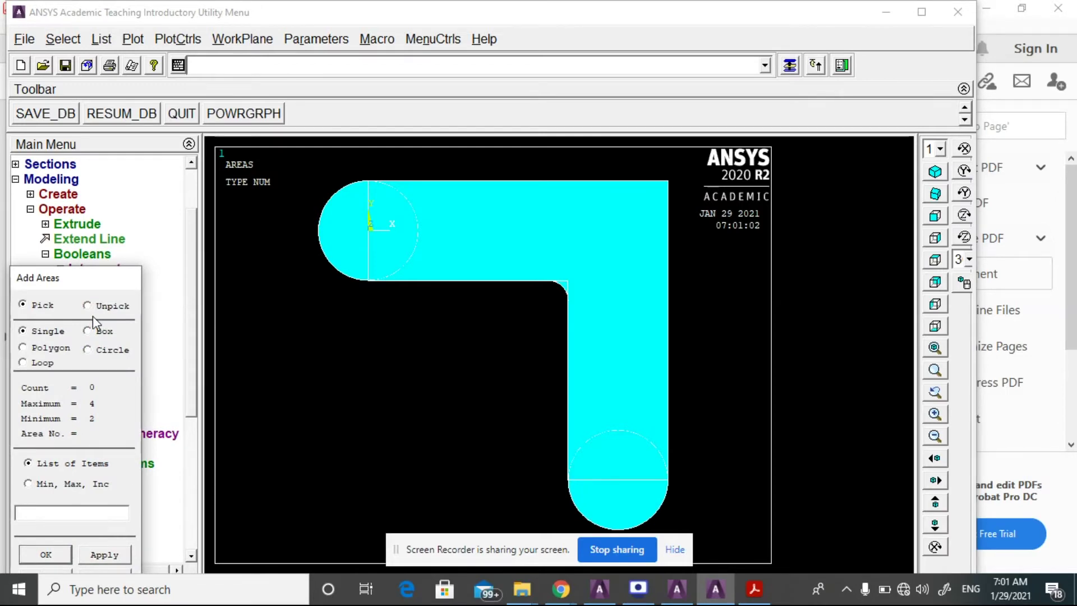
left_click(533, 216)
left_click(533, 216)
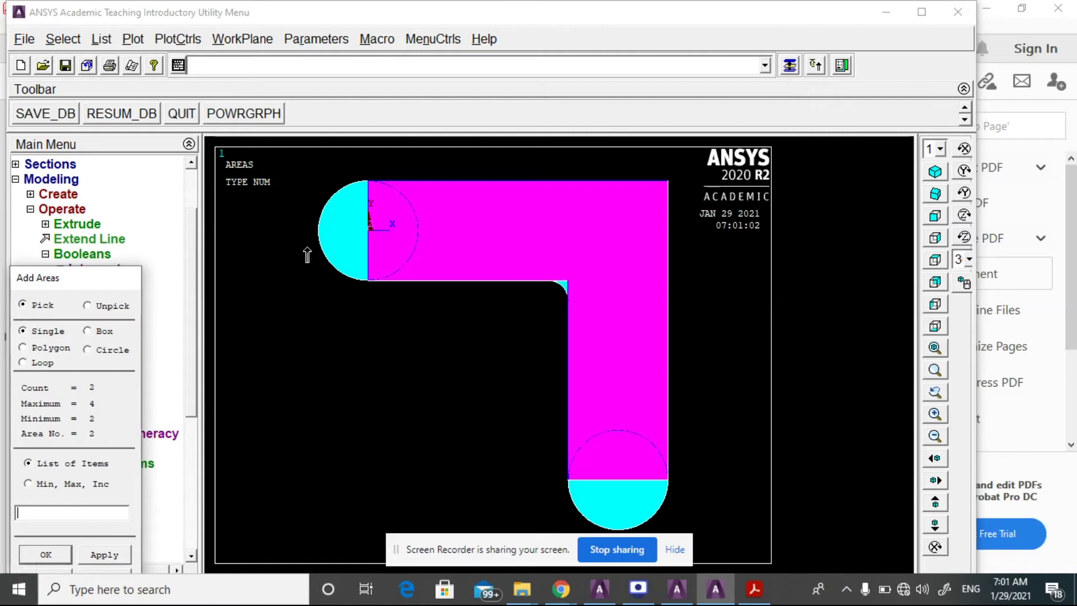
left_click(332, 235)
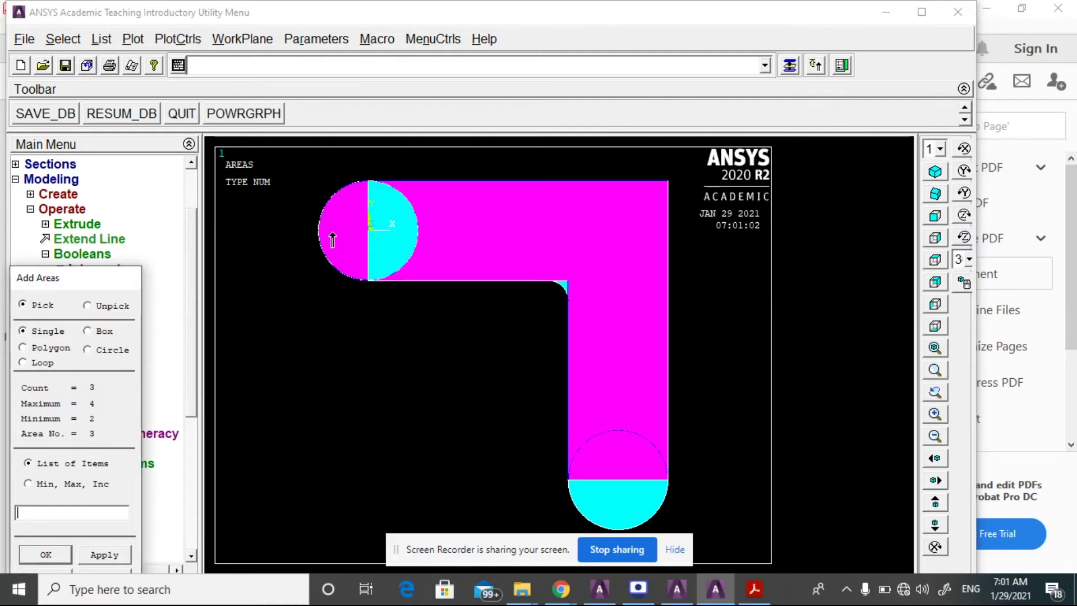
left_click(606, 512)
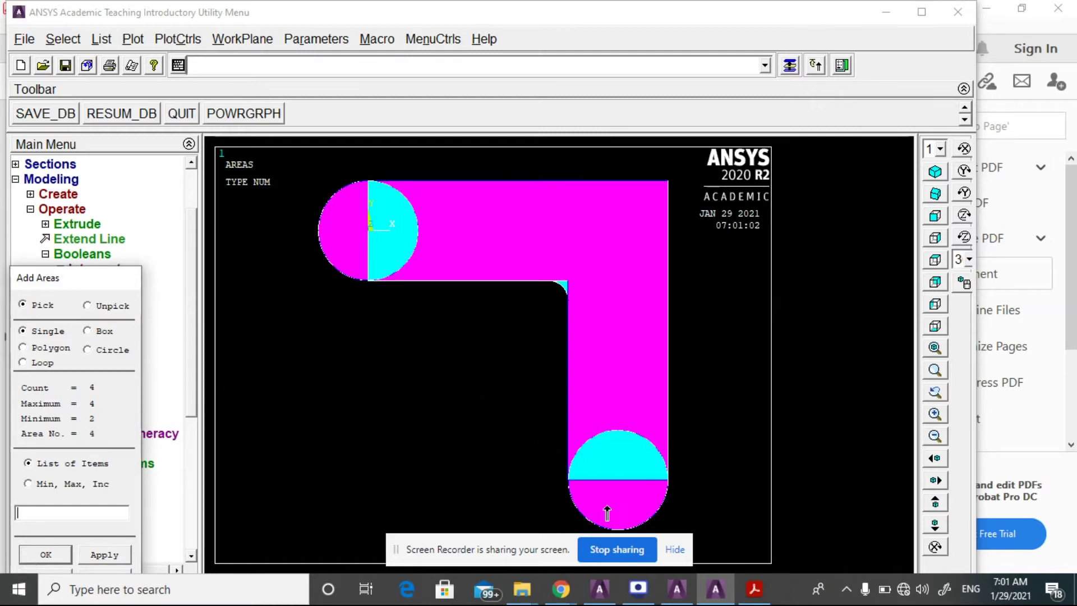
left_click(46, 555)
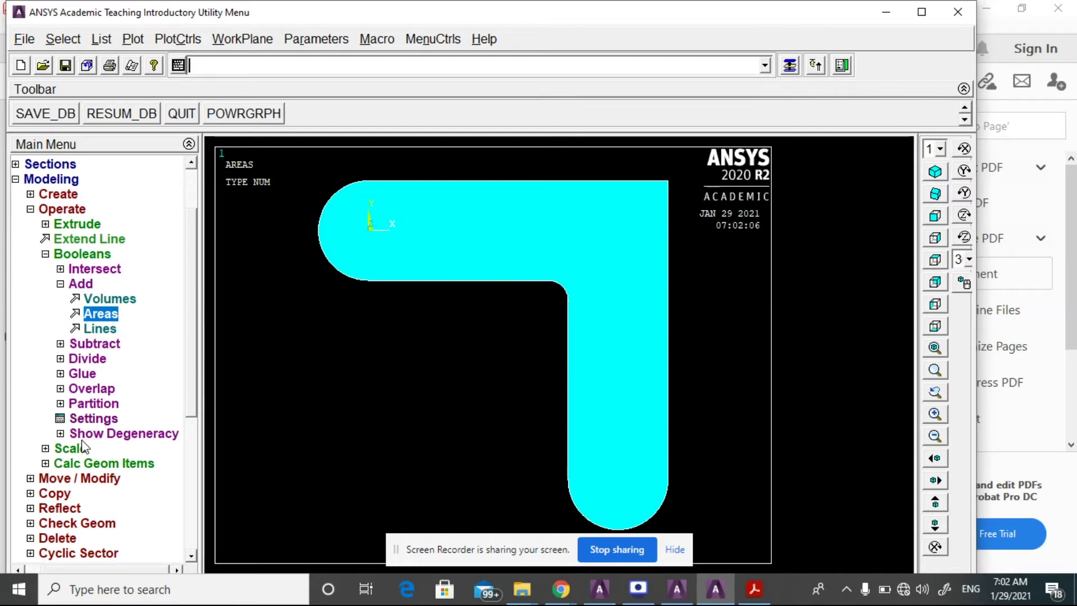
Step: Create a solid circle of radius 12.5 centred at the origin
left_click(73, 196)
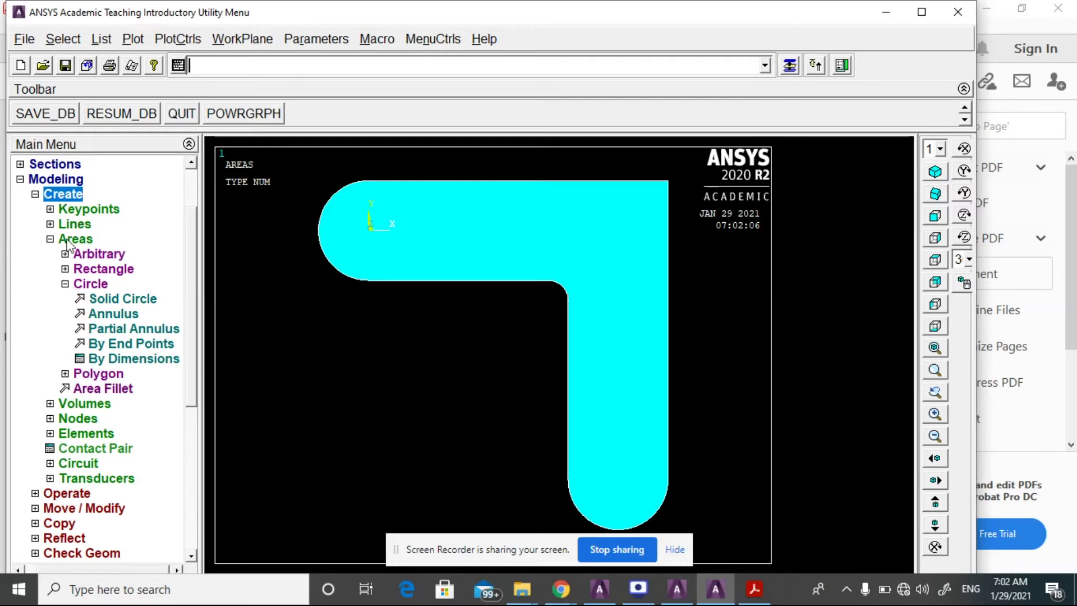
left_click(103, 300)
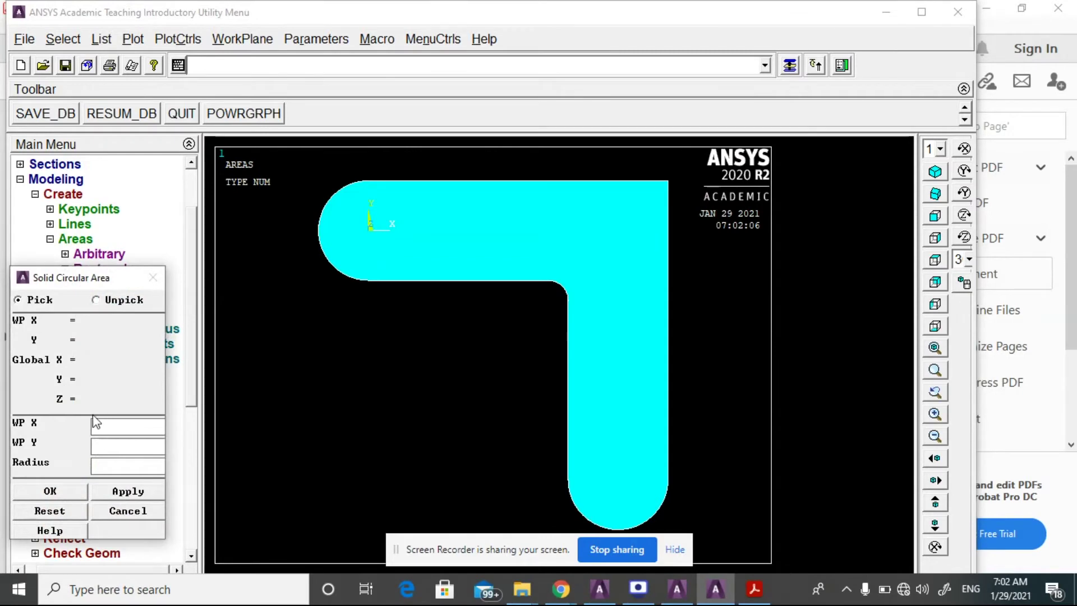
type("0")
key("Tab")
type("0123.5")
key("BackSpace")
key("BackSpace")
key("BackSpace")
type(".5")
left_click(50, 492)
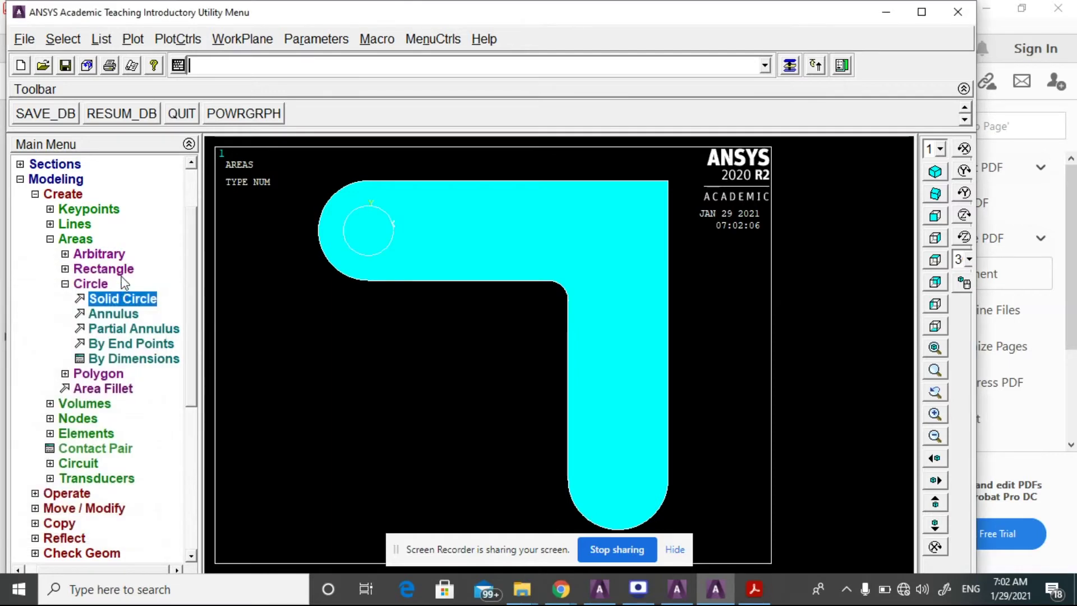
Step: Create a second radius-12.5 solid circle centred at (125, -125)
left_click(119, 303)
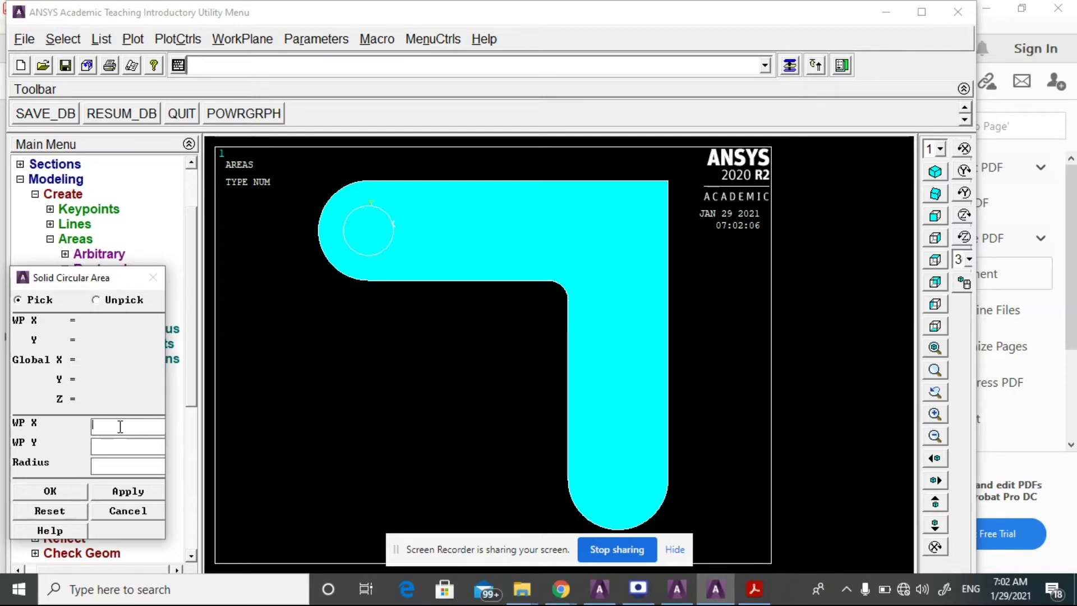
type("12")
key("BackSpace")
key("BackSpace")
key("Tab")
type("1")
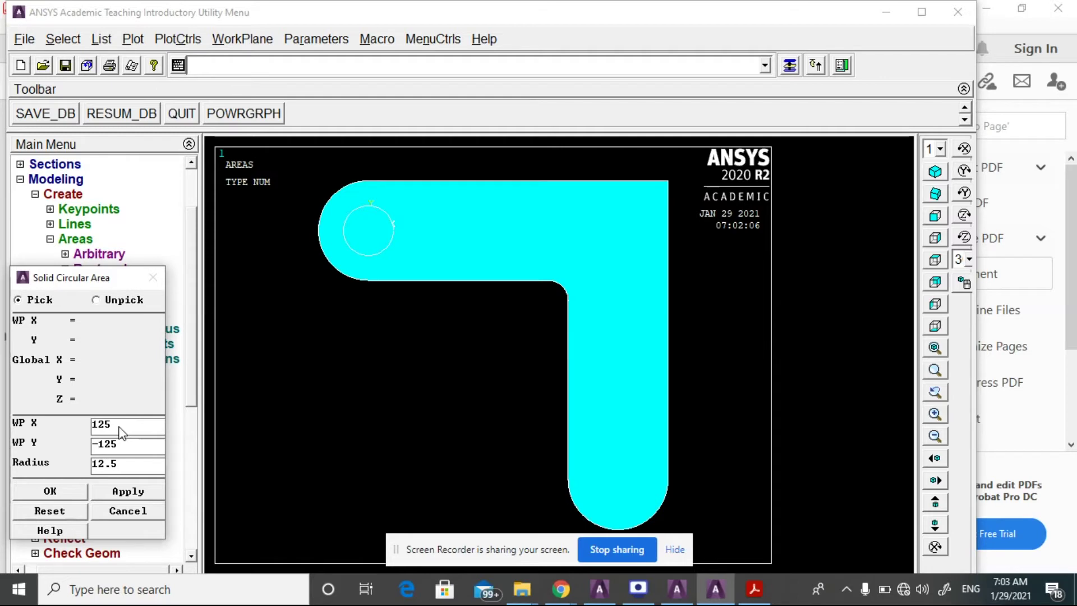
left_click(54, 488)
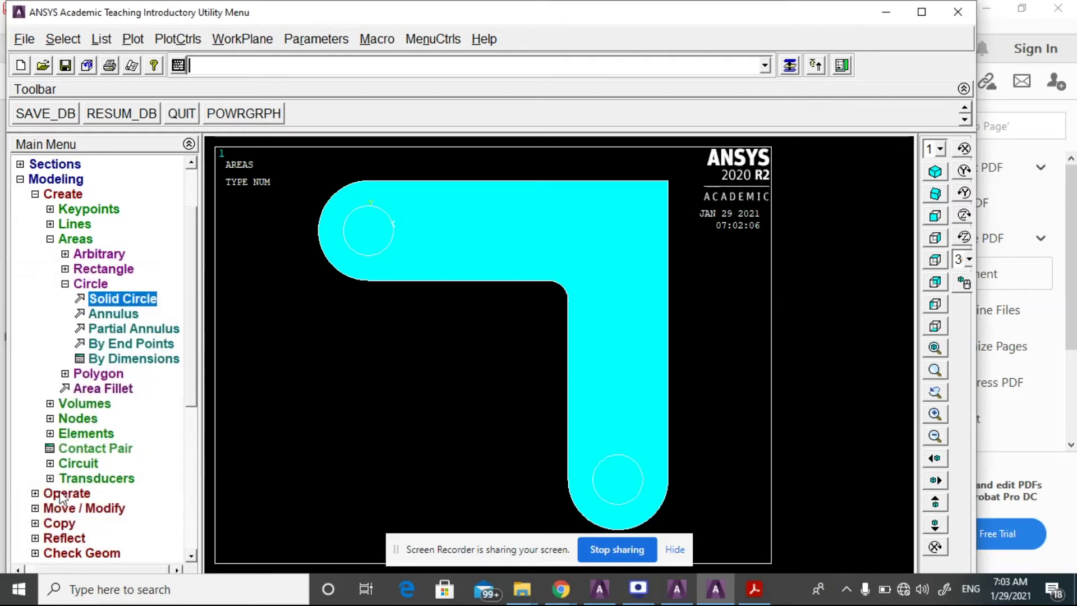
Step: Subtract the upper-left and lower circles from the L-shaped area, cutting two holes
left_click(72, 491)
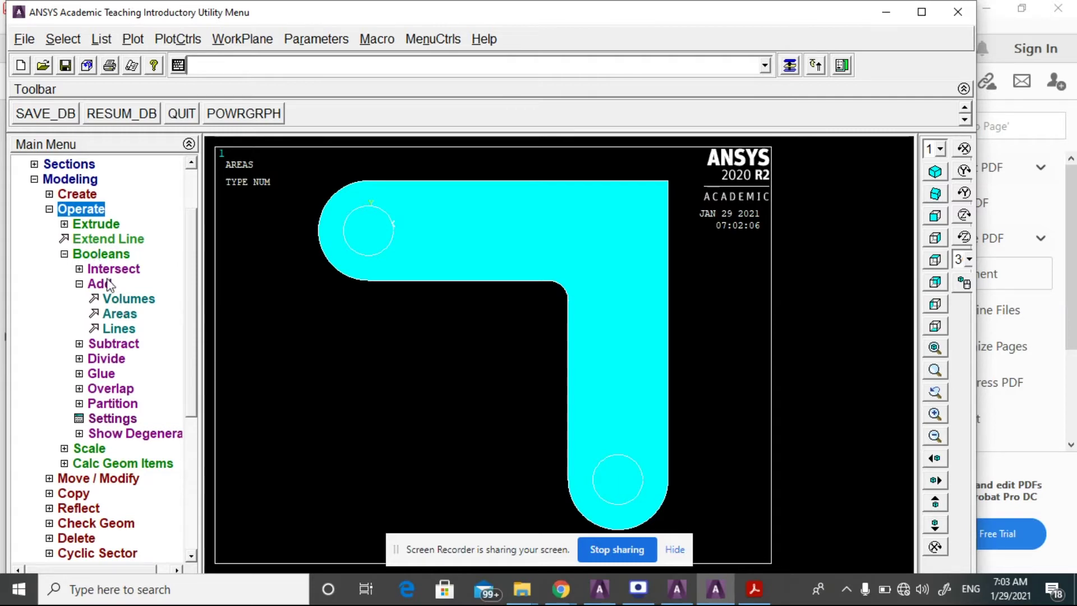
left_click(129, 346)
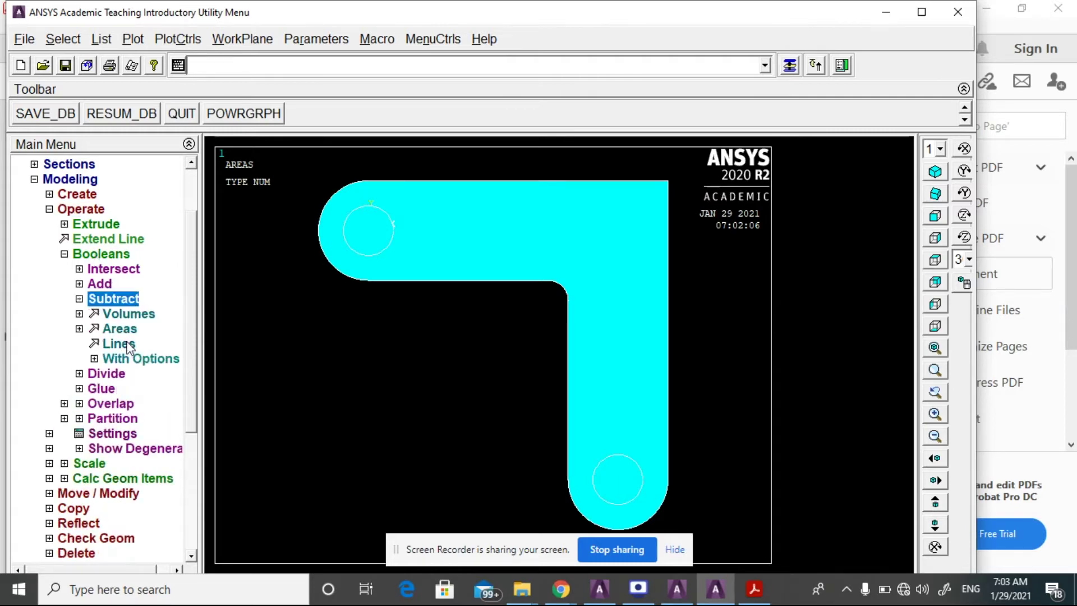
left_click(128, 331)
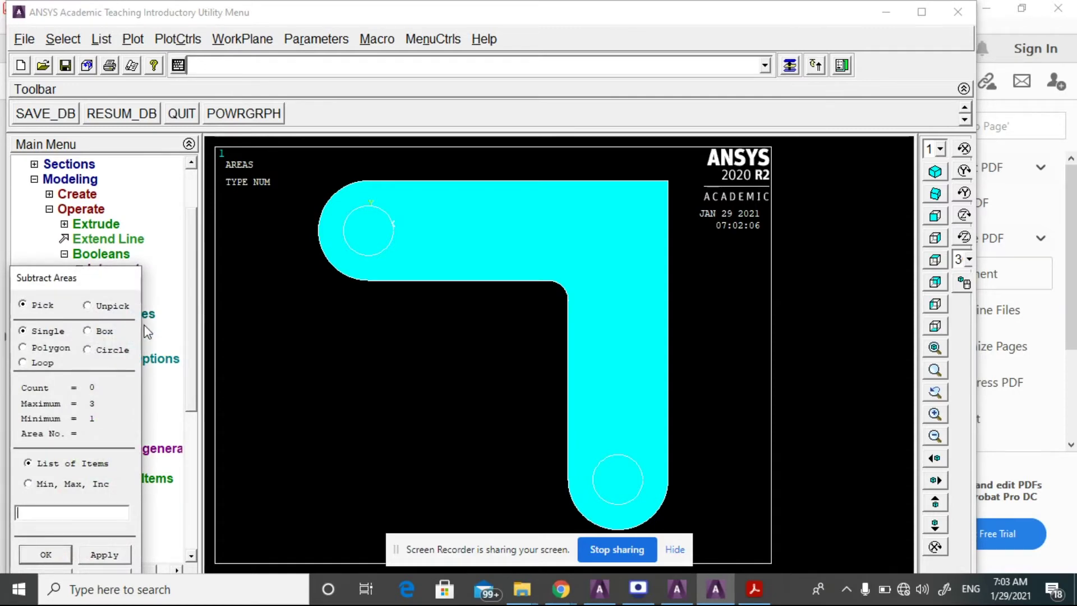
left_click(522, 234)
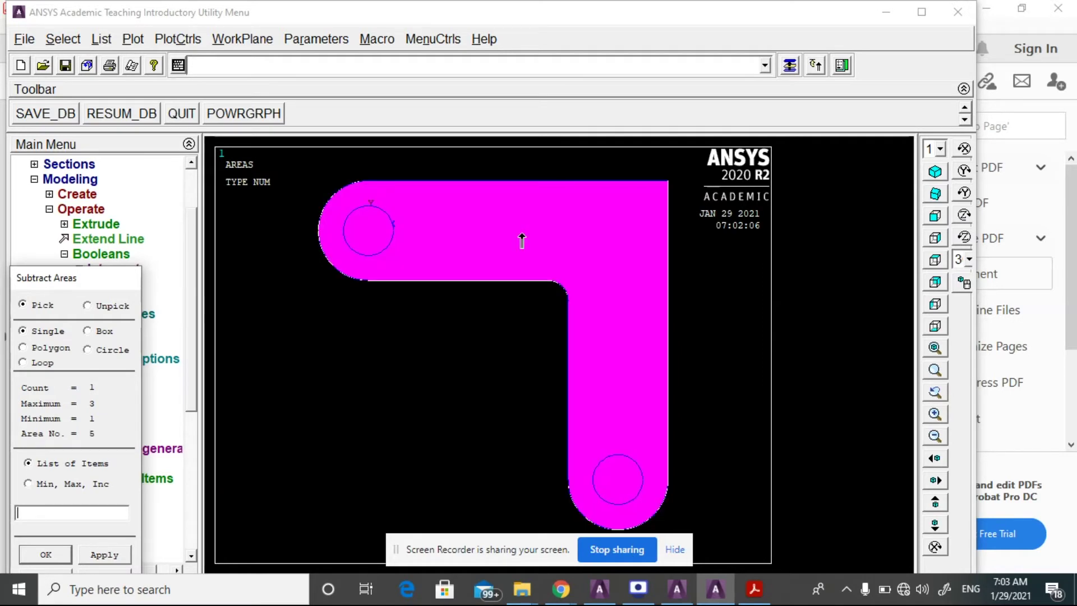
left_click(45, 554)
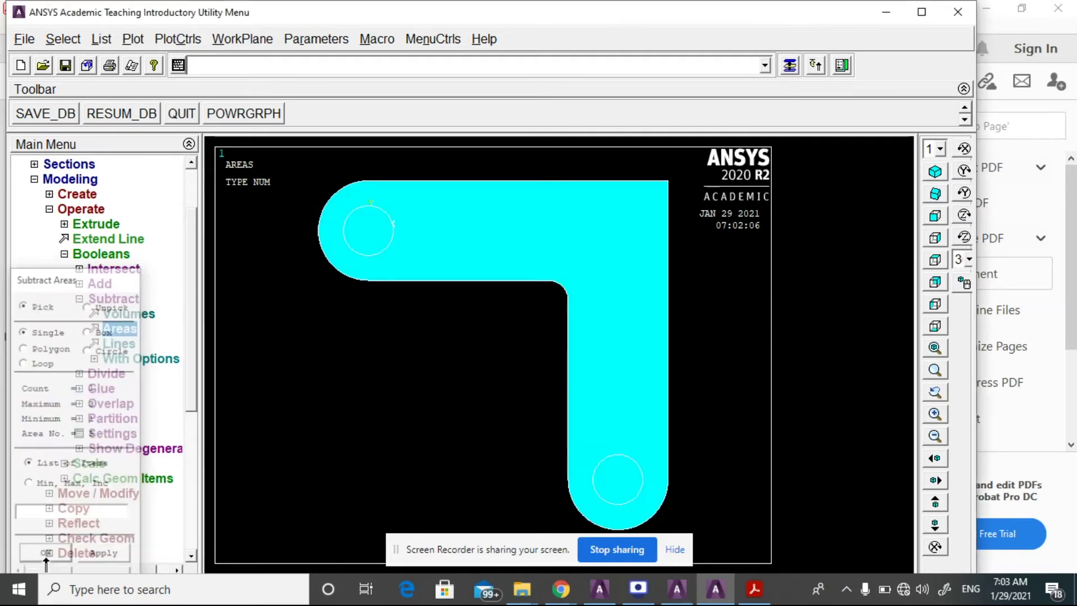
left_click(368, 232)
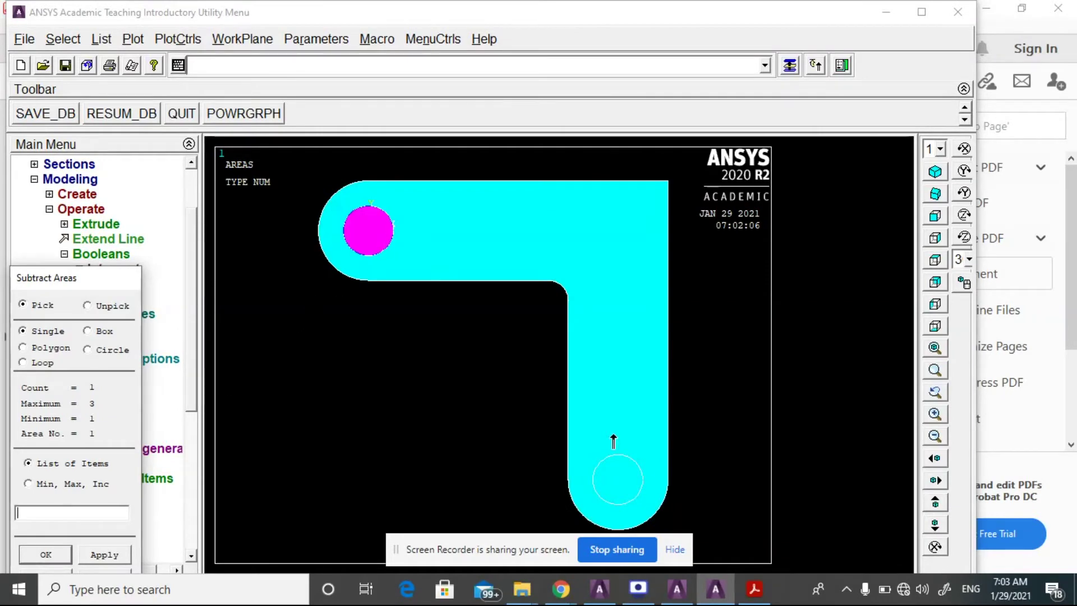
left_click(632, 474)
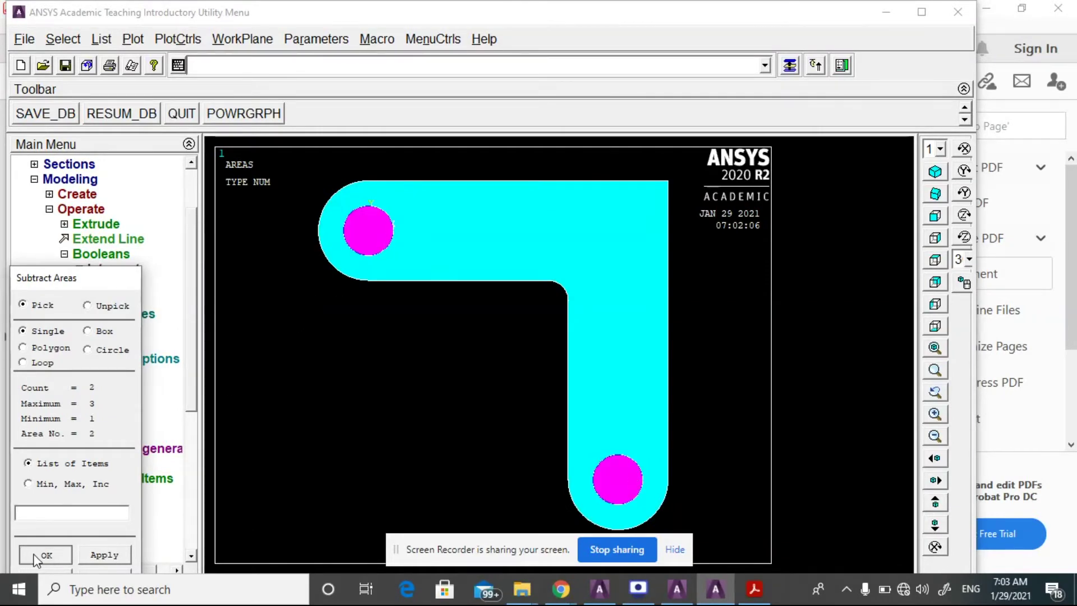
left_click(45, 554)
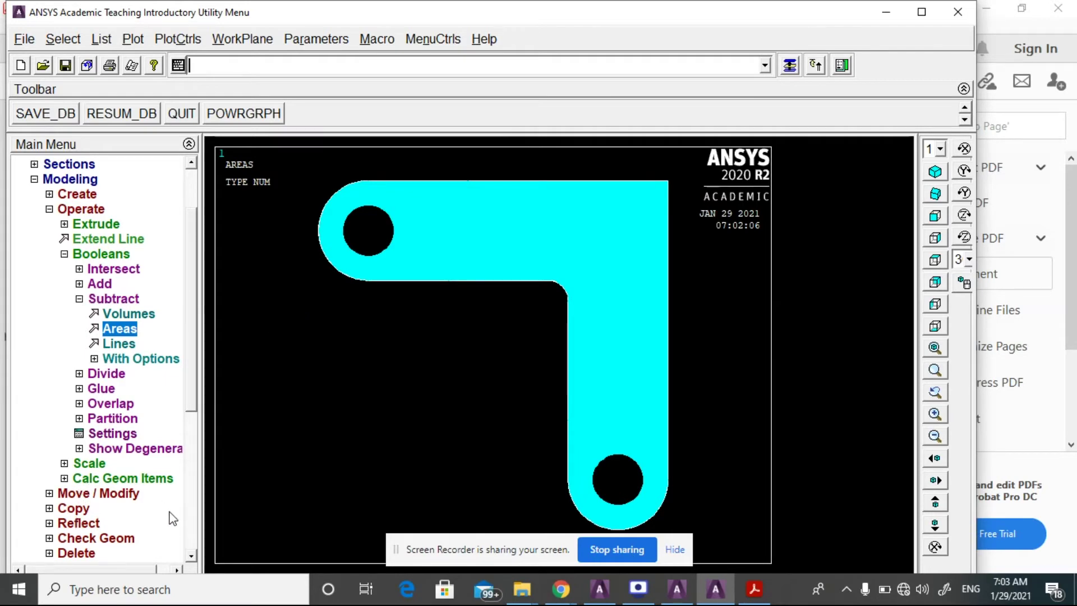
left_click(195, 534)
left_click(66, 357)
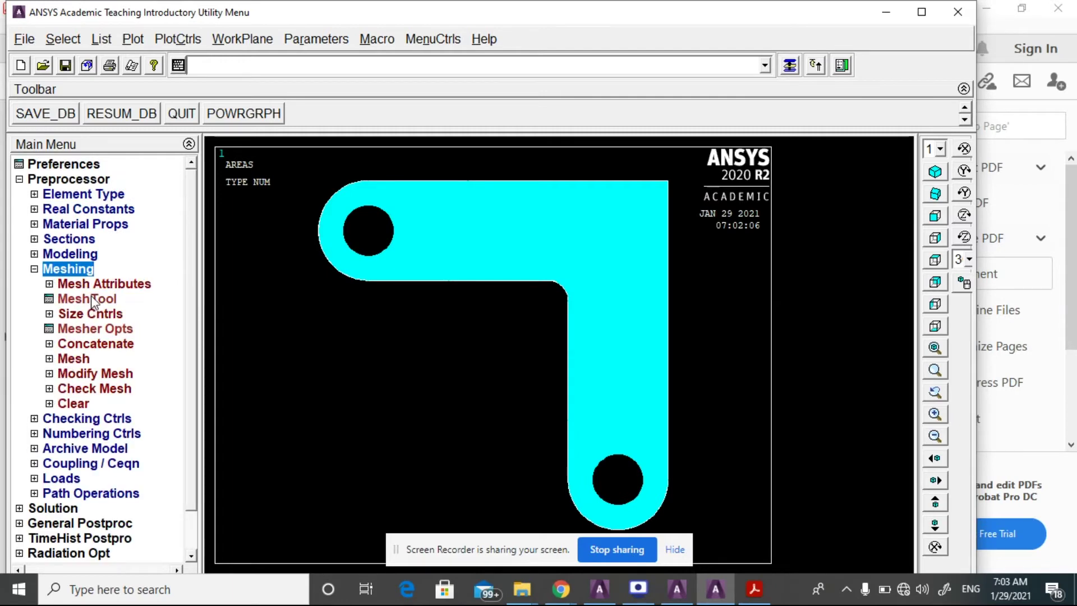
Step: Set the element edge length on the link area to 5
left_click(92, 299)
left_click(948, 242)
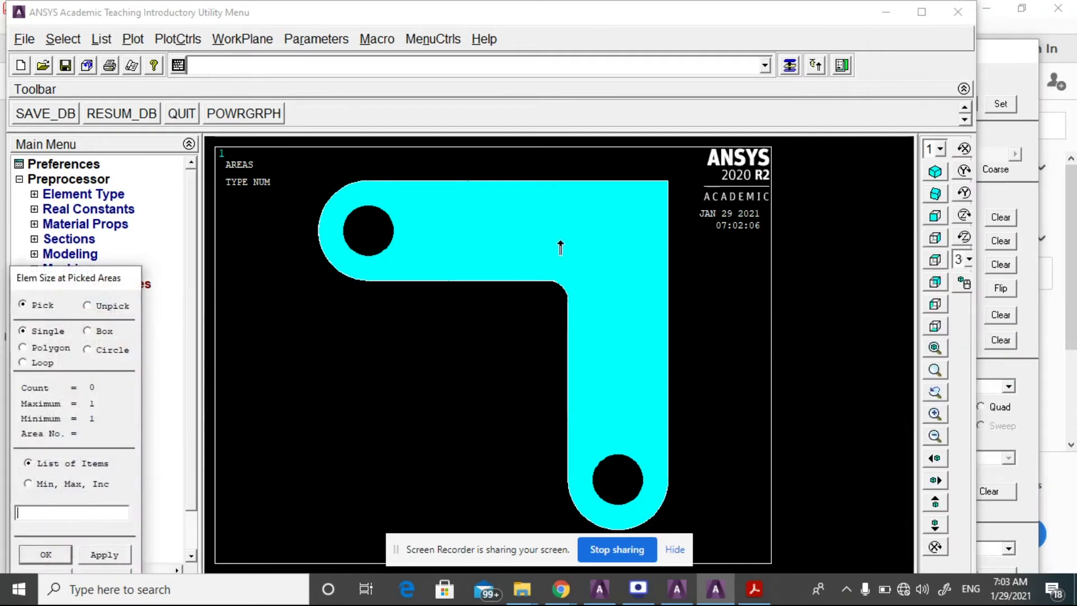
left_click(560, 244)
left_click(46, 554)
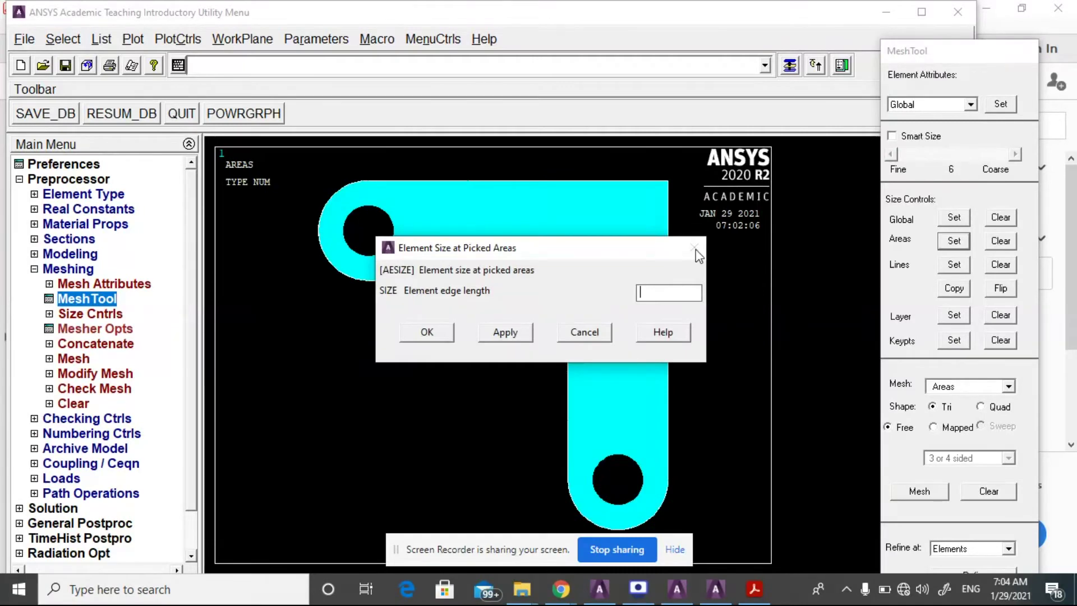
type("5")
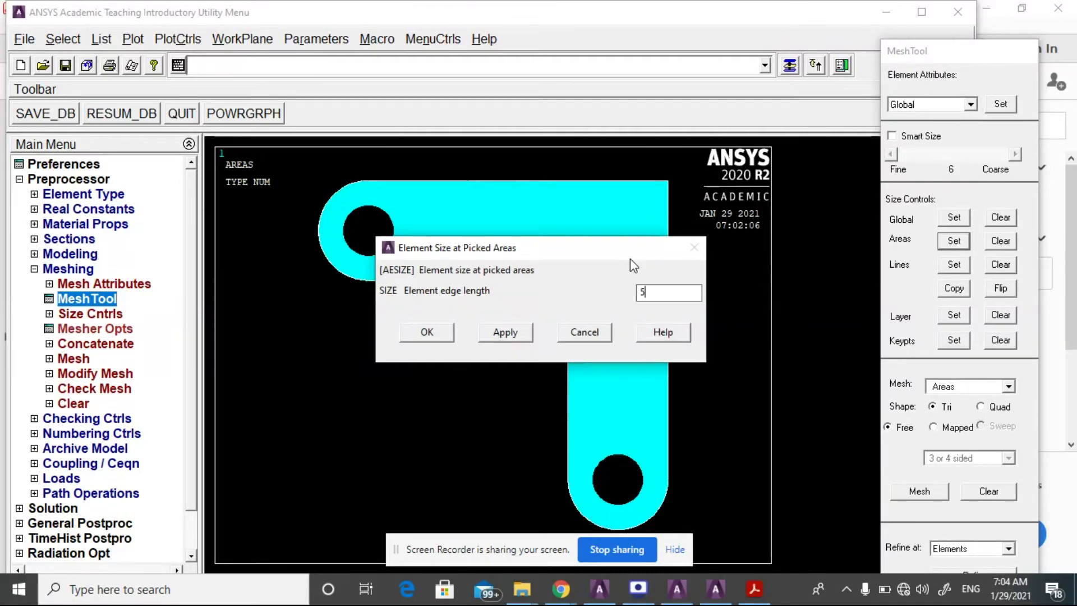
left_click(427, 332)
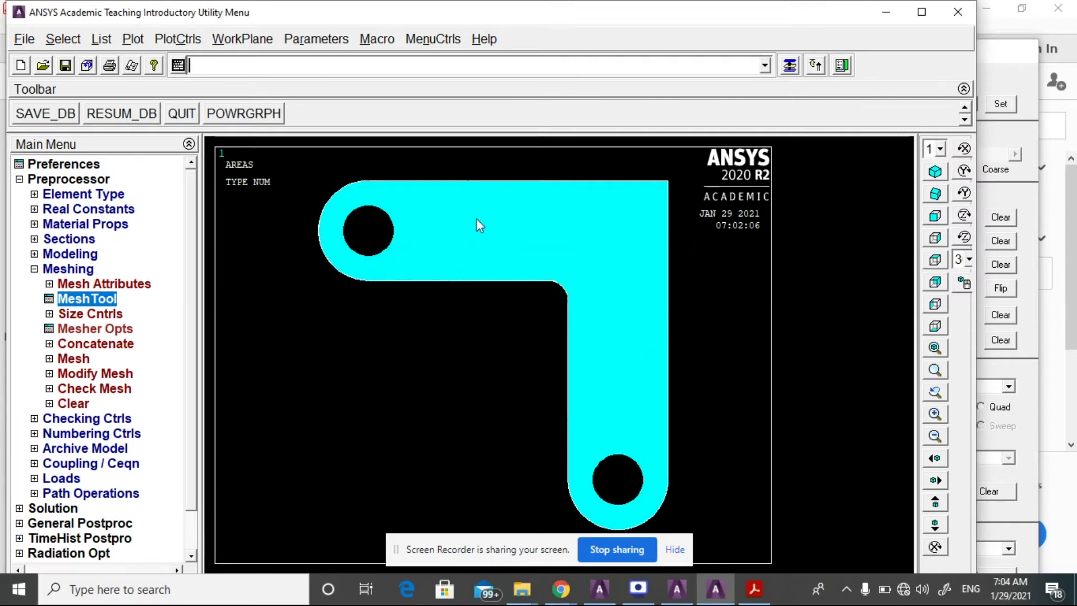
left_click(81, 300)
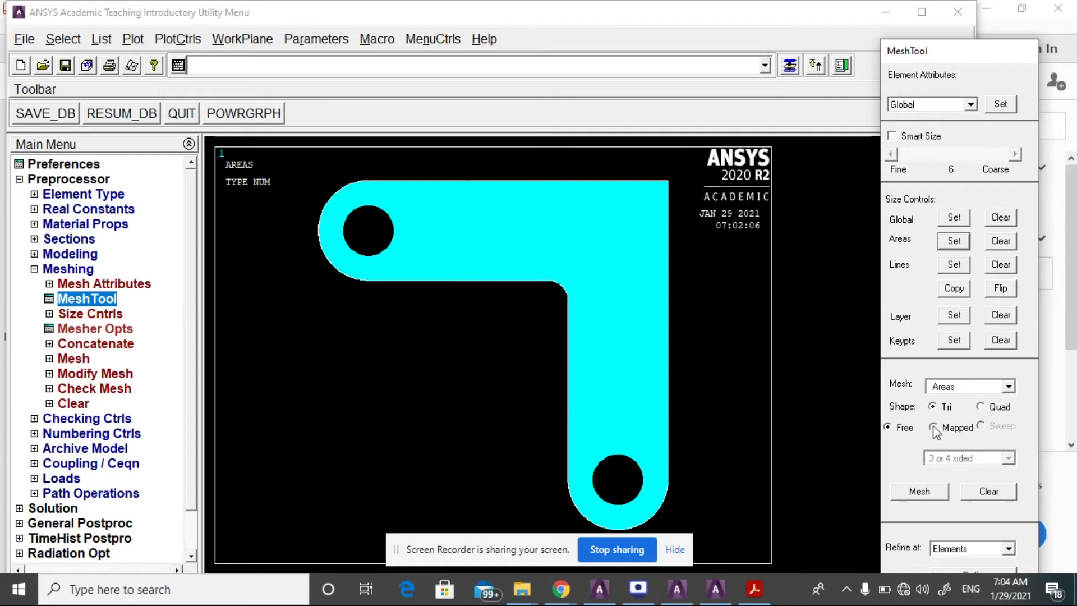
Step: Free-mesh the link area with triangular elements
left_click(932, 408)
left_click(918, 491)
left_click(608, 359)
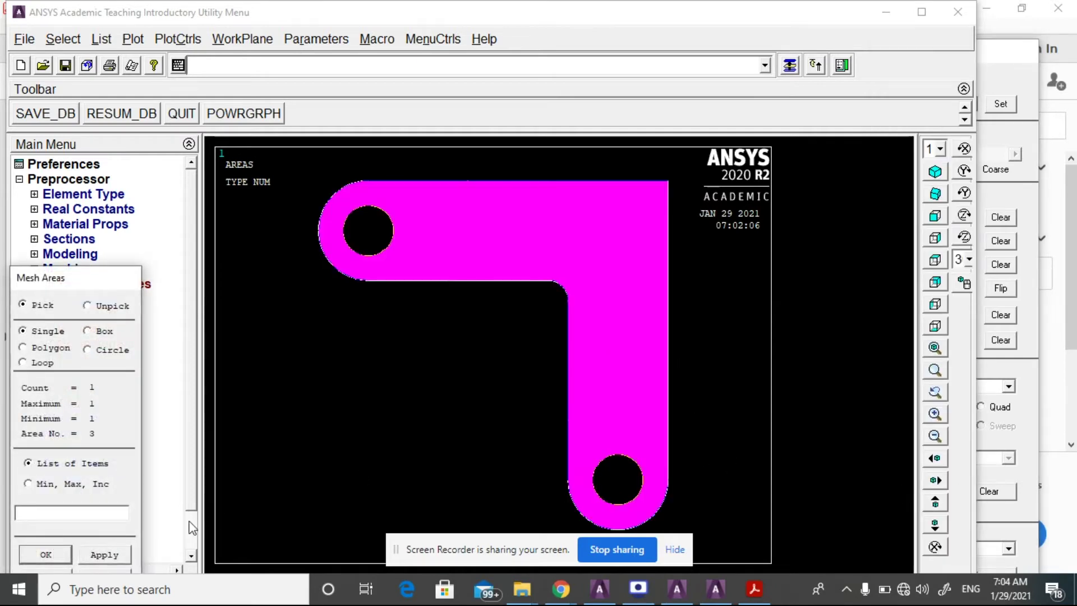
left_click(42, 555)
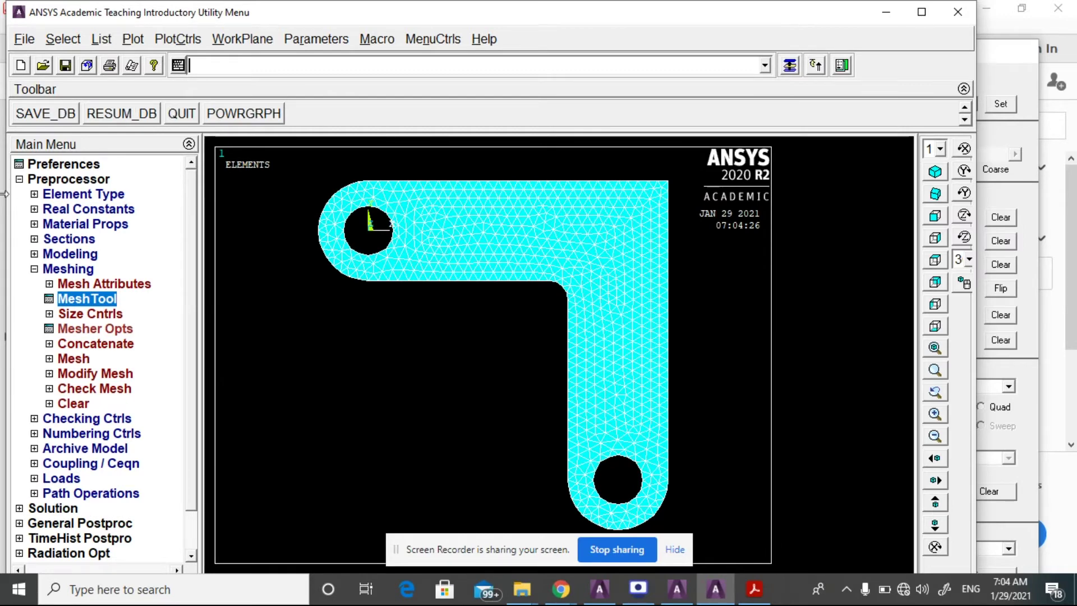
left_click(61, 512)
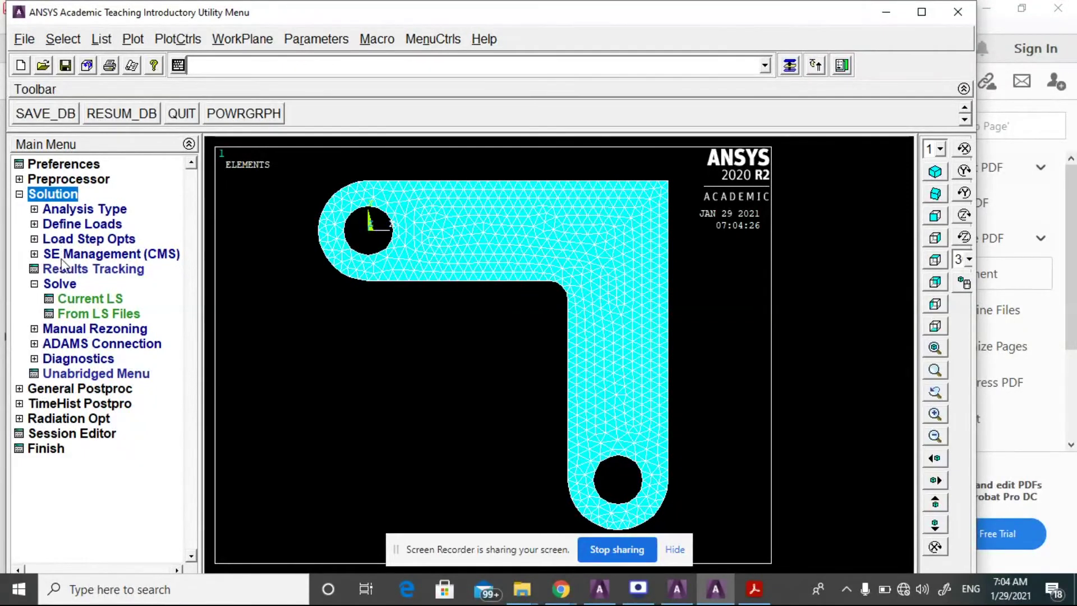
Step: Fix the upper-left hole's edge arcs with all DOF constrained to 0 displacement
left_click(82, 225)
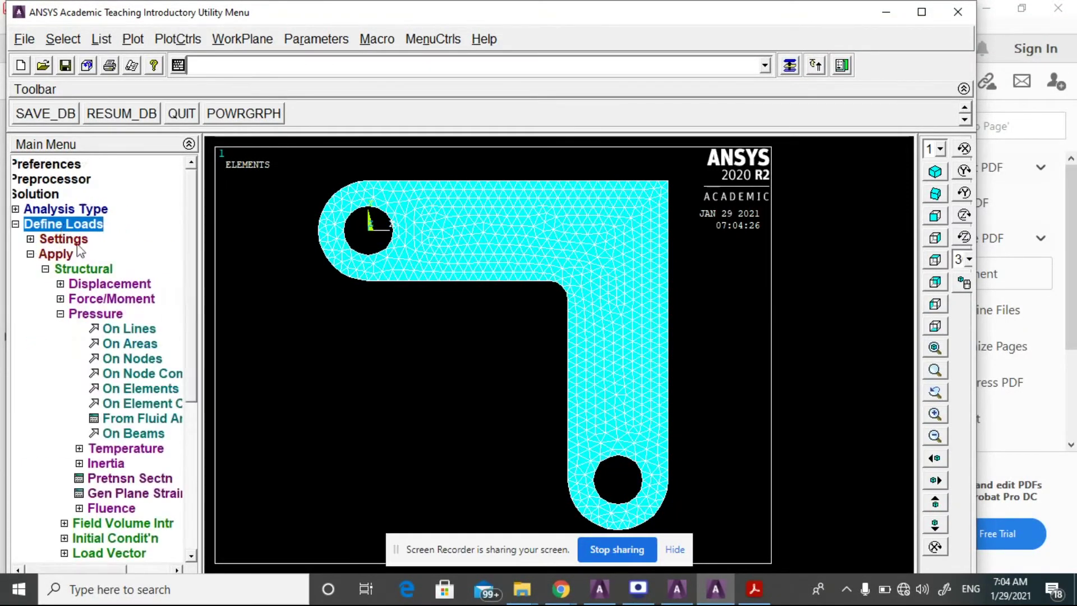
left_click(89, 285)
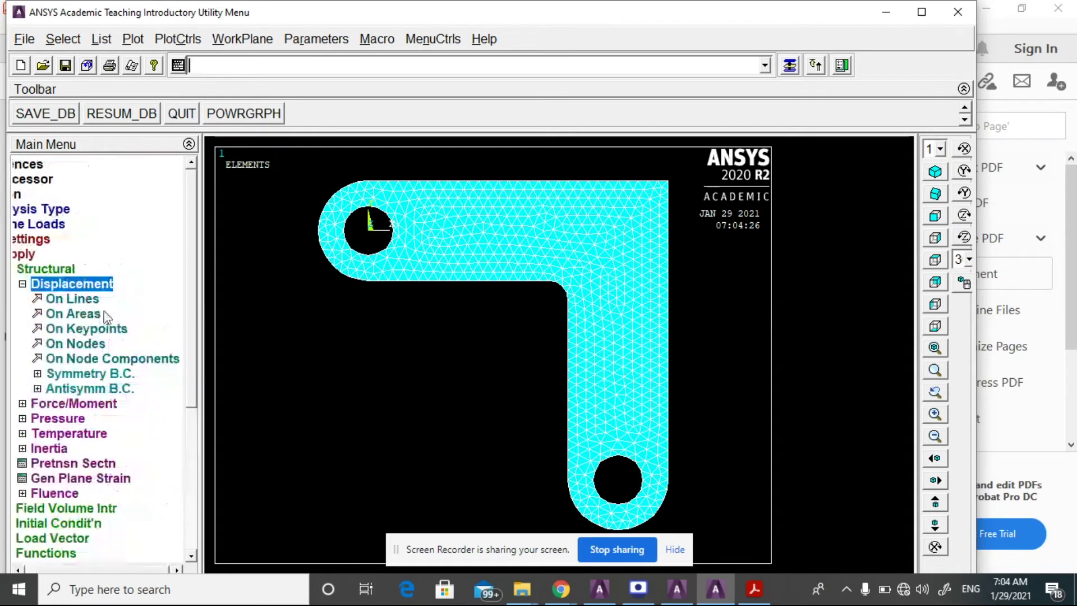
left_click(75, 303)
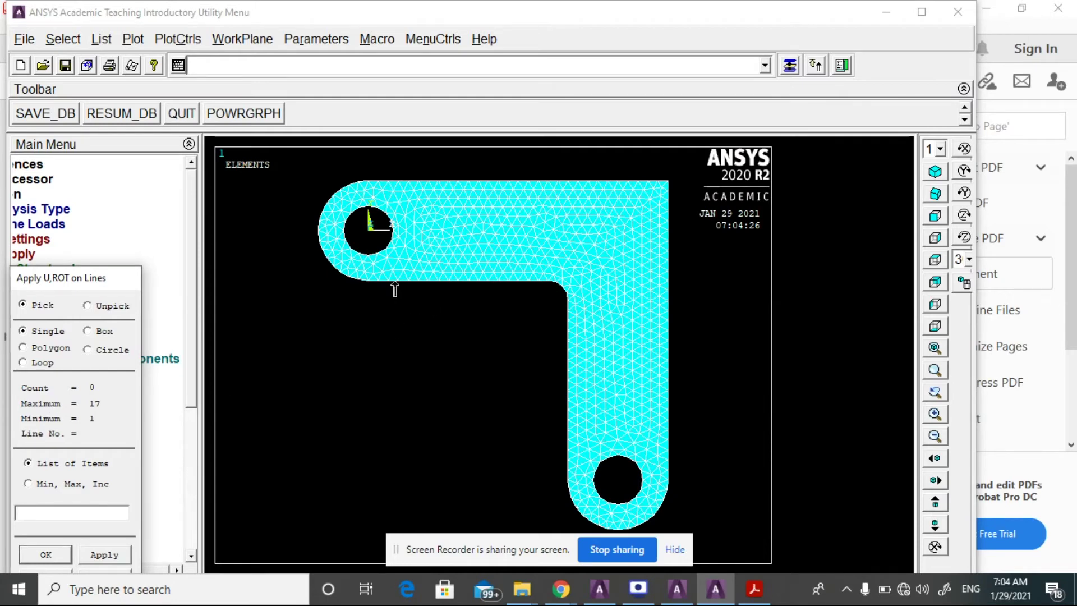
left_click(354, 252)
left_click(359, 216)
left_click(49, 555)
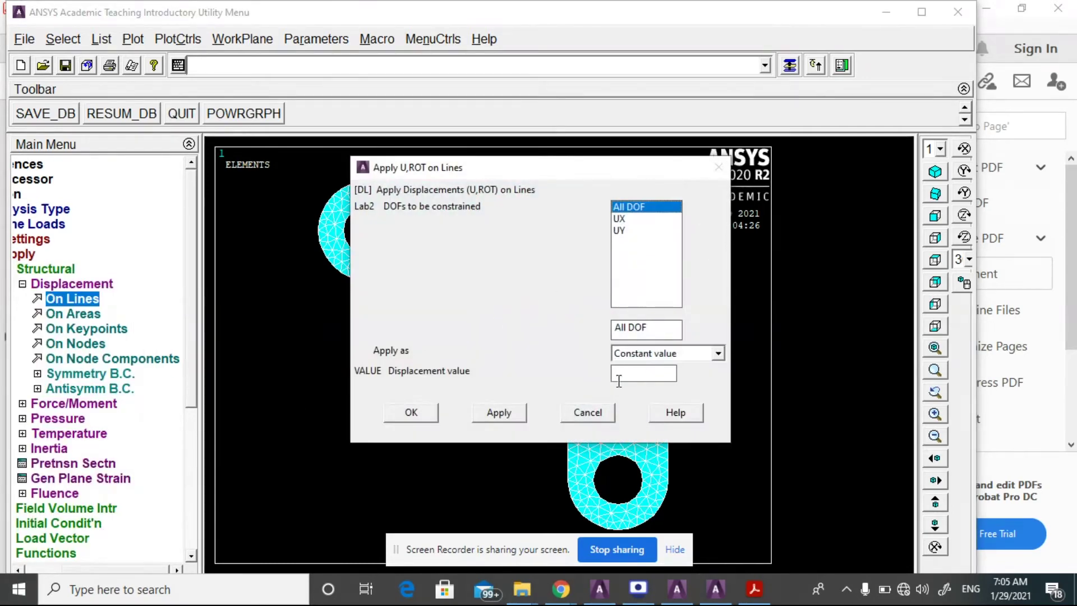
left_click(635, 373)
type("0")
left_click(411, 412)
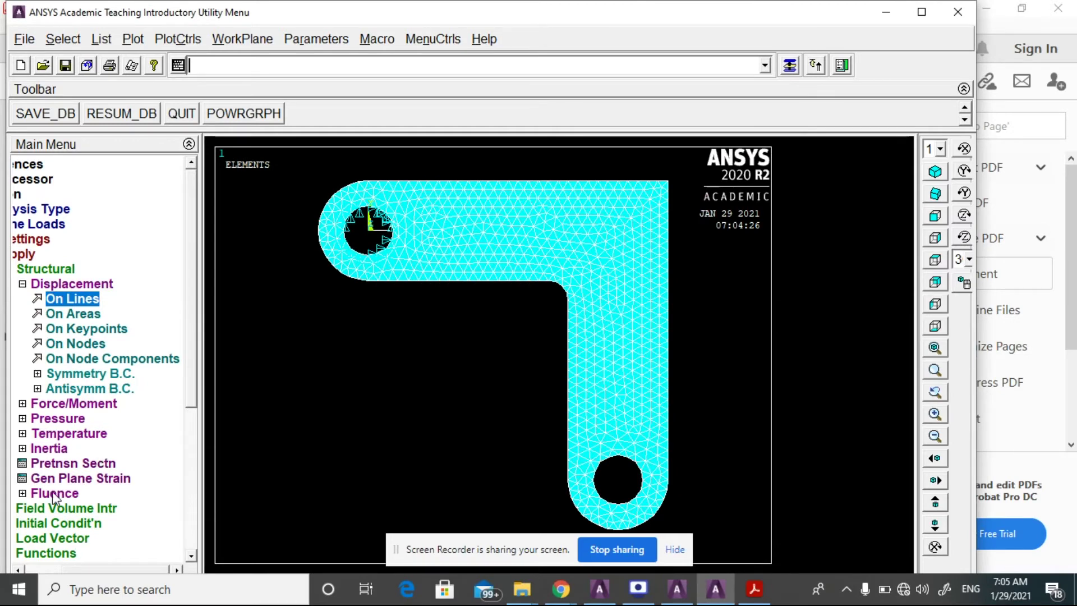
Step: Apply a 50000 pressure load to line 12 on the lower hole's edge
left_click(60, 418)
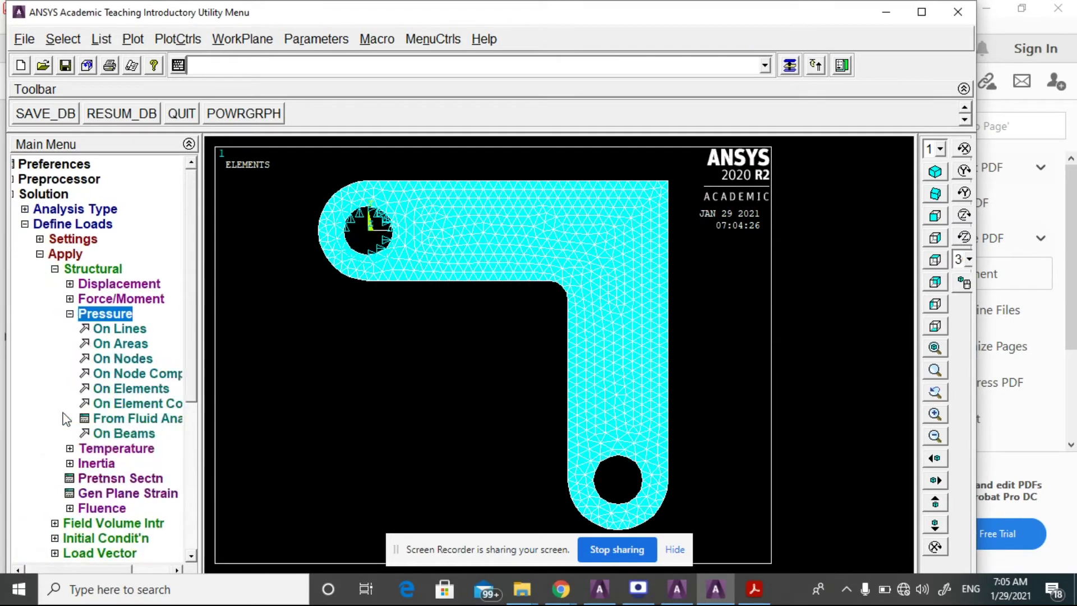
left_click(131, 330)
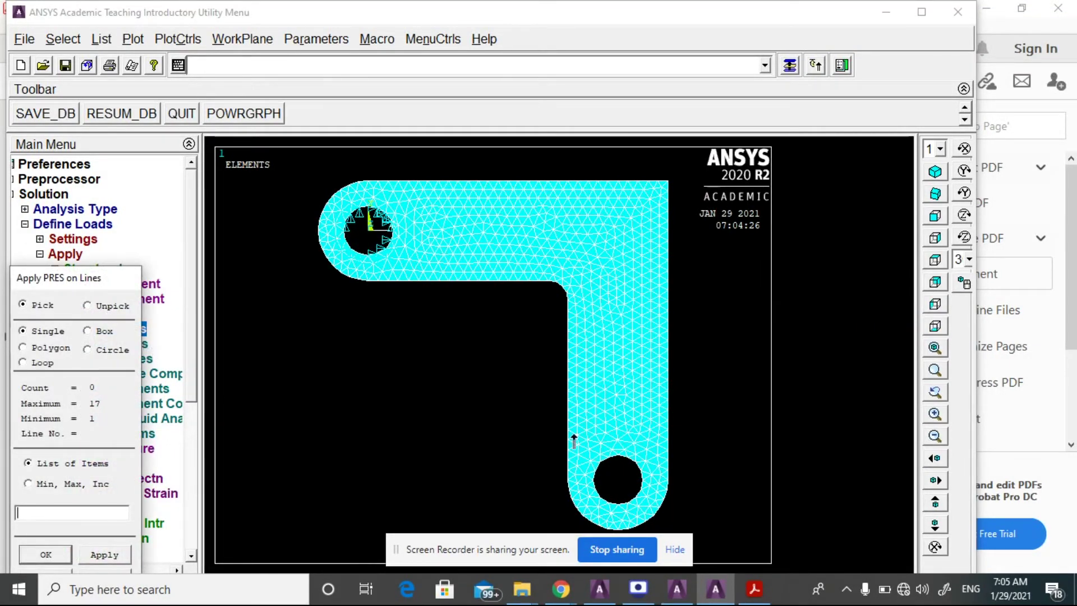
left_click(604, 501)
left_click(46, 554)
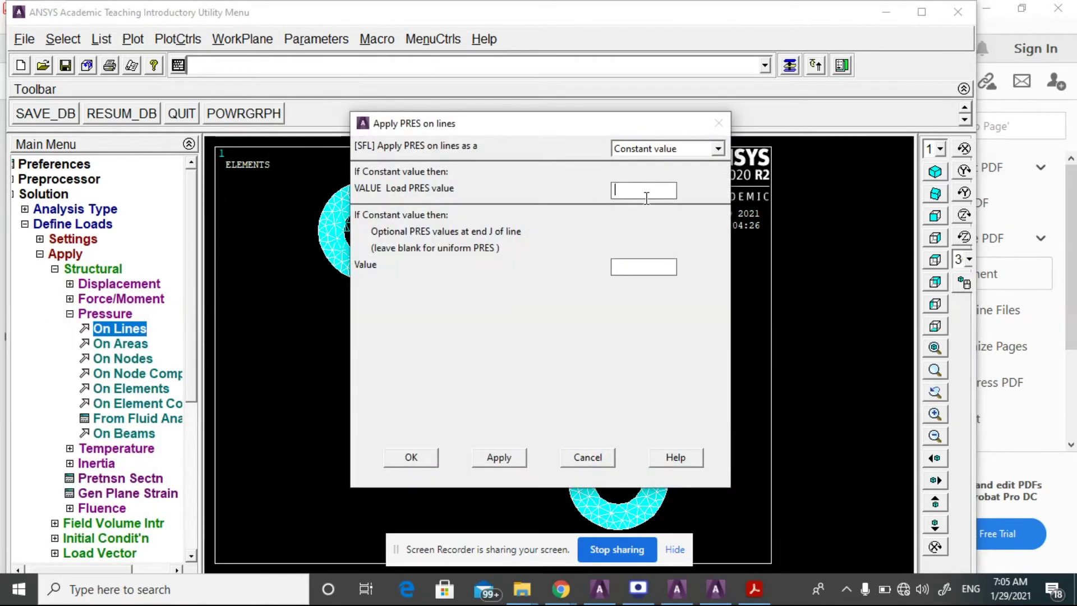
type("5000")
key("Tab")
left_click(410, 457)
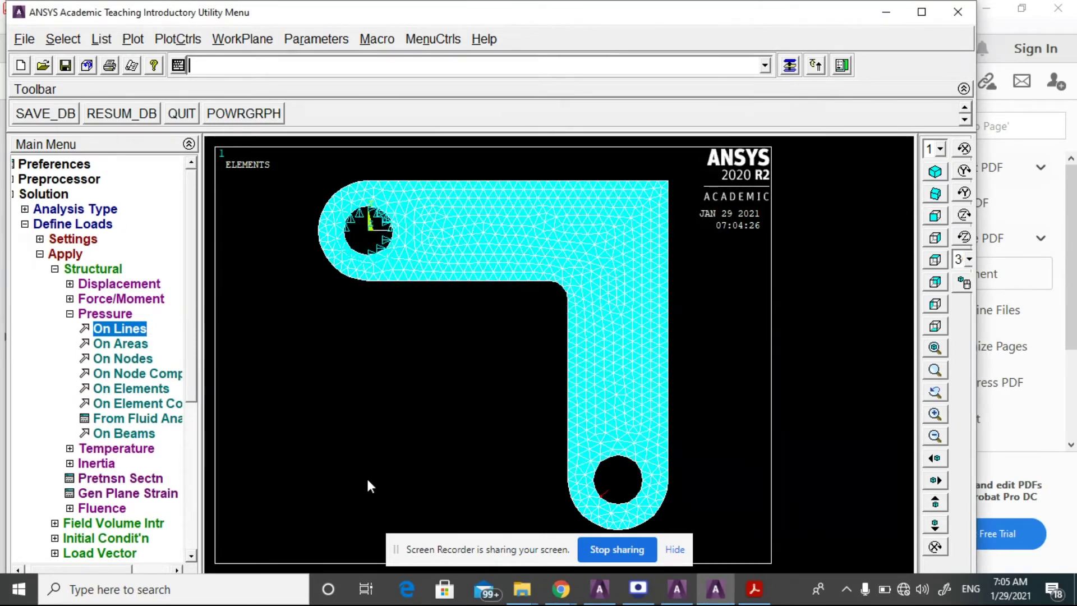
Step: Apply a tapered pressure from 50000 to 5000 on line 13 of the lower hole
left_click(129, 335)
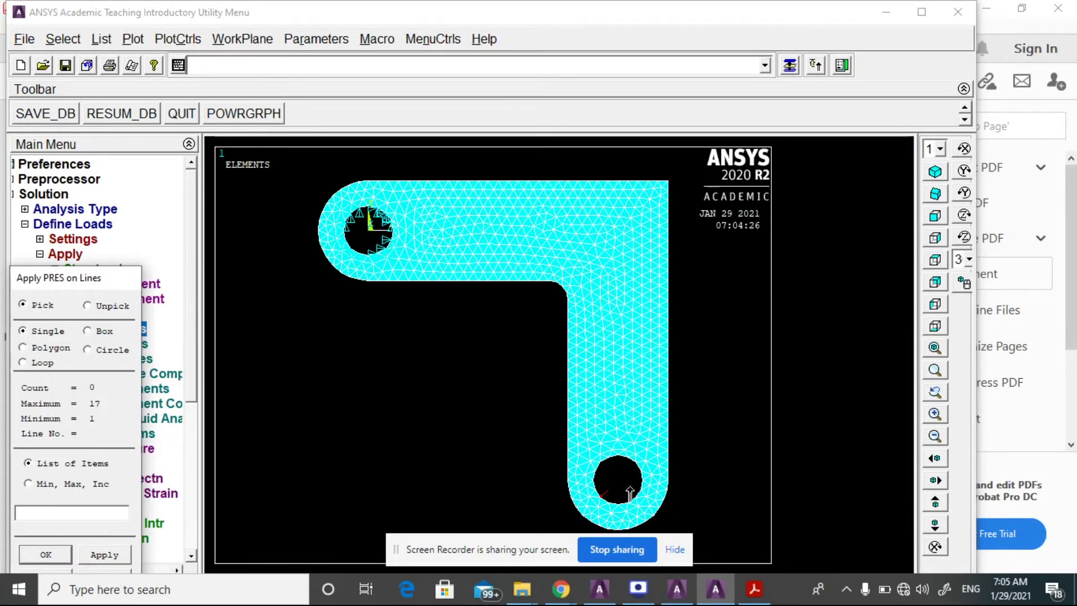
left_click(637, 499)
left_click(44, 552)
left_click(649, 189)
type("000")
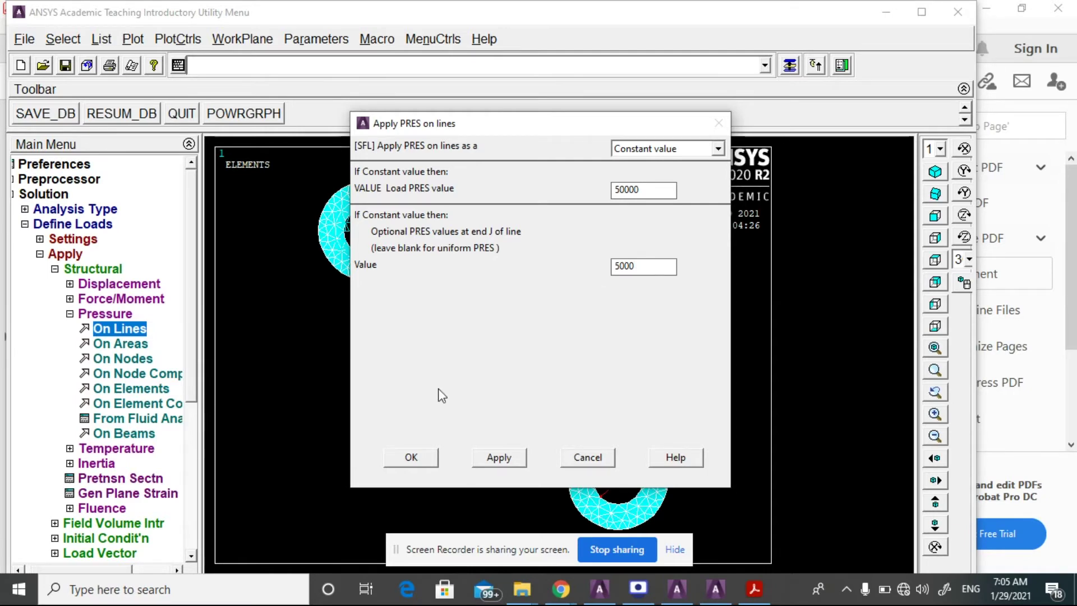
left_click(409, 457)
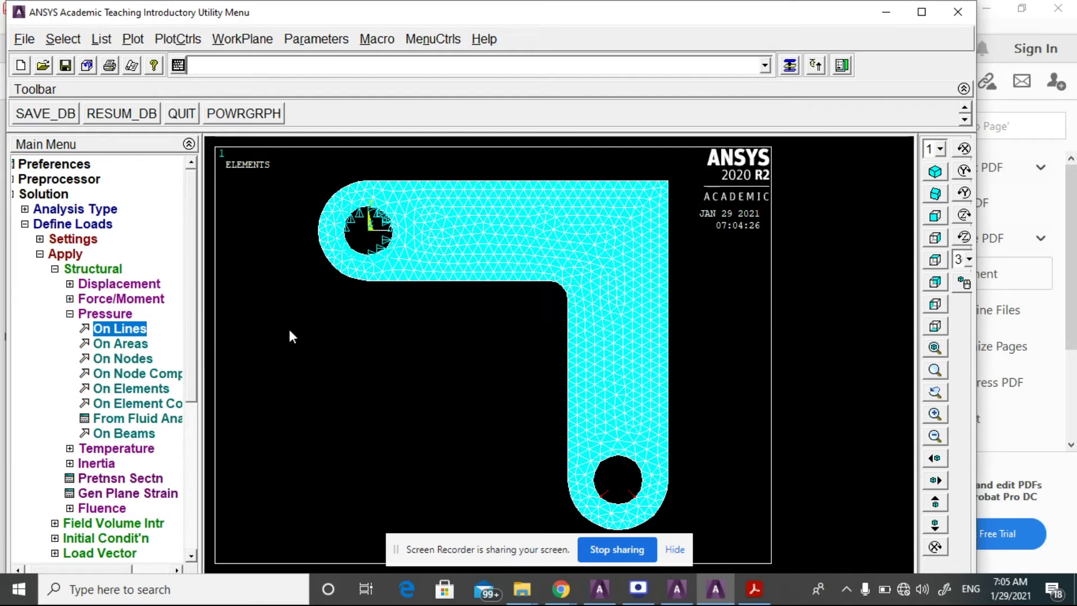
scroll(187, 538, "down", 6)
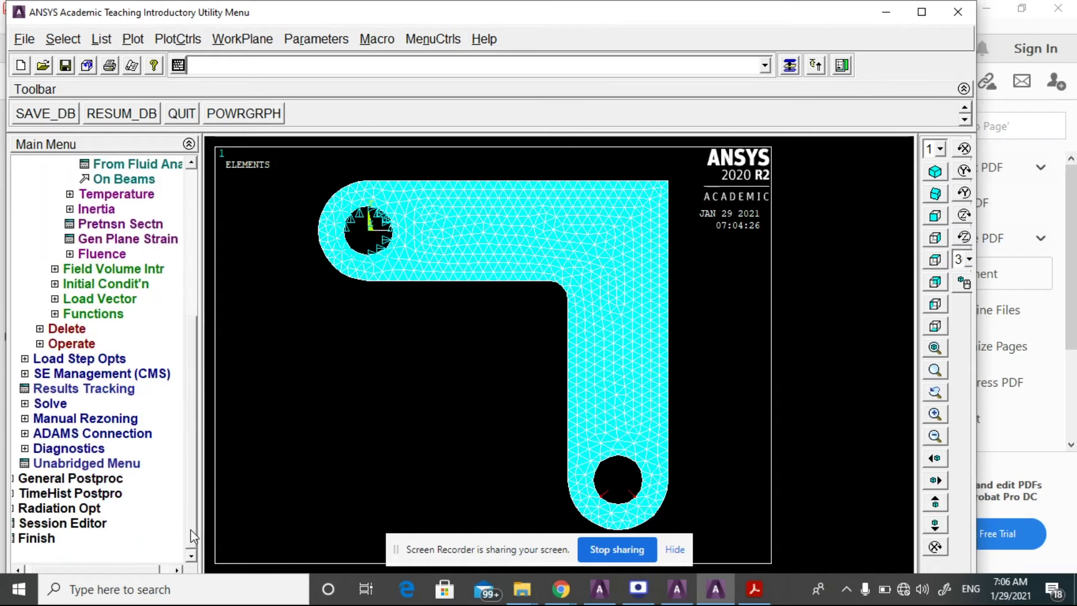
Step: Solve the current static load step, dismiss the completion notice and status listing
left_click(49, 403)
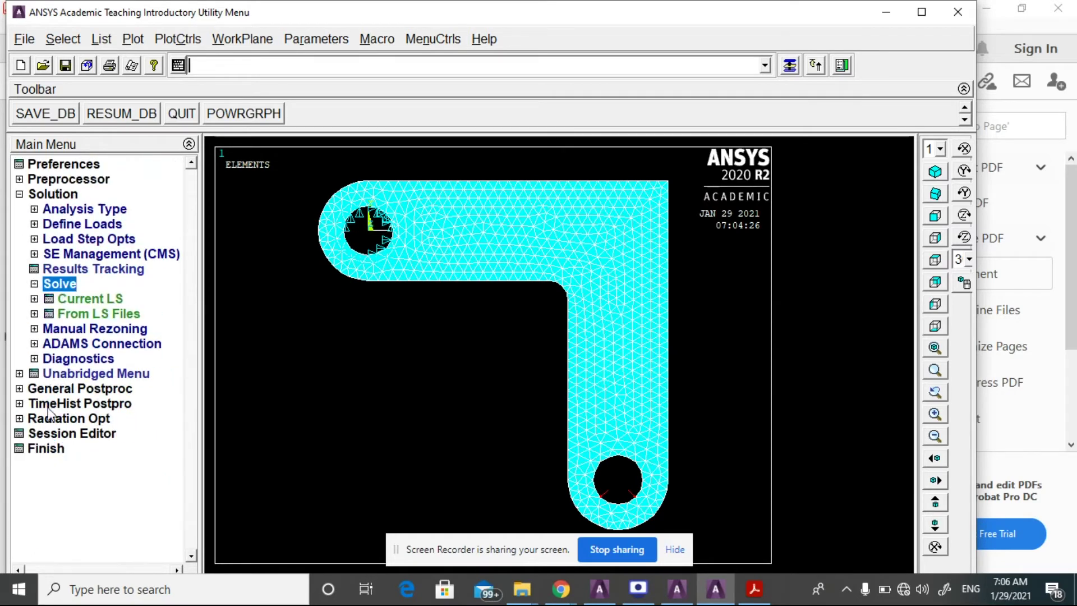
left_click(91, 298)
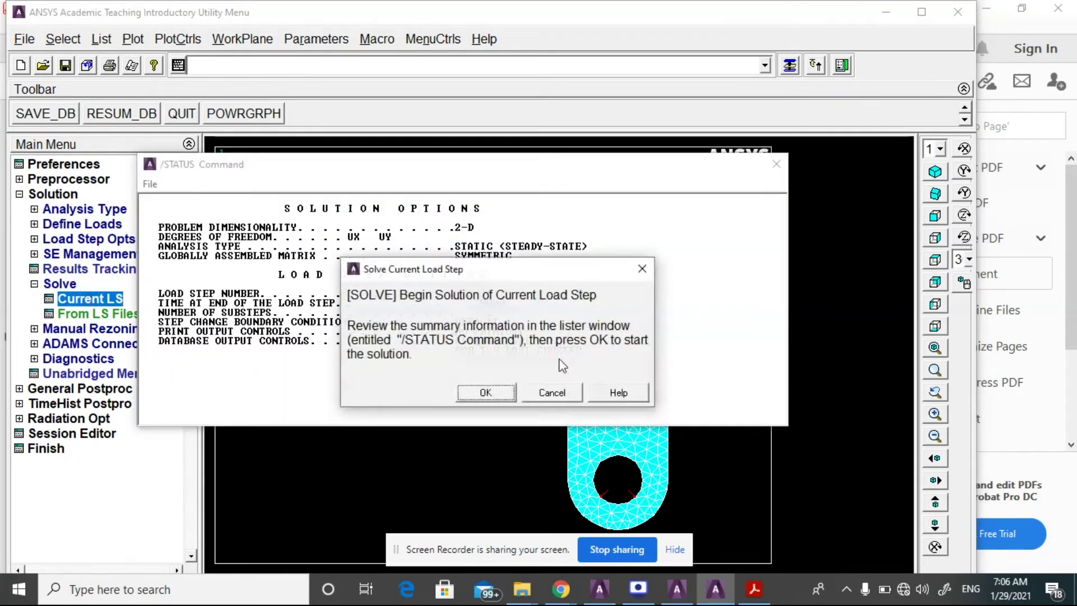
left_click(486, 393)
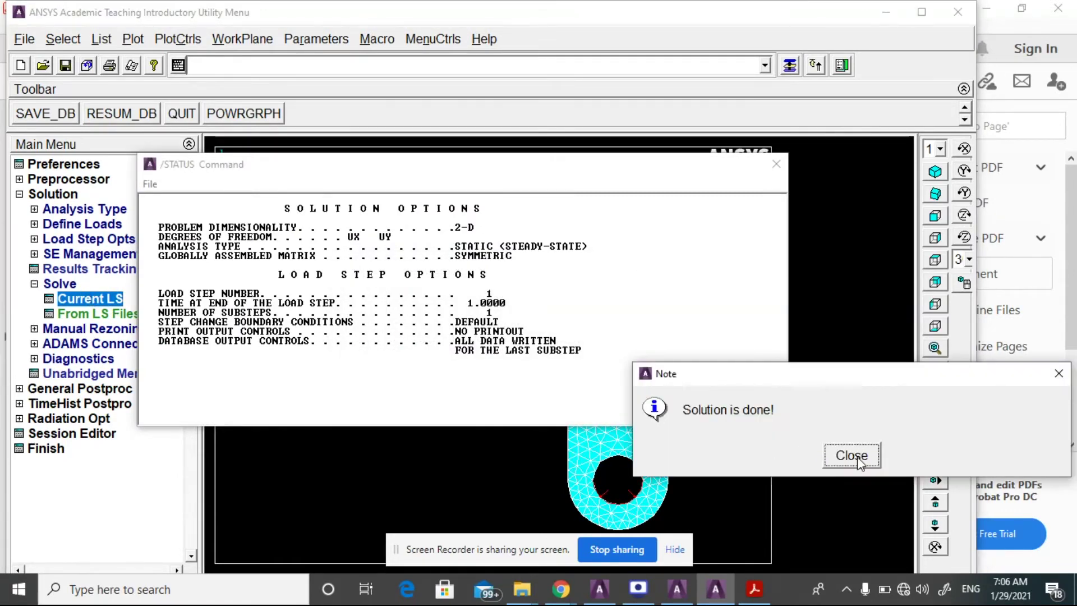
left_click(854, 456)
left_click(777, 163)
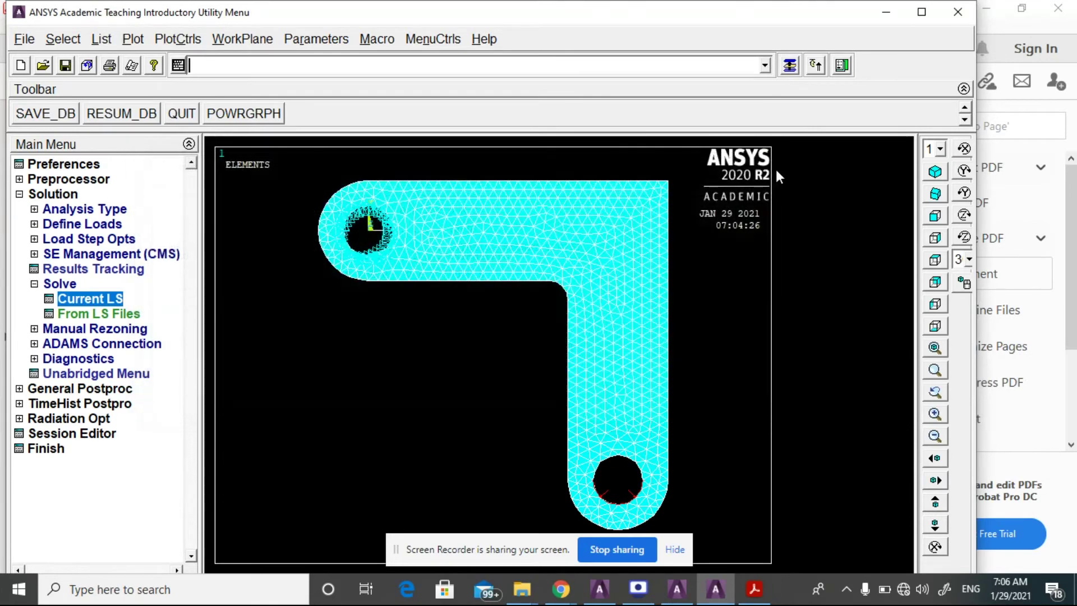
left_click(56, 389)
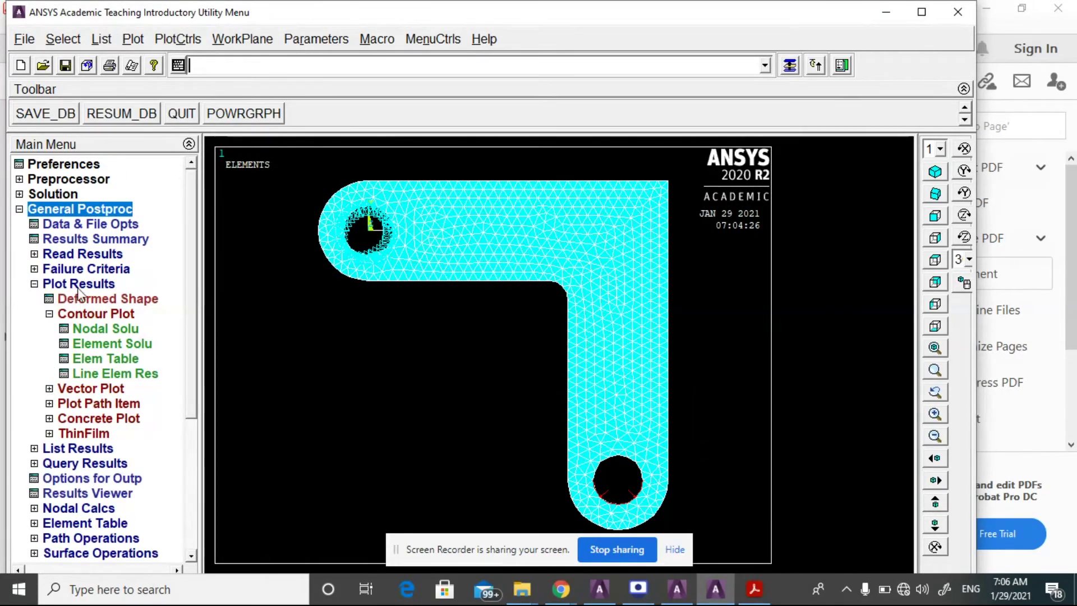
Step: Plot the von Mises nodal stress contour, ranging from 84.1516 to 284350
left_click(68, 493)
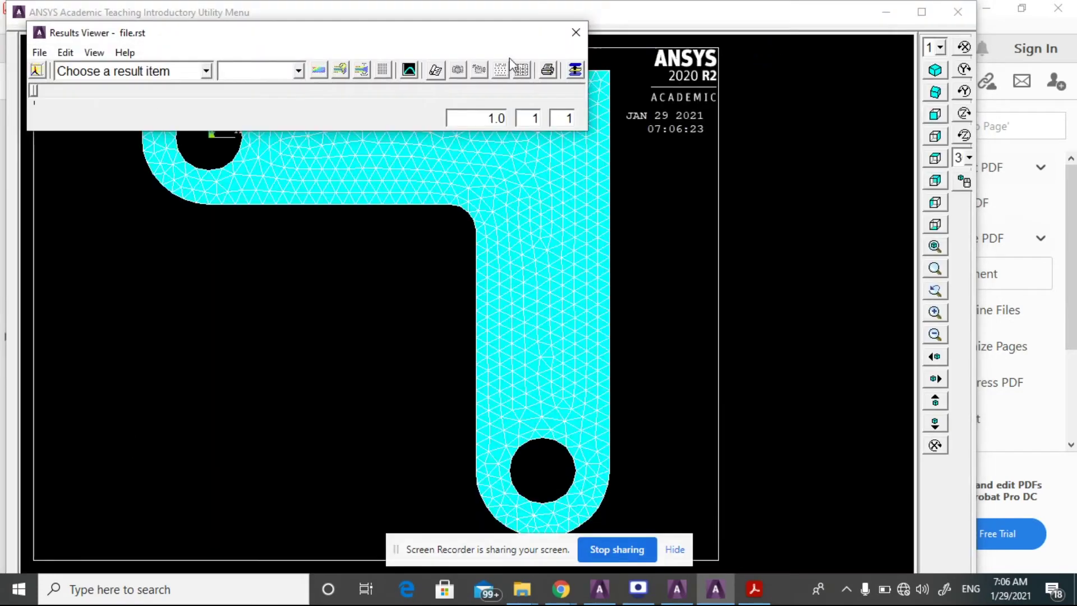
left_click(575, 32)
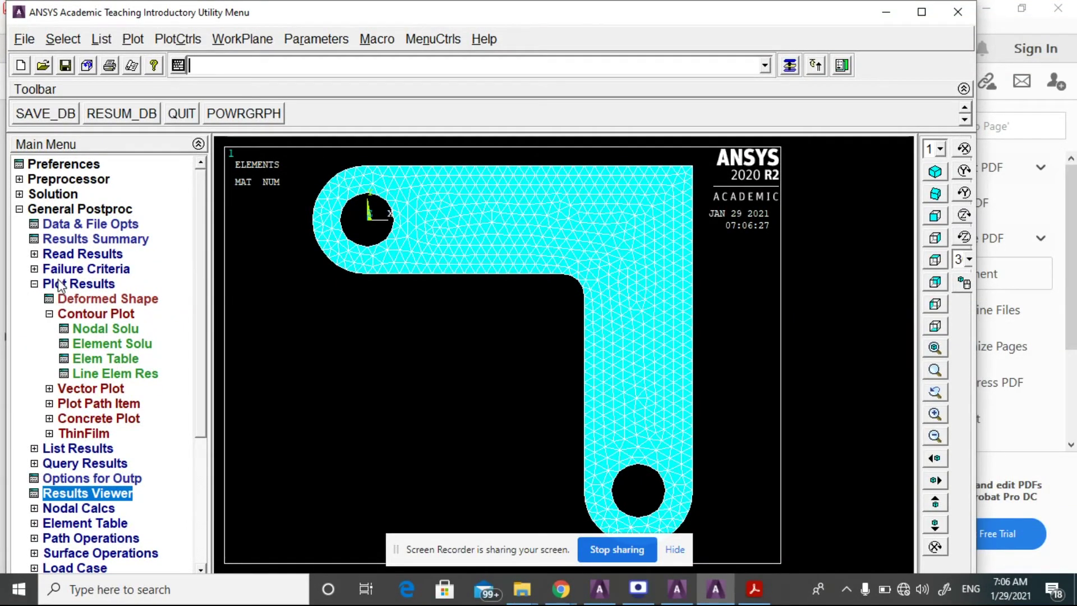
left_click(93, 329)
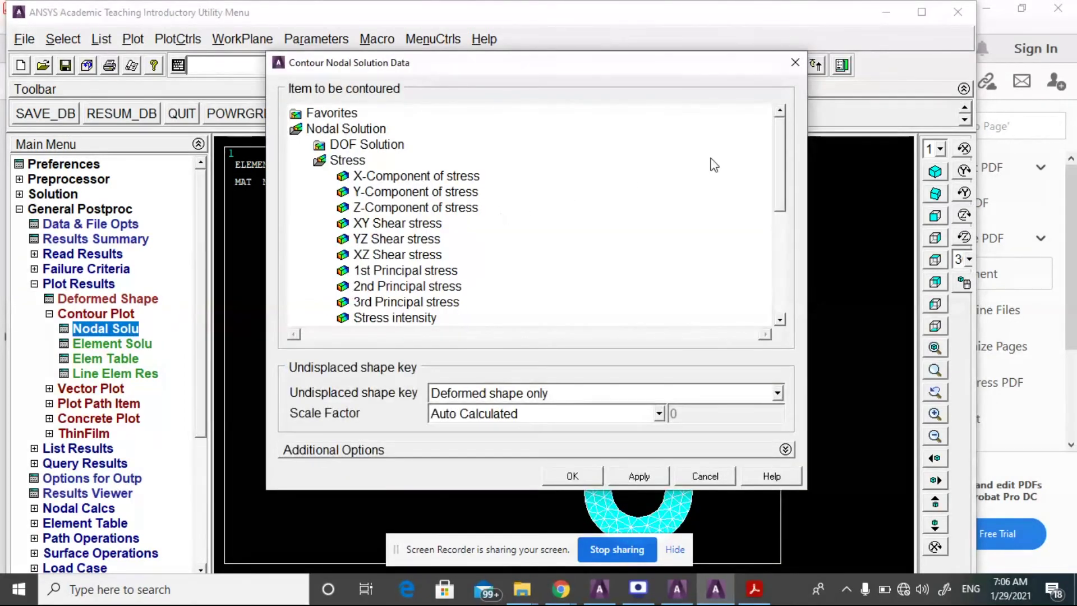
scroll(783, 191, "down", 2)
scroll(783, 213, "down", 2)
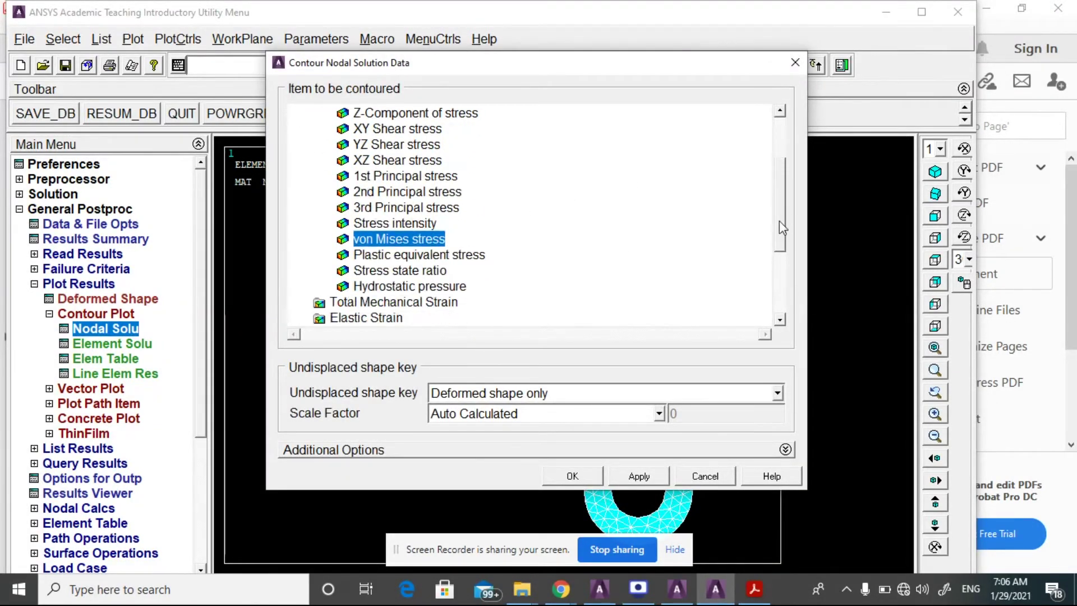
left_click(581, 475)
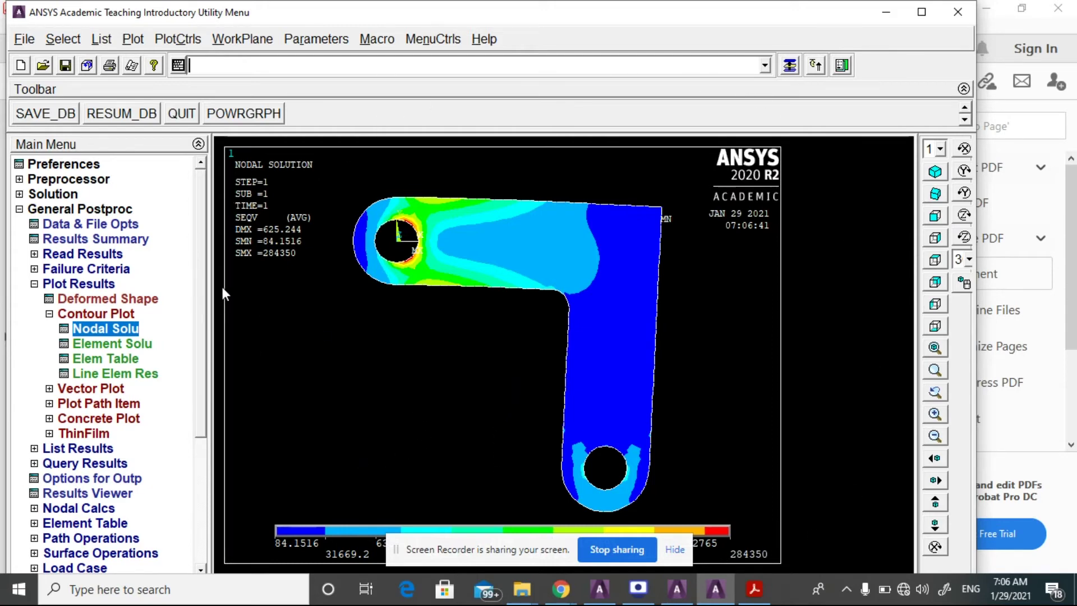
Step: Start the Report Generator with report location 'l bracket' and create its directory
left_click(23, 41)
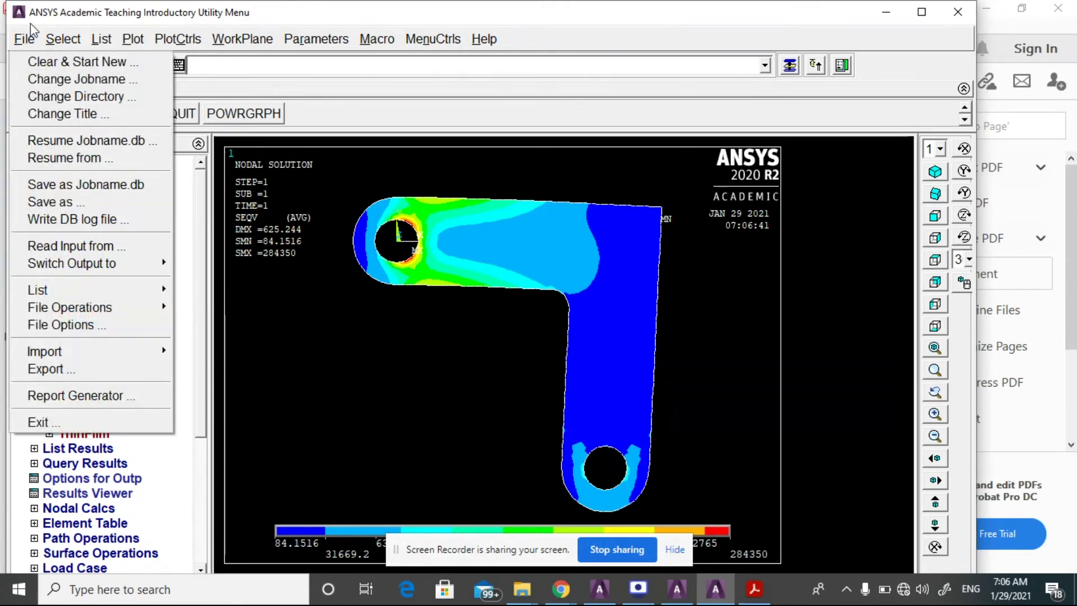
left_click(73, 395)
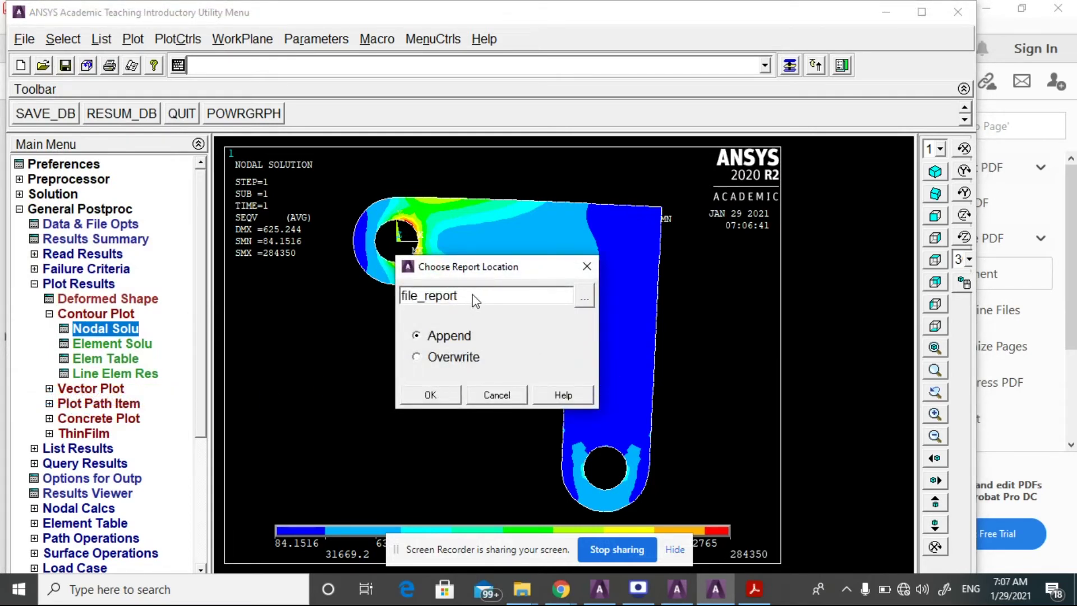
key("BackSpace")
key("BackSpace")
key("BackSpace")
key("BackSpace")
key("BackSpace")
key("BackSpace")
key("BackSpace")
key("BackSpace")
key("BackSpace")
key("BackSpace")
type("l bracke")
left_click(434, 403)
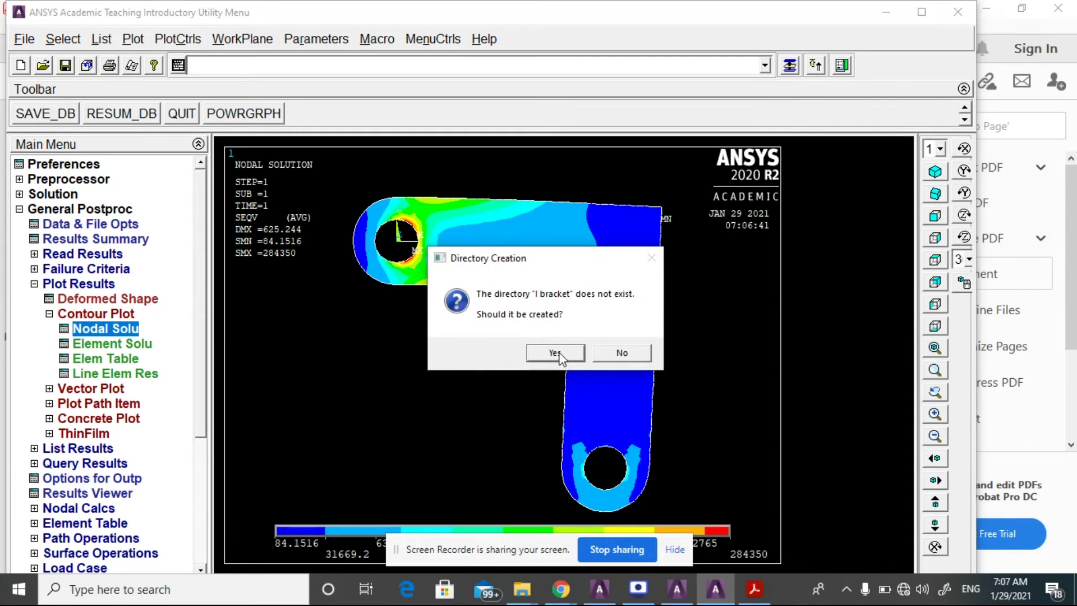
left_click(555, 353)
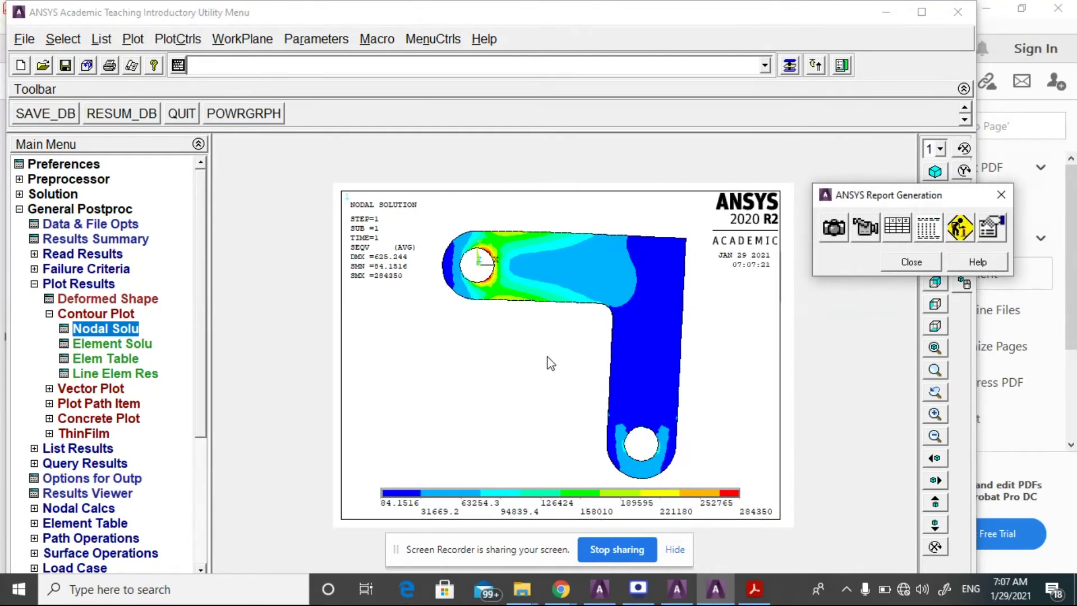
Step: Capture the von Mises stress plot into the report with caption 6
left_click(824, 233)
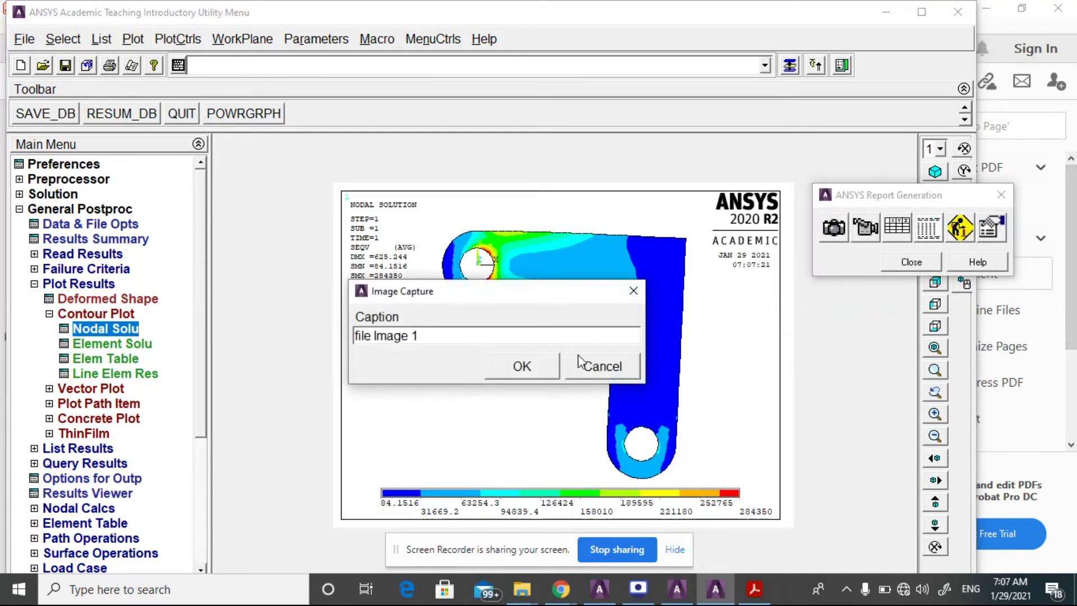
key("BackSpace")
key("BackSpace")
key("BackSpace")
key("BackSpace")
key("BackSpace")
key("BackSpace")
key("BackSpace")
key("BackSpace")
key("BackSpace")
key("BackSpace")
key("BackSpace")
key("BackSpace")
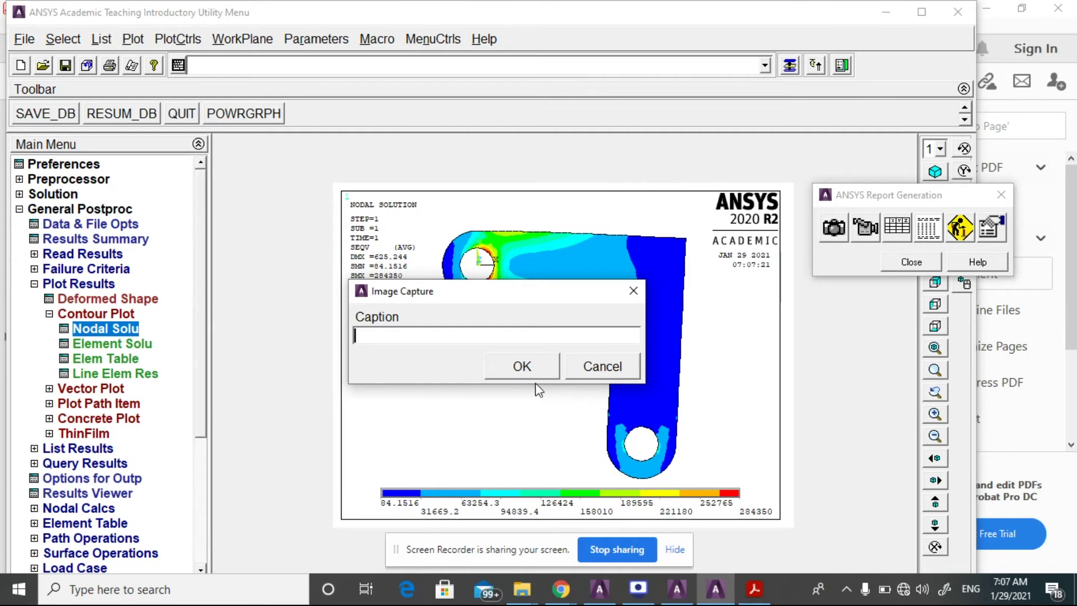
type("6")
left_click(523, 366)
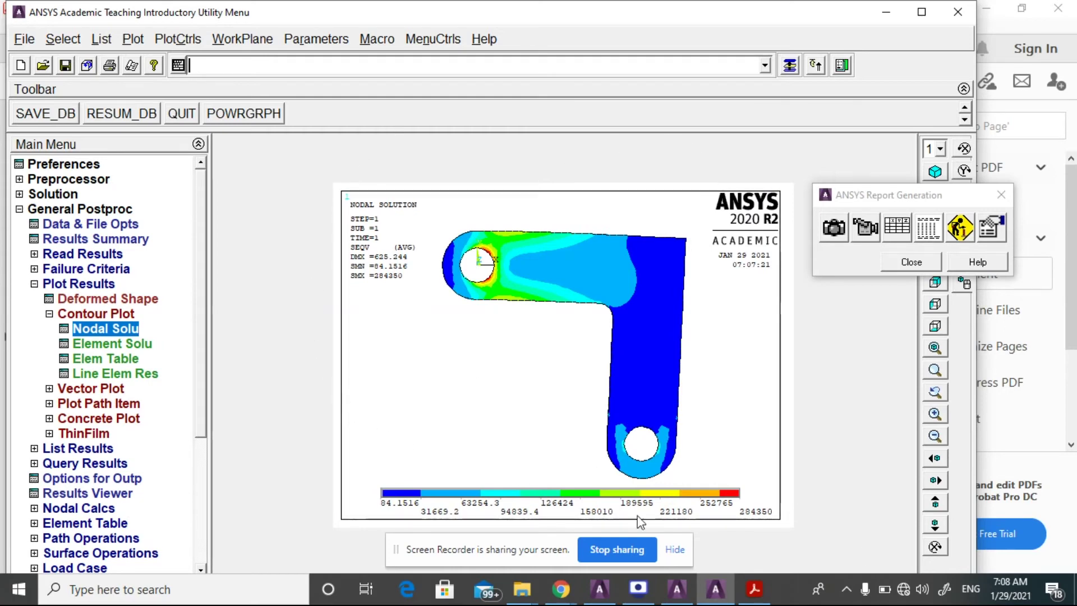
Step: Close the Report Generation tool, leaving the von Mises stress plot
left_click(908, 263)
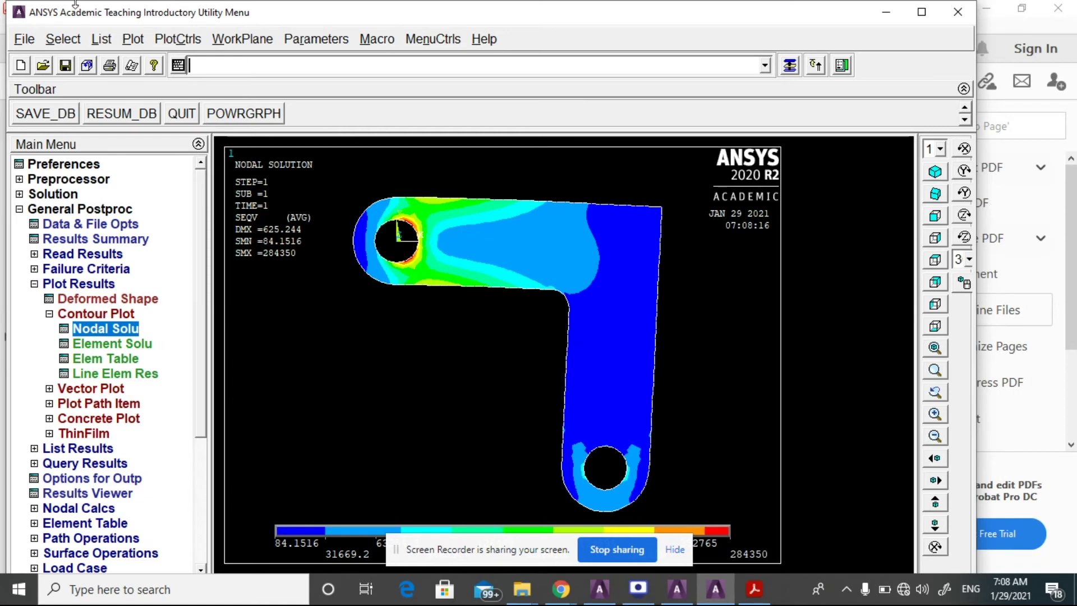
Step: Try adding all lines with Also Select by Num/Pick, triggering a no-unselected-lines error
left_click(63, 39)
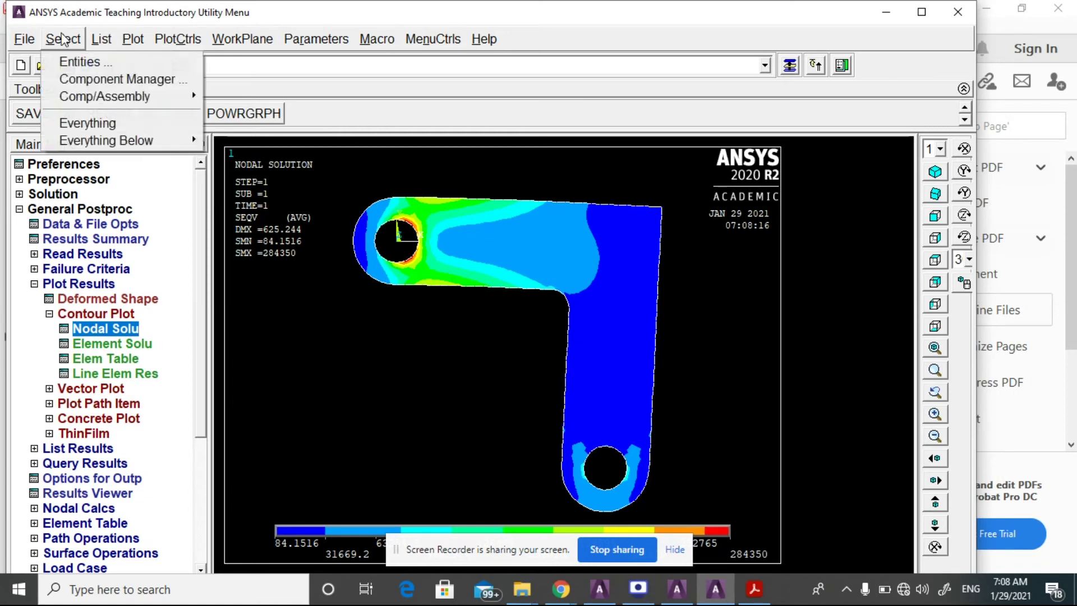
left_click(76, 60)
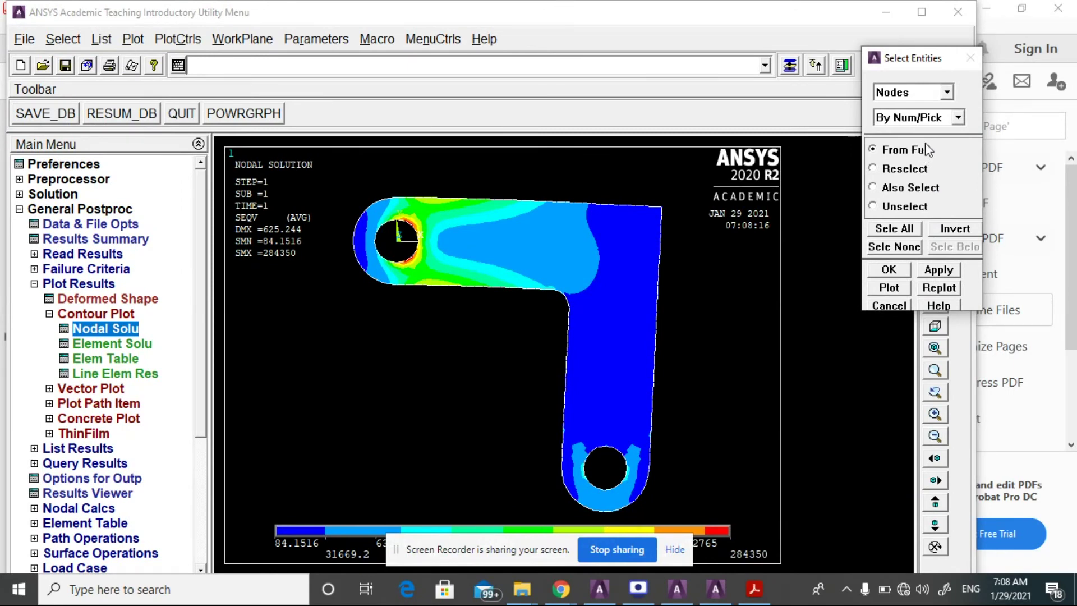
left_click(908, 119)
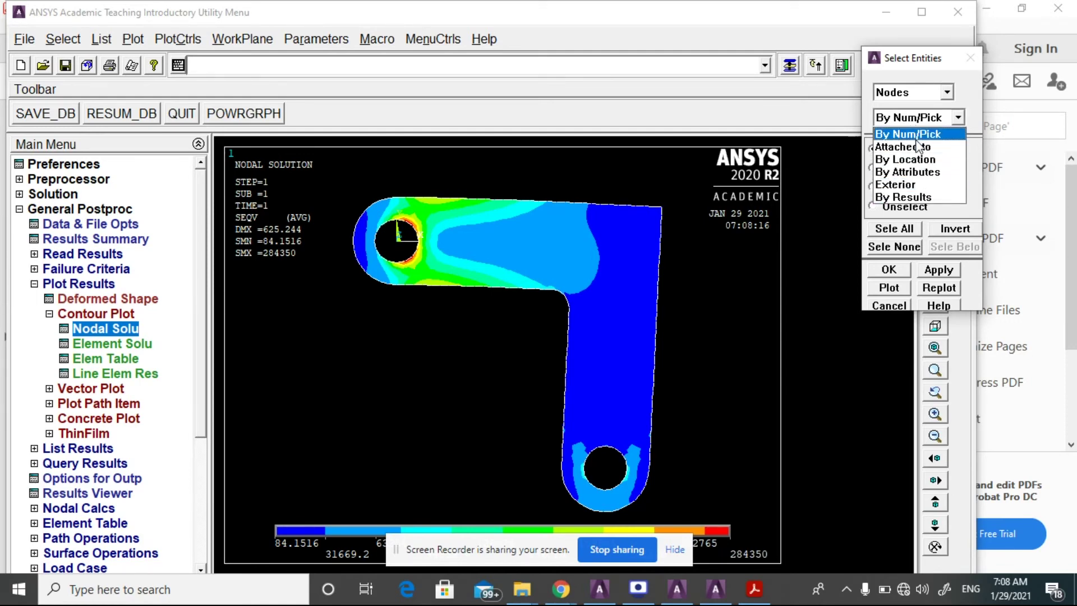
left_click(918, 93)
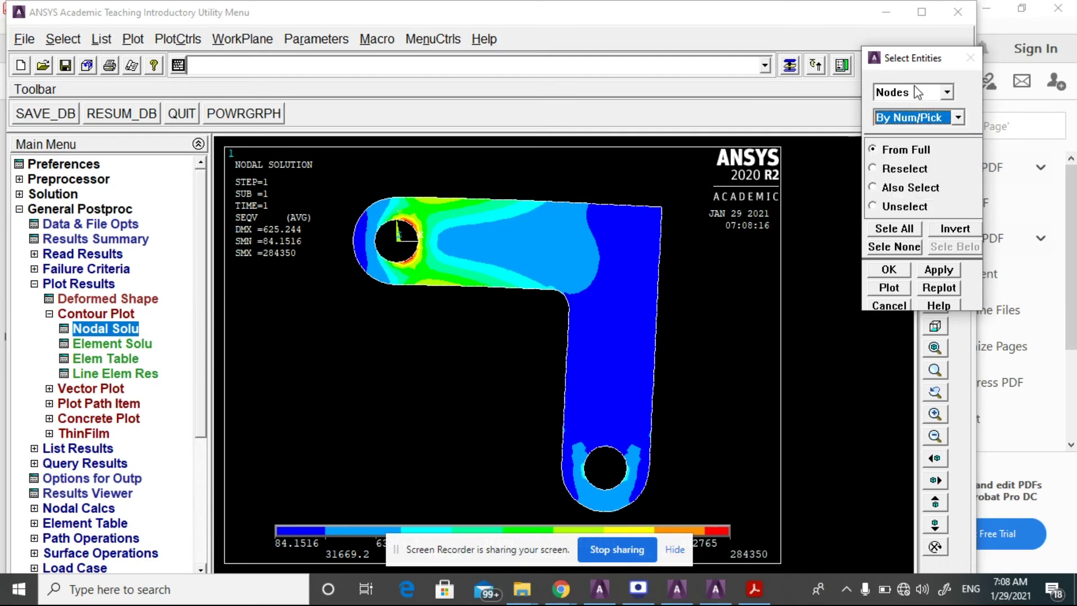
left_click(918, 93)
left_click(909, 159)
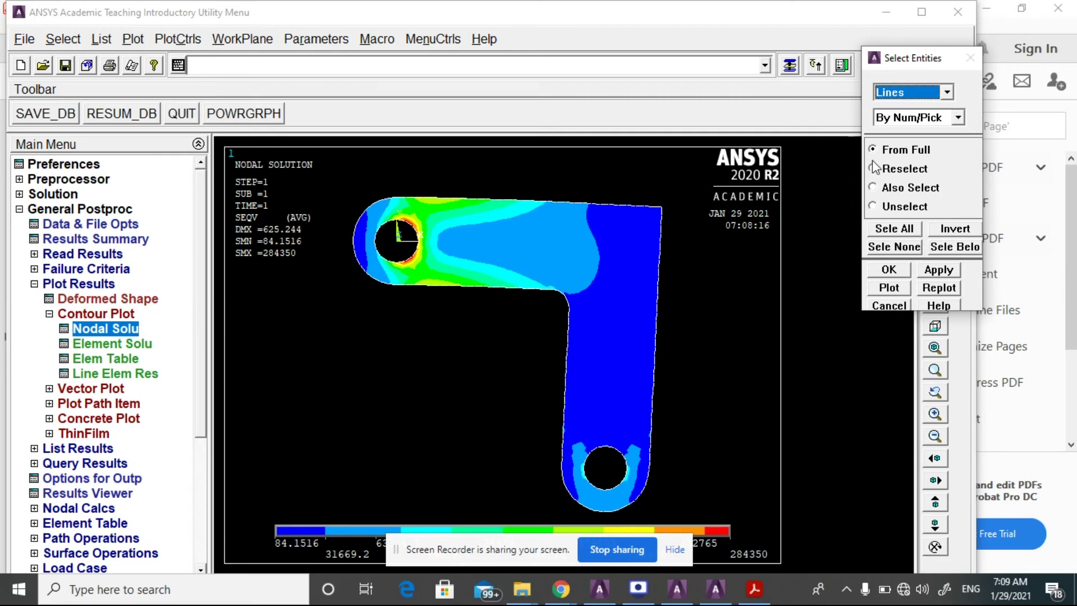
left_click(873, 188)
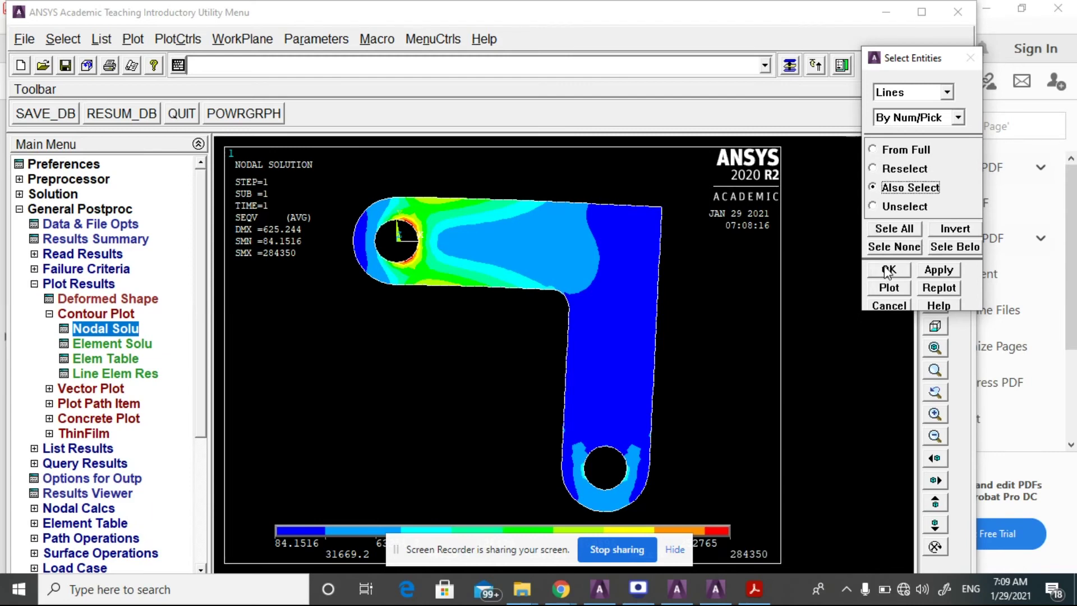
left_click(895, 235)
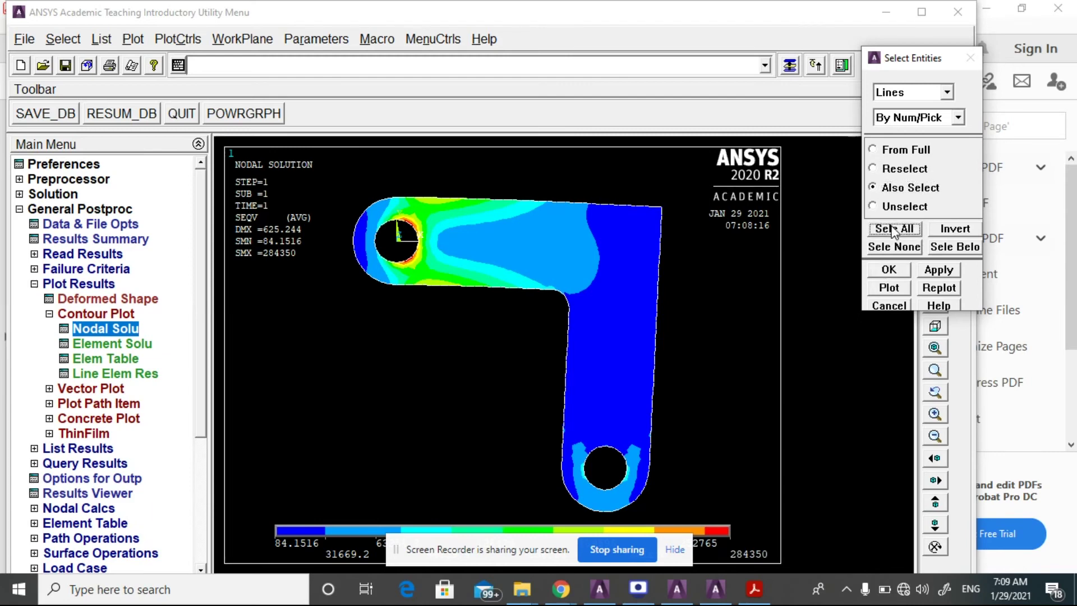
left_click(890, 270)
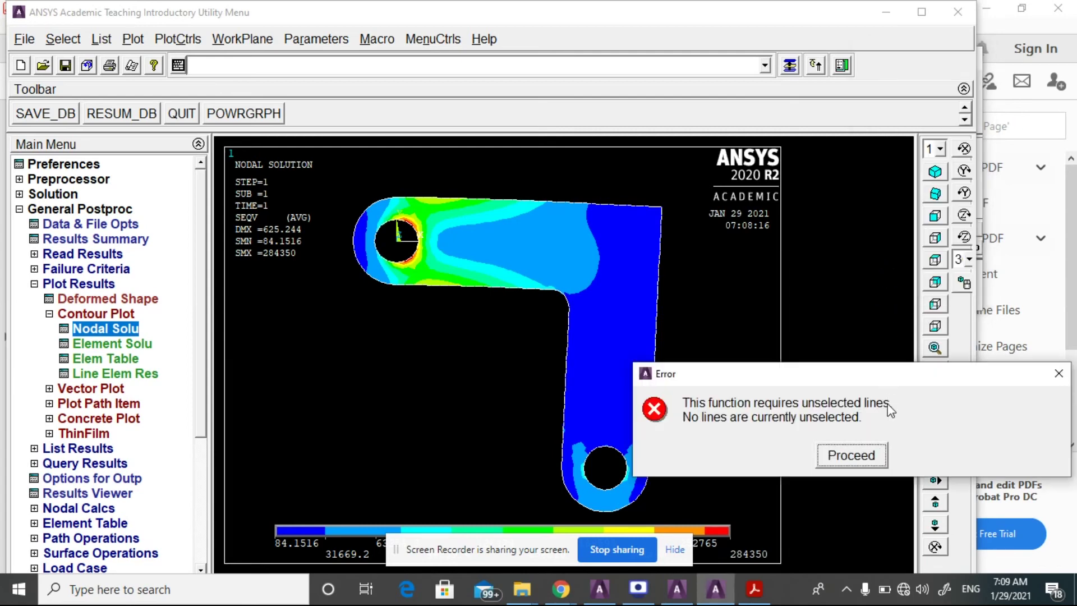
Step: After dismissing the error, pick the arcs of the upper and lower holes to select their eight edge lines
left_click(1058, 377)
left_click(62, 39)
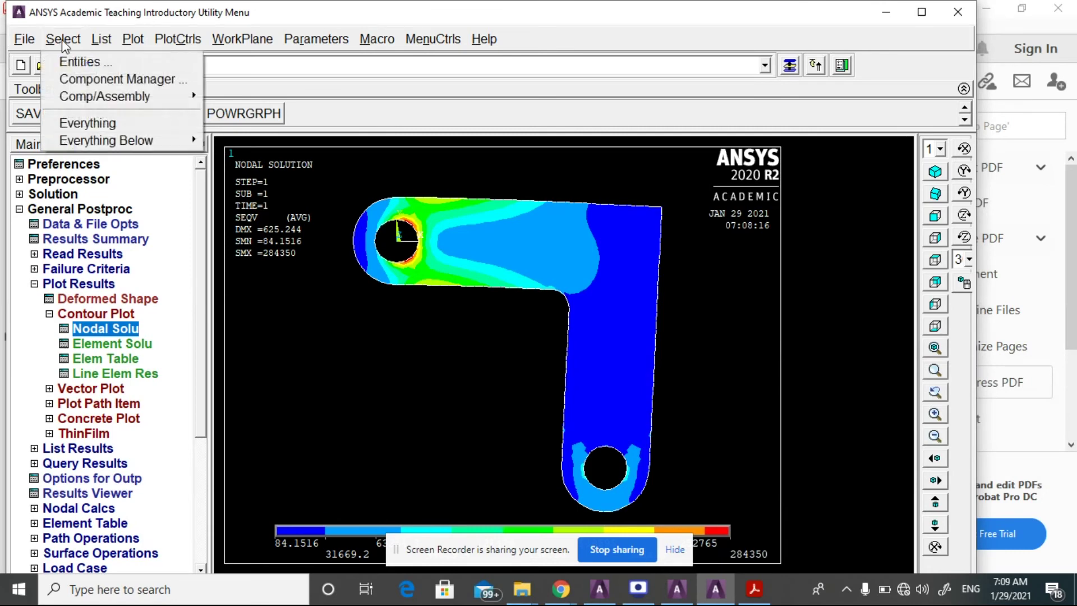
left_click(70, 60)
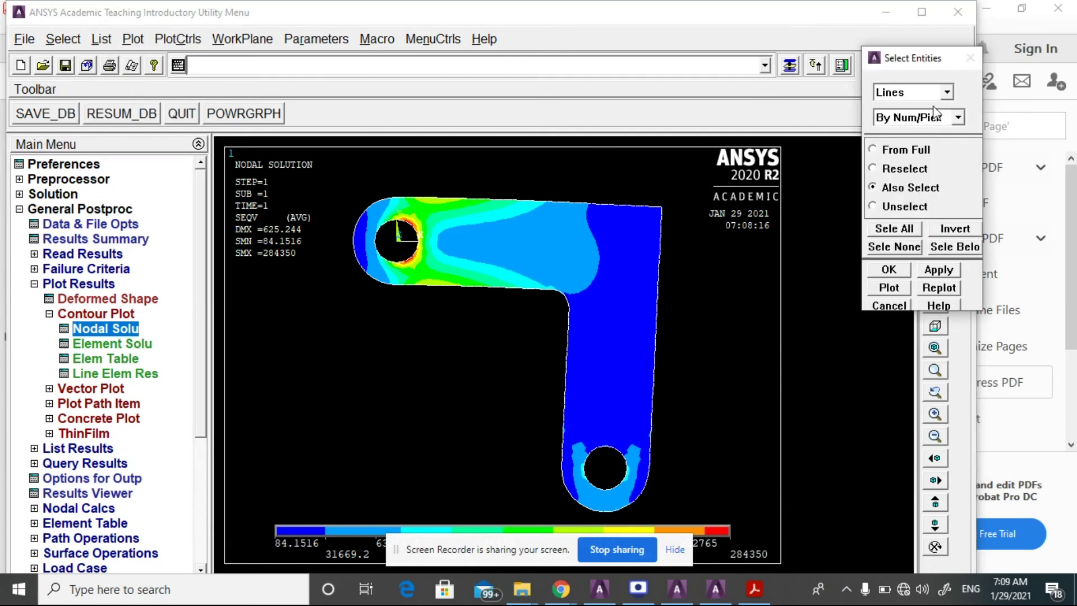
left_click(875, 150)
left_click(892, 270)
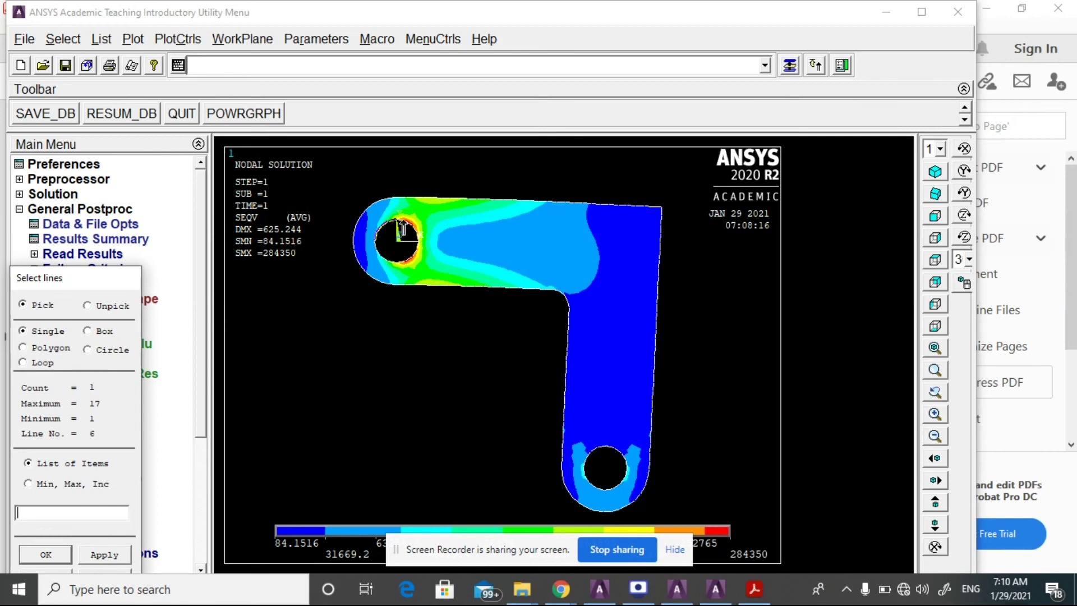
left_click(399, 258)
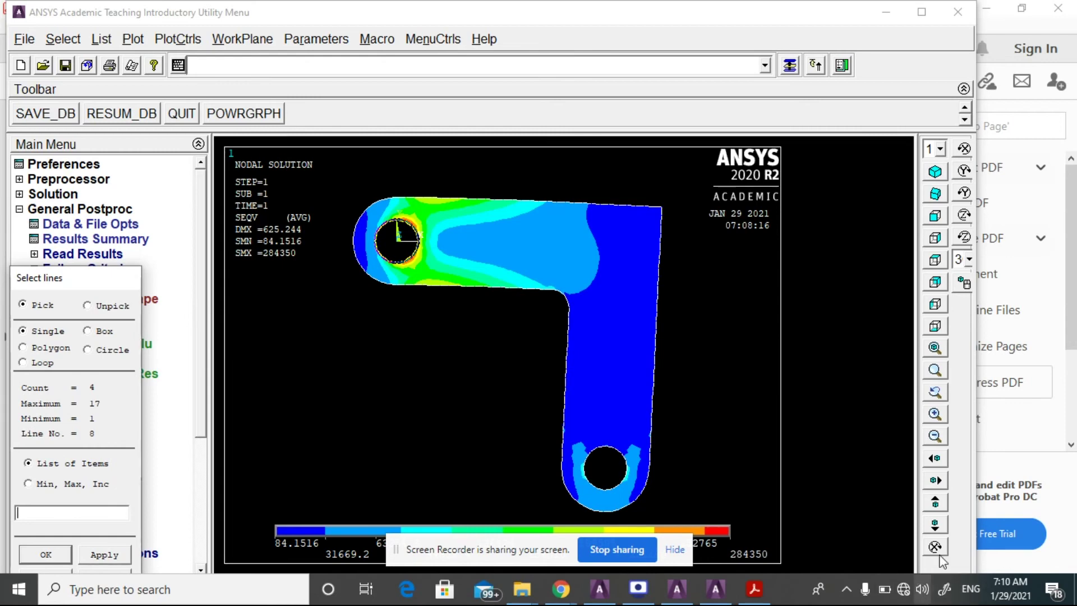
left_click(604, 455)
left_click(629, 465)
left_click(597, 471)
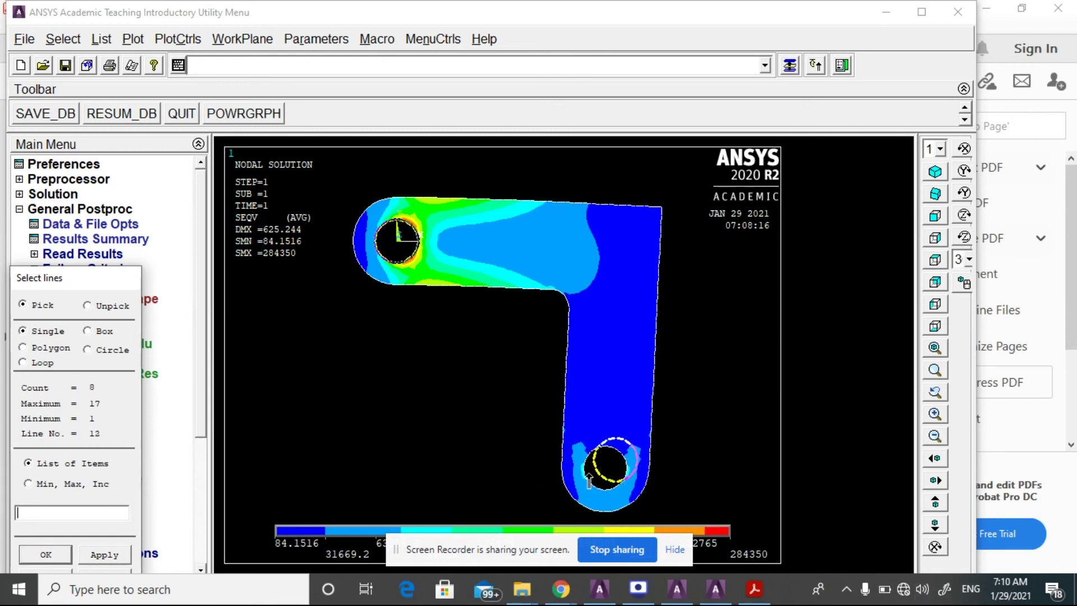
left_click(46, 555)
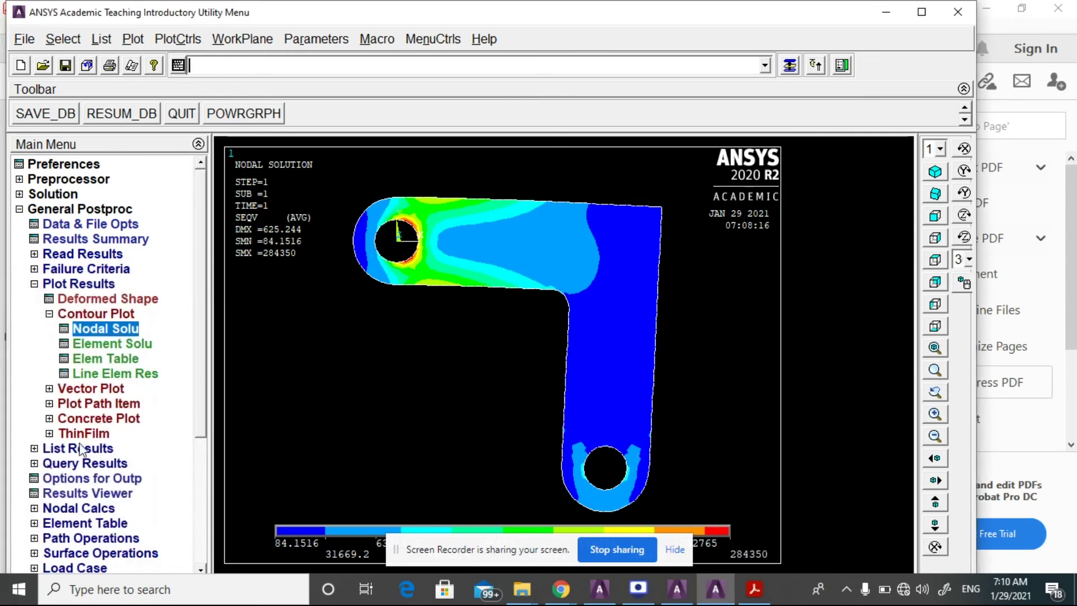
Step: Select the nodes attached to the chosen lines from the full set and plot only those nodes
left_click(63, 39)
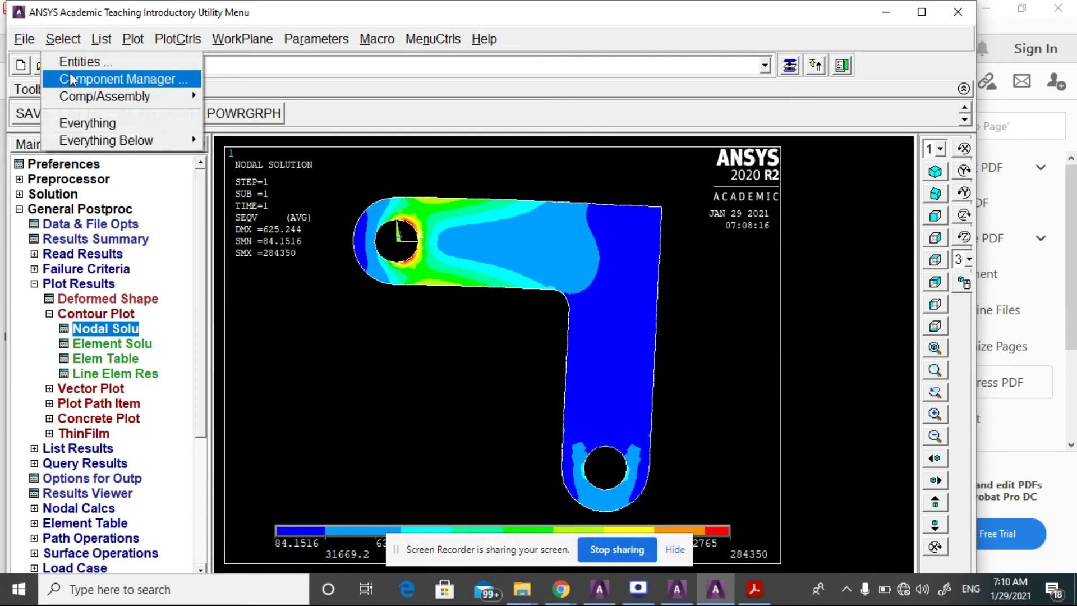
left_click(78, 62)
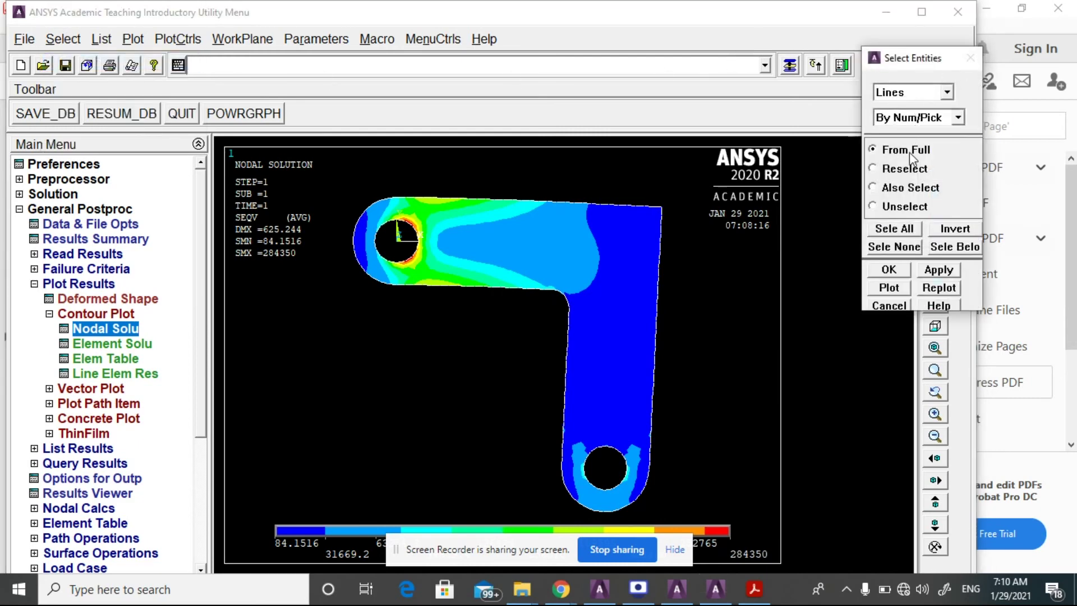
left_click(927, 99)
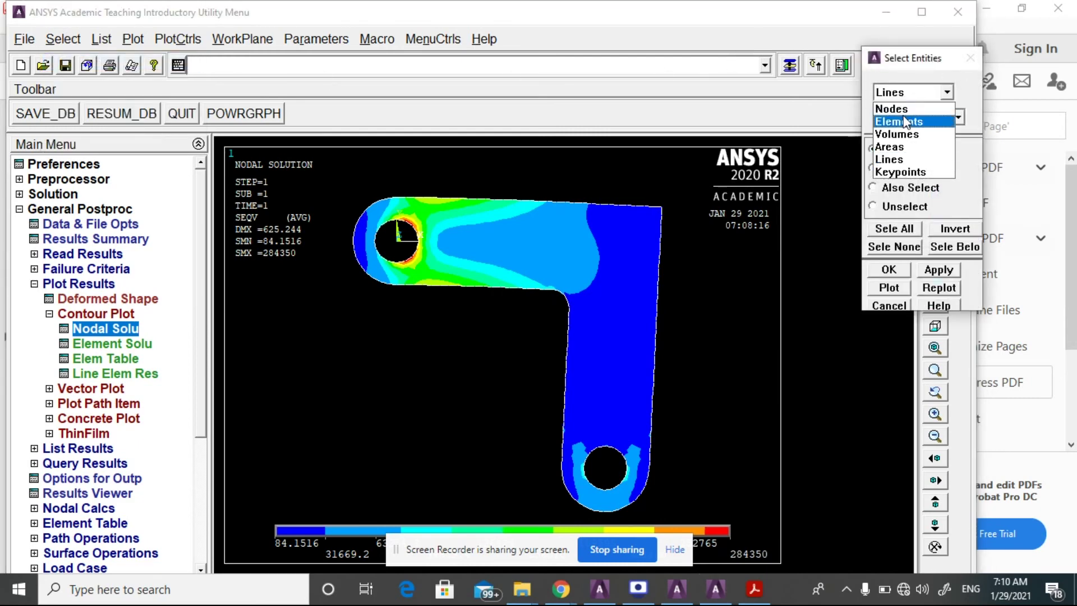
left_click(897, 109)
left_click(932, 117)
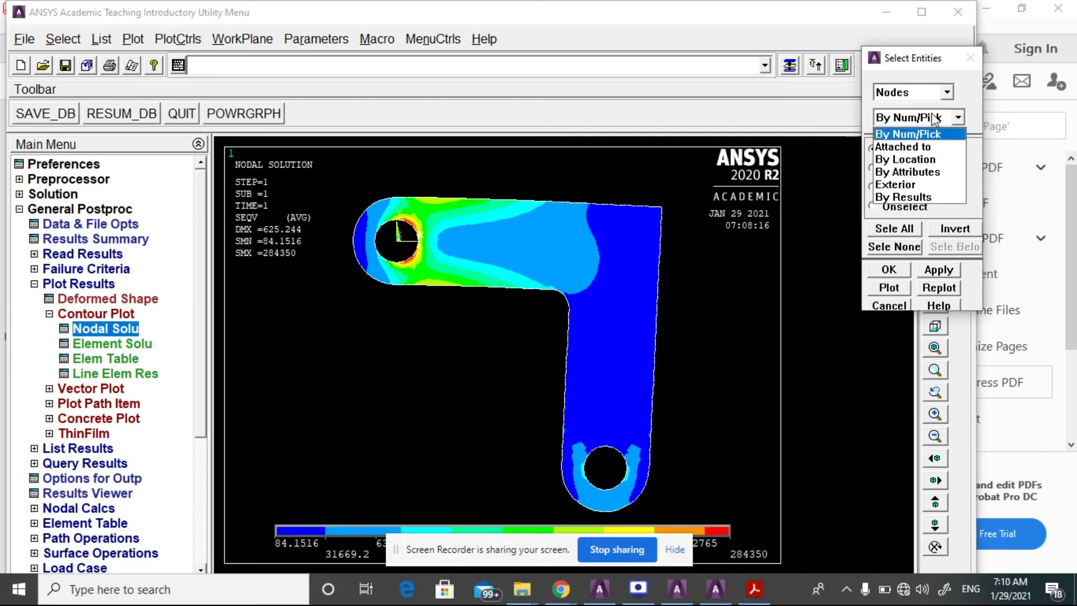
left_click(929, 147)
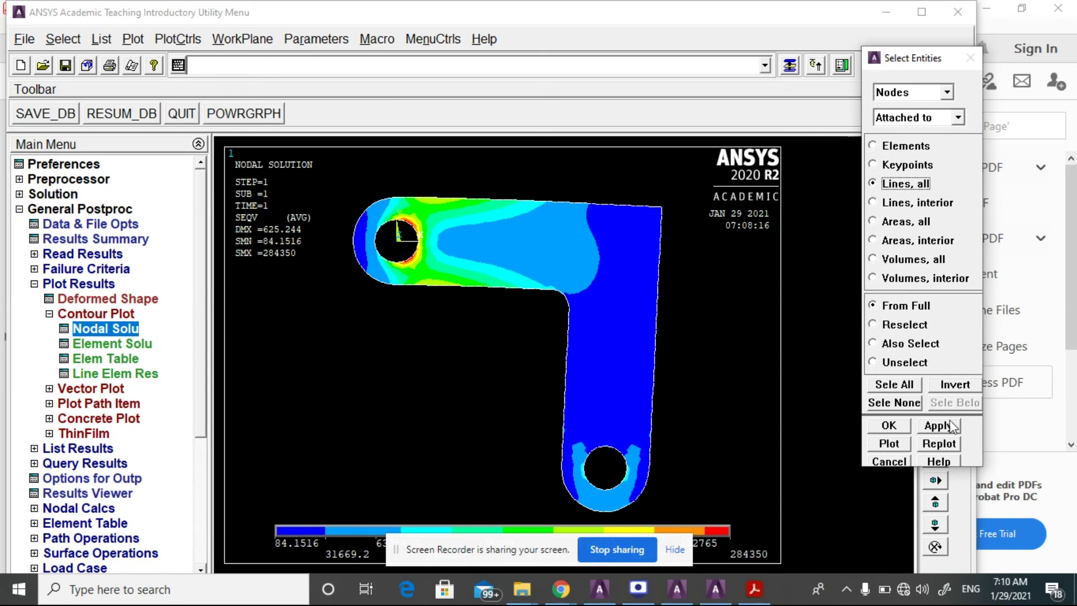
left_click(889, 426)
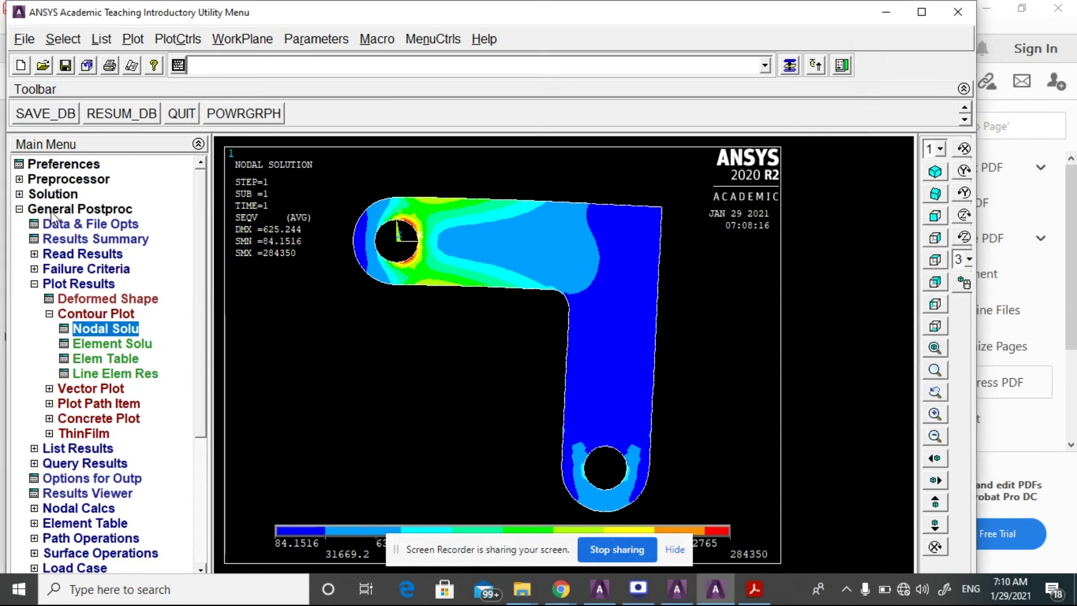
left_click(135, 40)
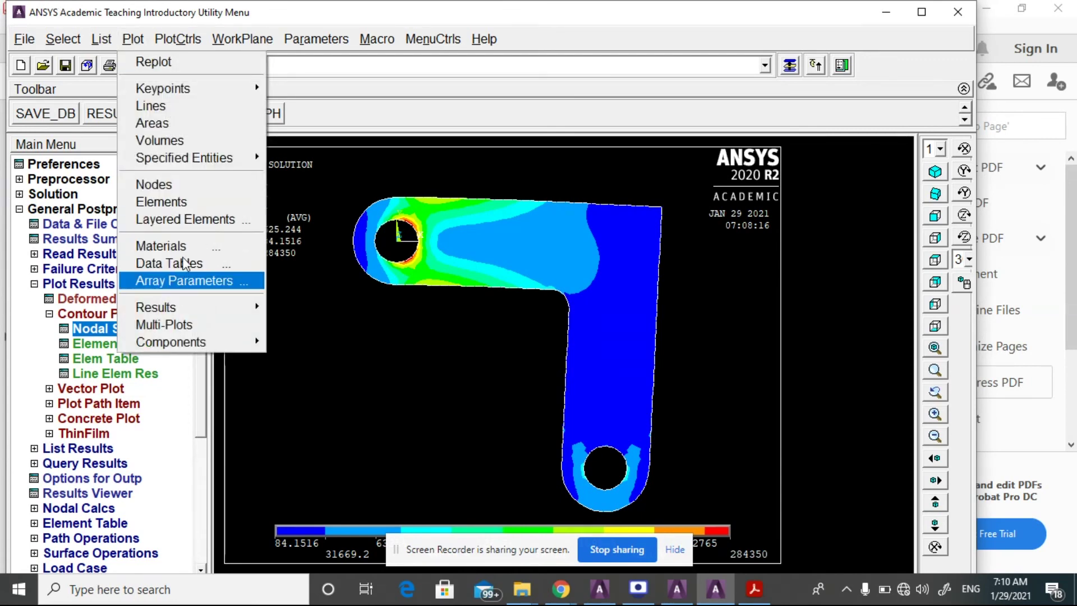
left_click(178, 186)
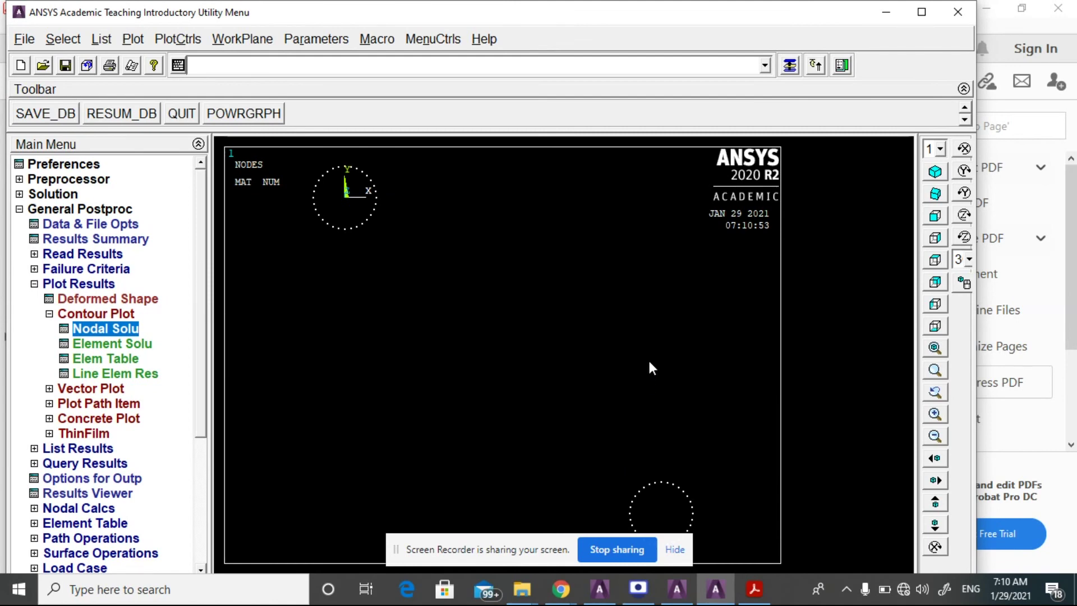
Step: List the von Mises nodal stress for the selected hole-edge nodes
left_click(111, 39)
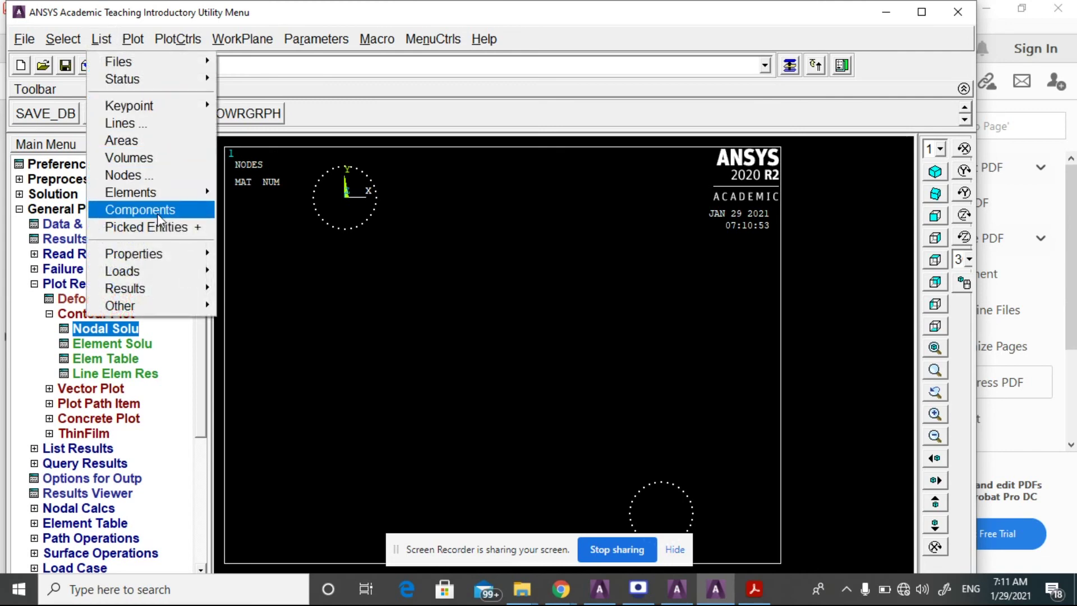
mouse_move(165, 296)
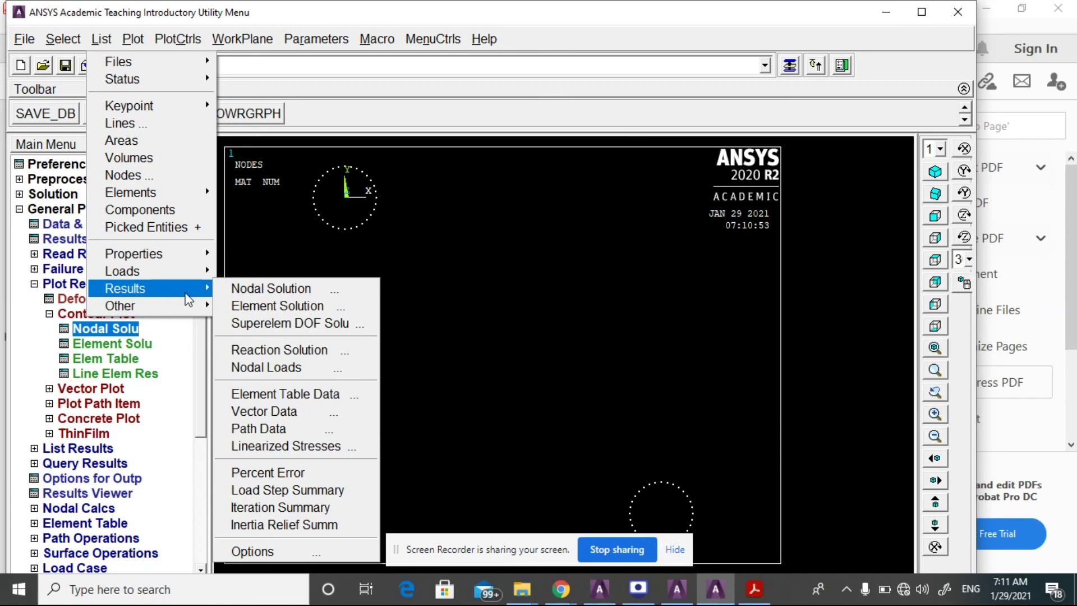
left_click(301, 292)
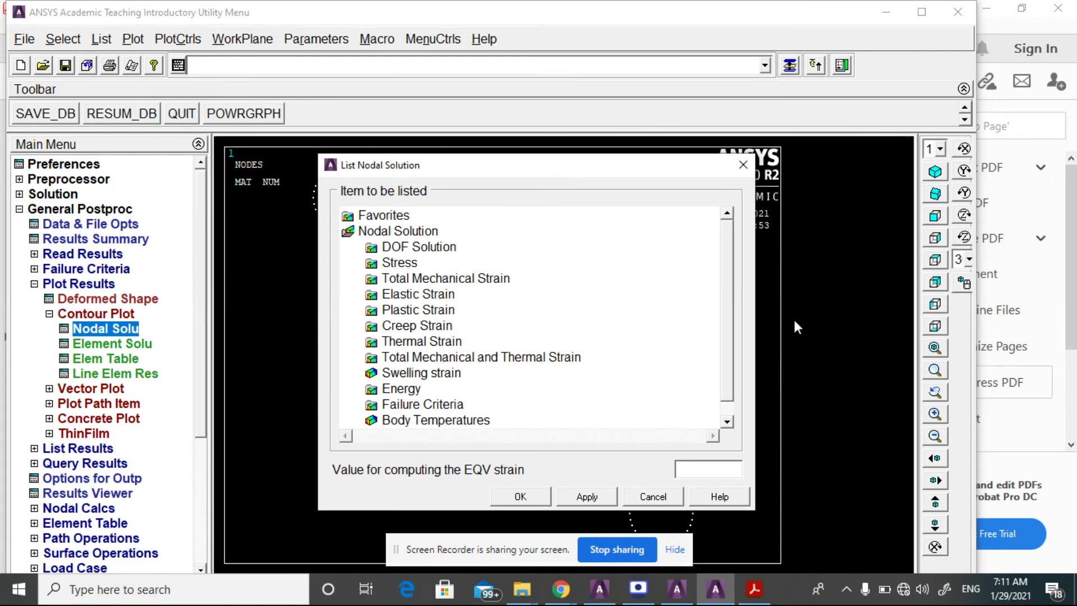
scroll(727, 310, "down", 1)
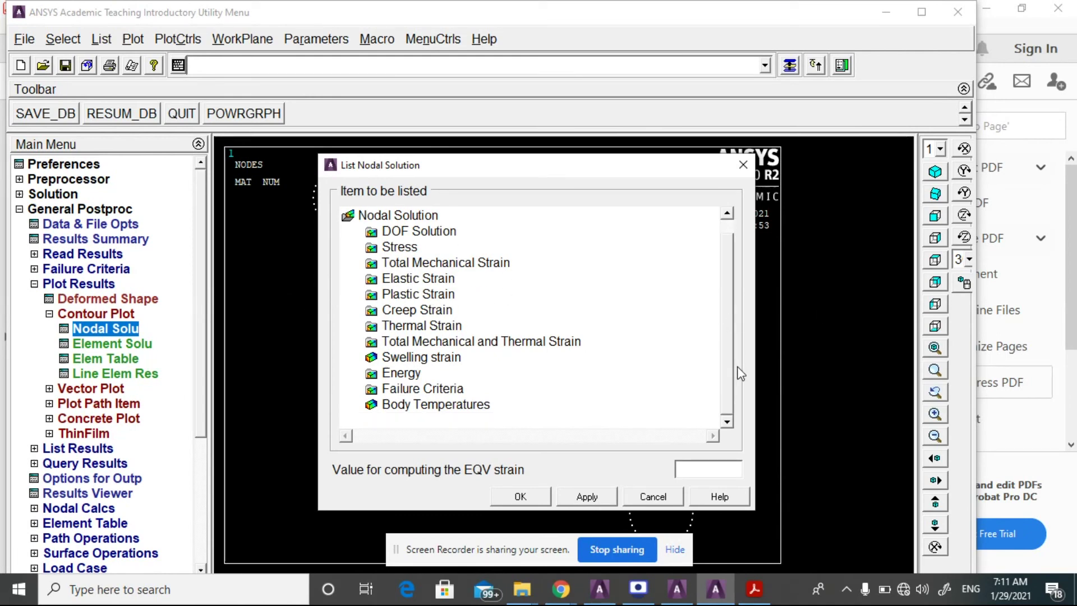
left_click(418, 253)
left_click(418, 253)
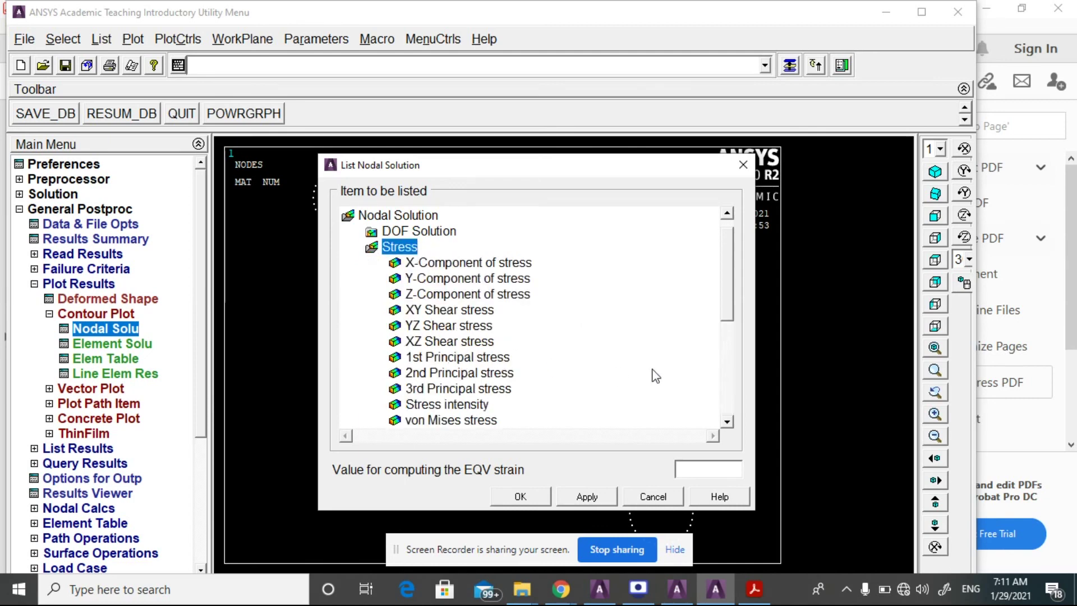
left_click(473, 421)
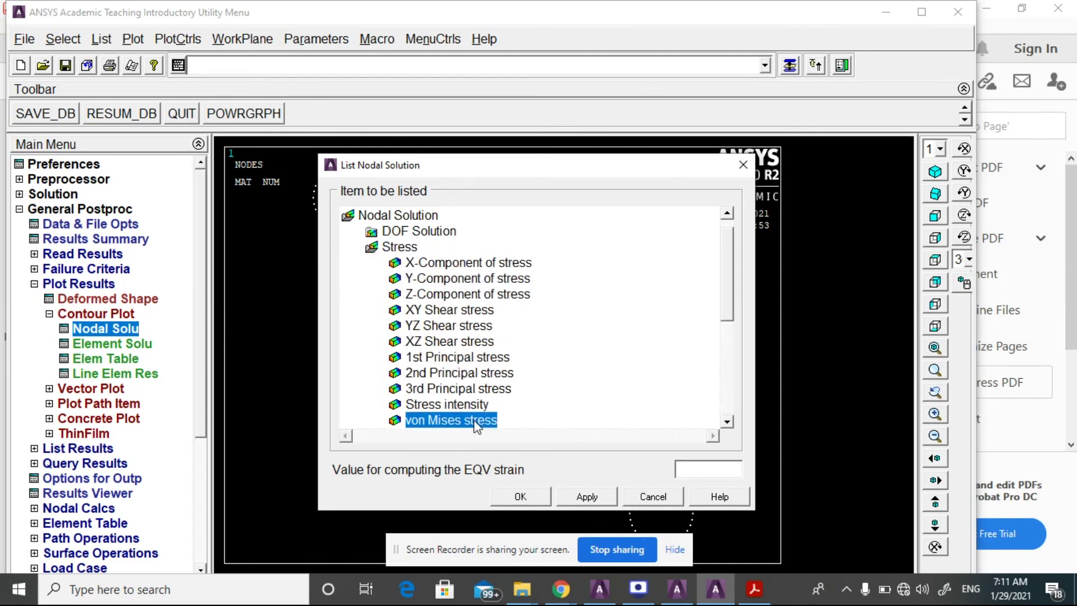
left_click(508, 496)
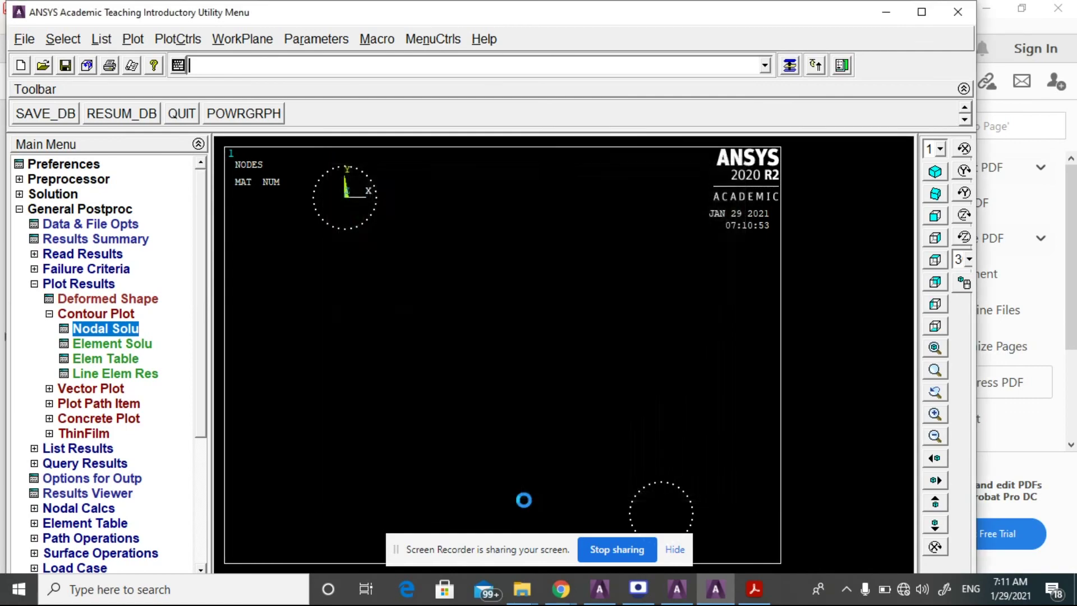
Step: Save the PRNSOL nodal stress listing as PRNSOL.txt in Desktop/de/New folder
left_click_drag(775, 285, 733, 257)
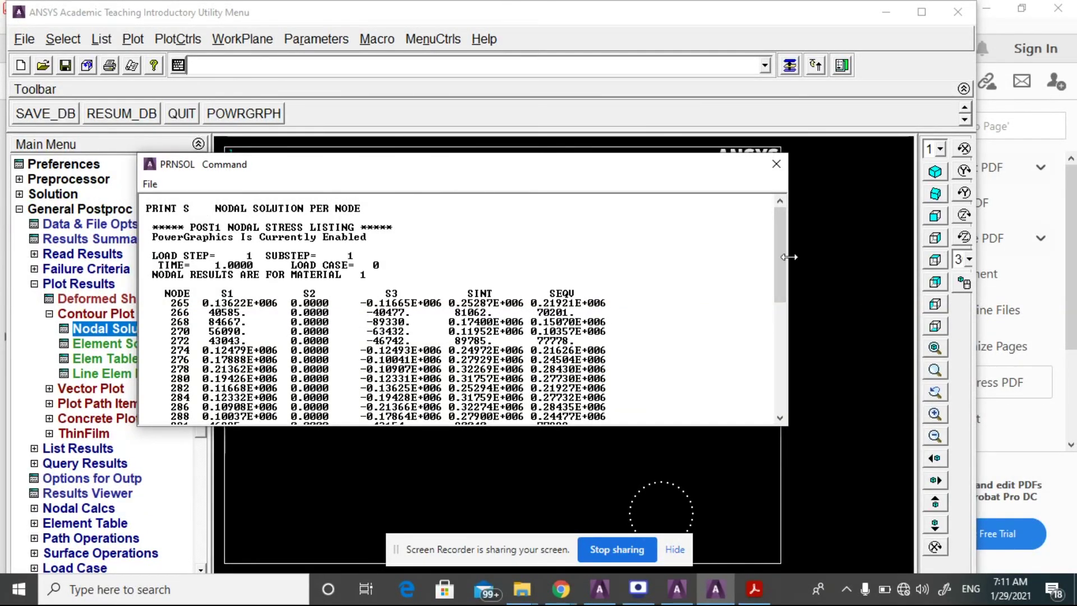
mouse_move(779, 244)
left_mouse_down()
mouse_move(782, 348)
mouse_move(781, 244)
left_mouse_up()
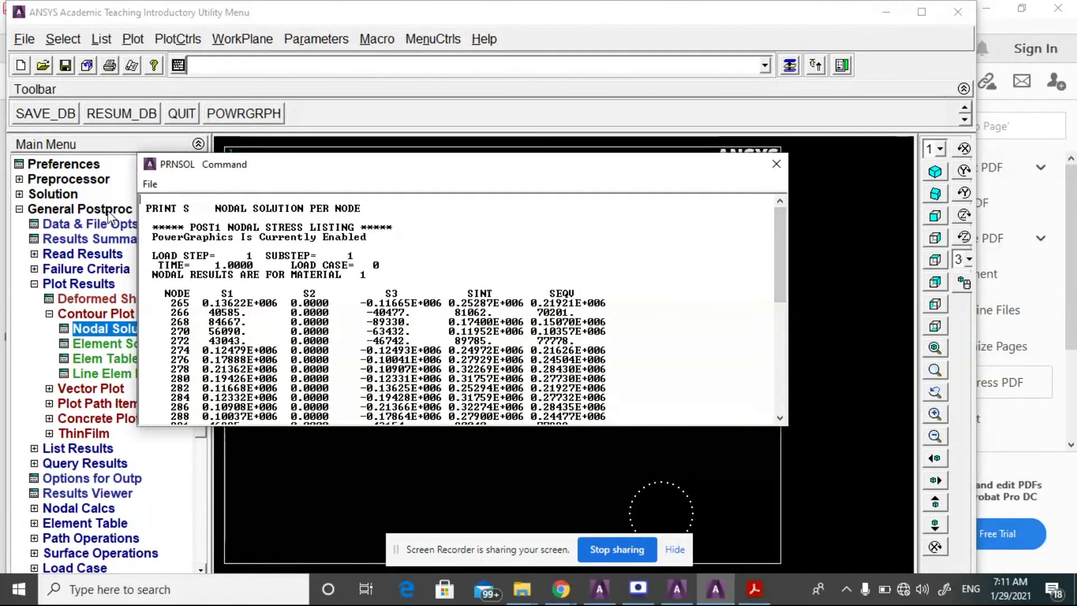
left_click(149, 185)
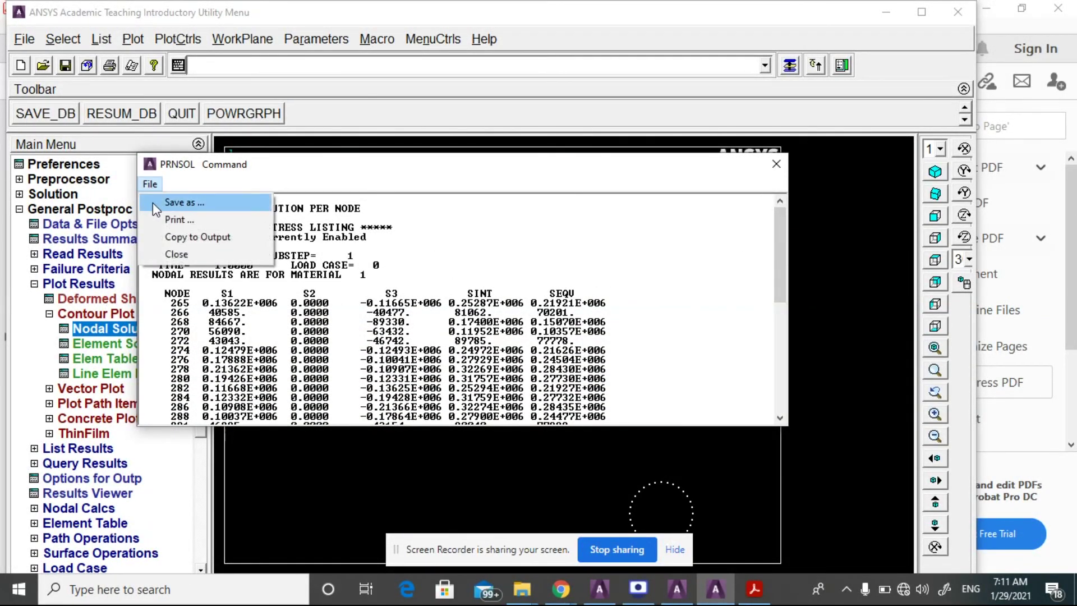
left_click(177, 205)
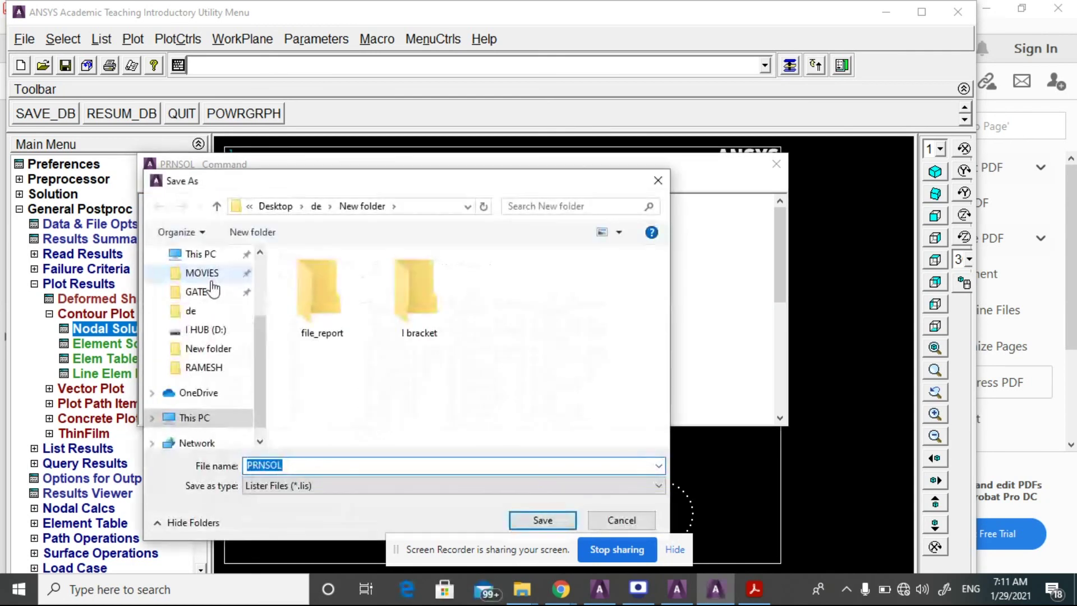
left_click(317, 470)
type(".txt")
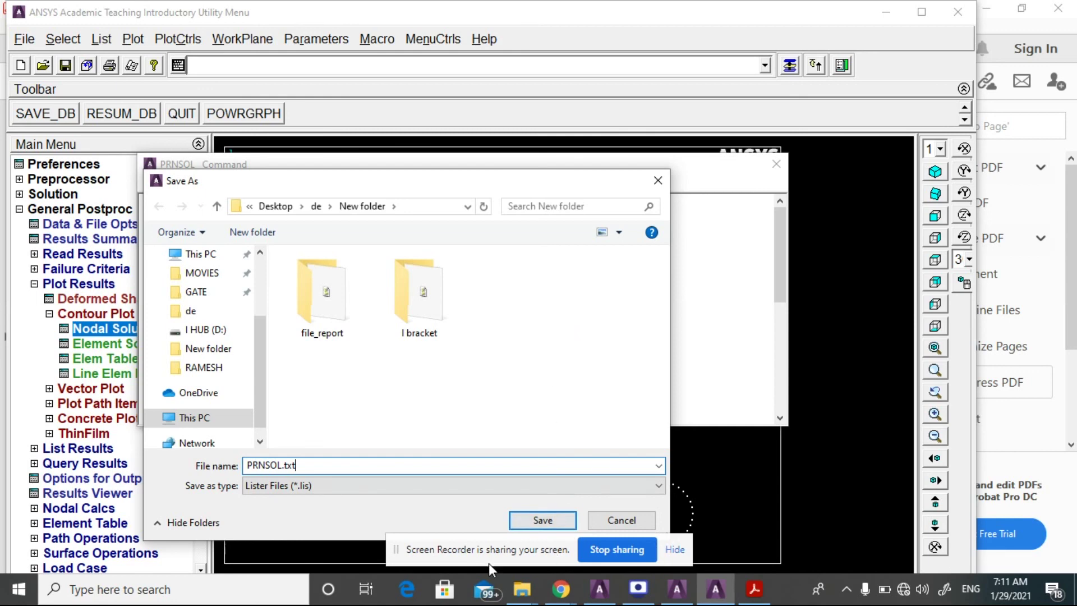
left_click(540, 520)
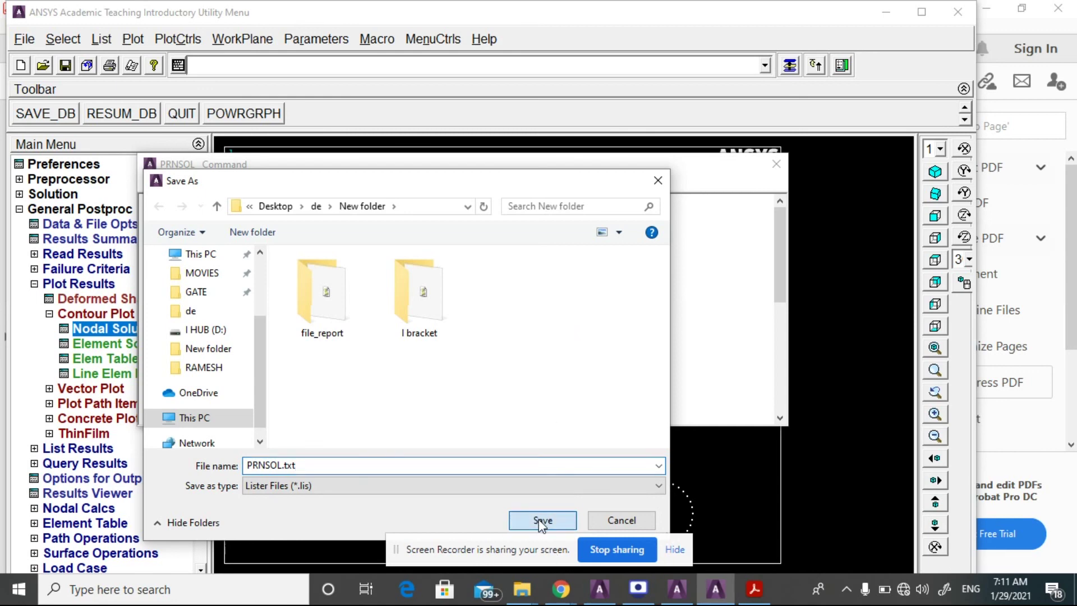